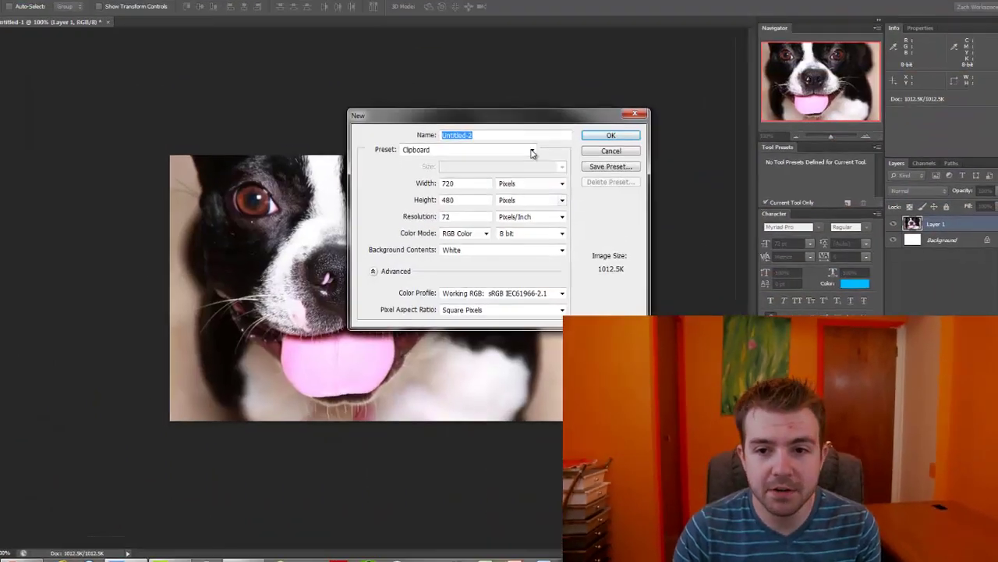
Create a new document using the 950 px X 650 px preset
{"action": "left_click", "coordinate": [531, 156]}
{"action": "left_click", "coordinate": [512, 172]}
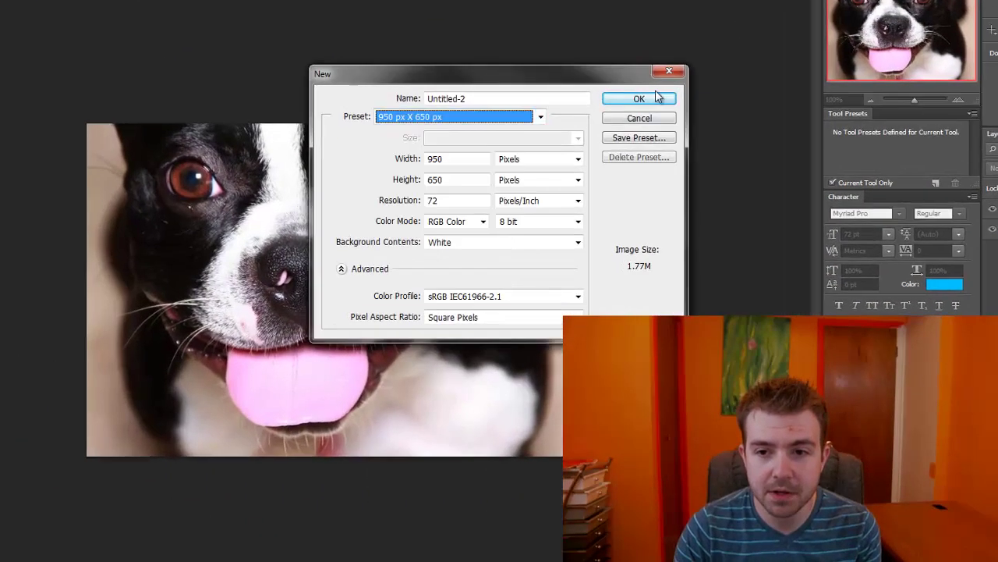
{"action": "left_click", "coordinate": [649, 101]}
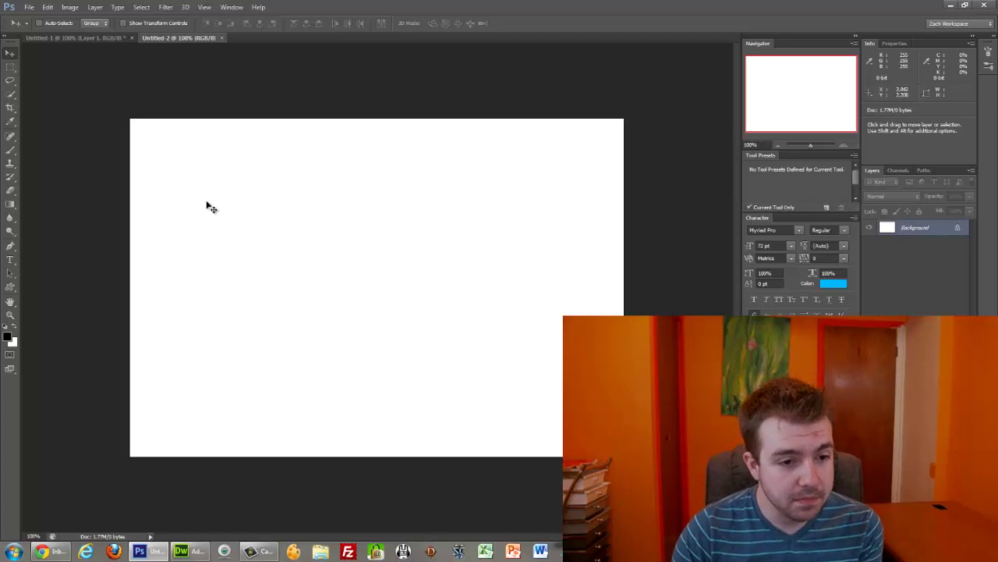
Activate the Pen tool and set its drawing mode to Shape
{"action": "left_click", "coordinate": [214, 176]}
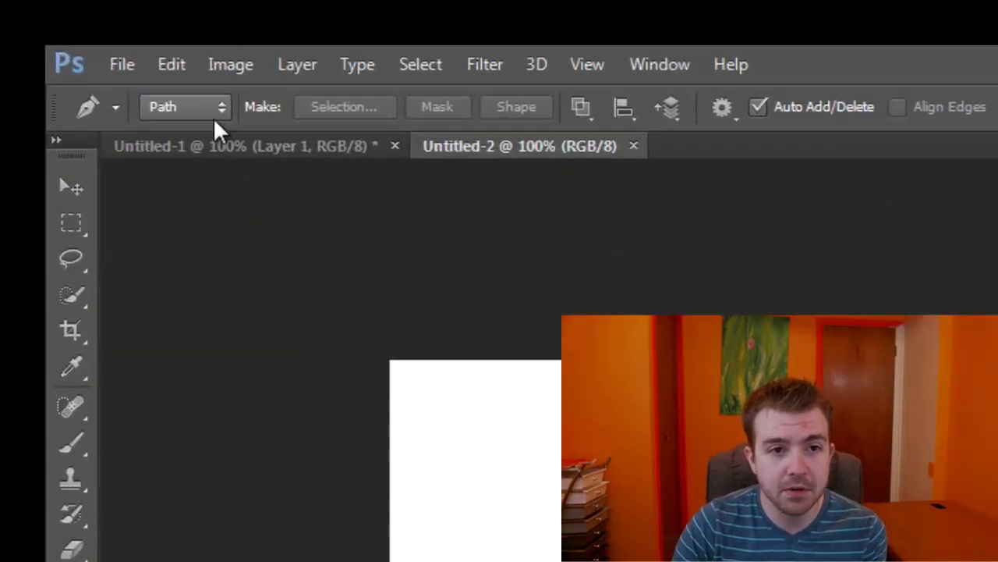
{"action": "left_click", "coordinate": [195, 114]}
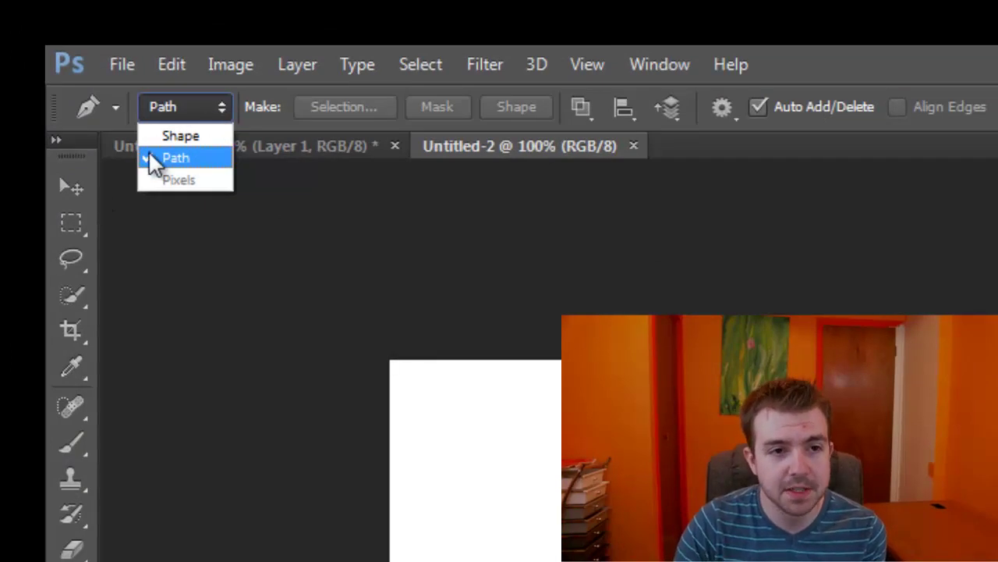
{"action": "left_click", "coordinate": [189, 136]}
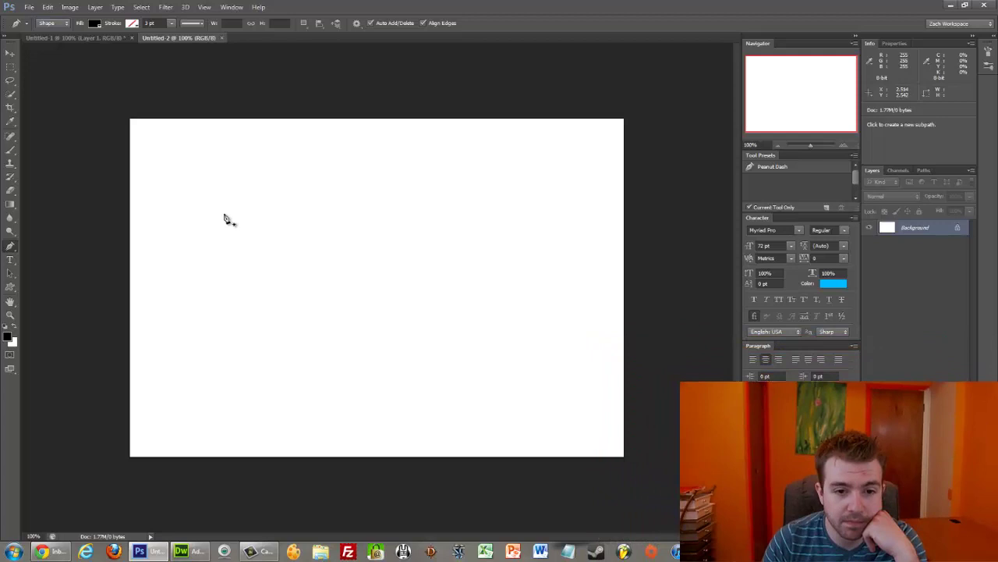
Draw a closed freeform black shape across the canvas, beginning with a straight segment and continuing with curved segments back to the starting anchor
{"action": "left_click", "coordinate": [224, 214]}
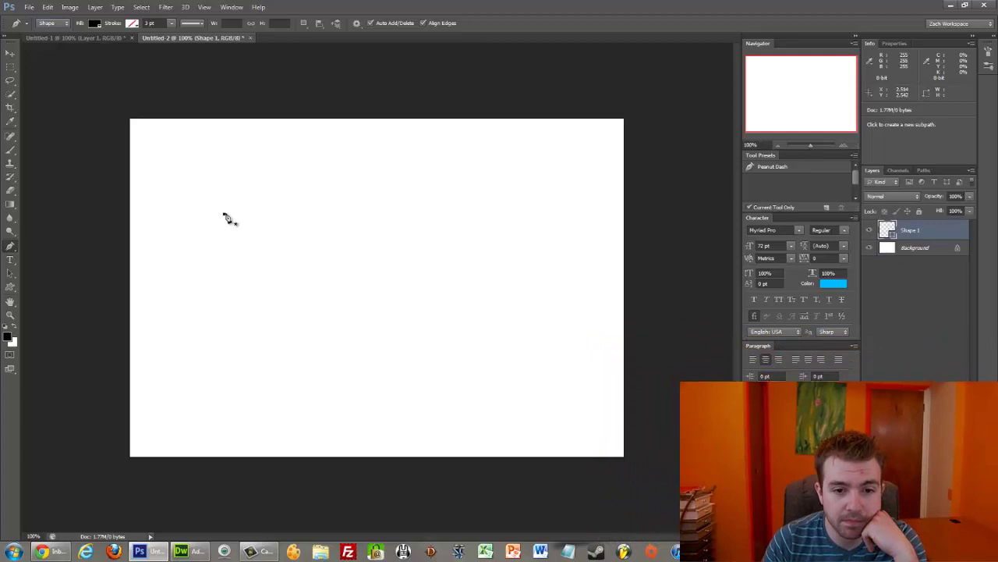
{"action": "left_click", "coordinate": [507, 272]}
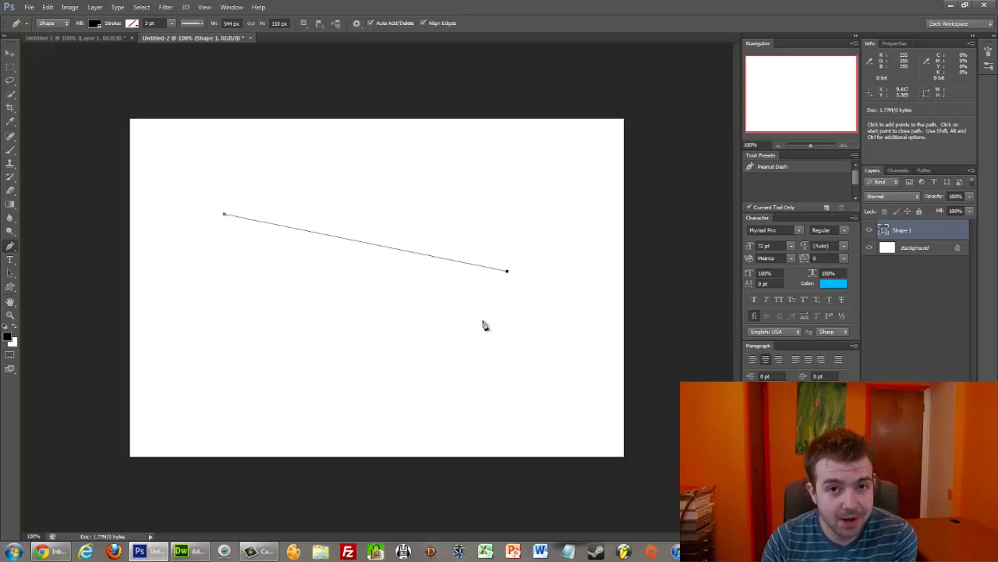
{"action": "left_click_drag", "start_coordinate": [483, 321], "coordinate": [247, 275]}
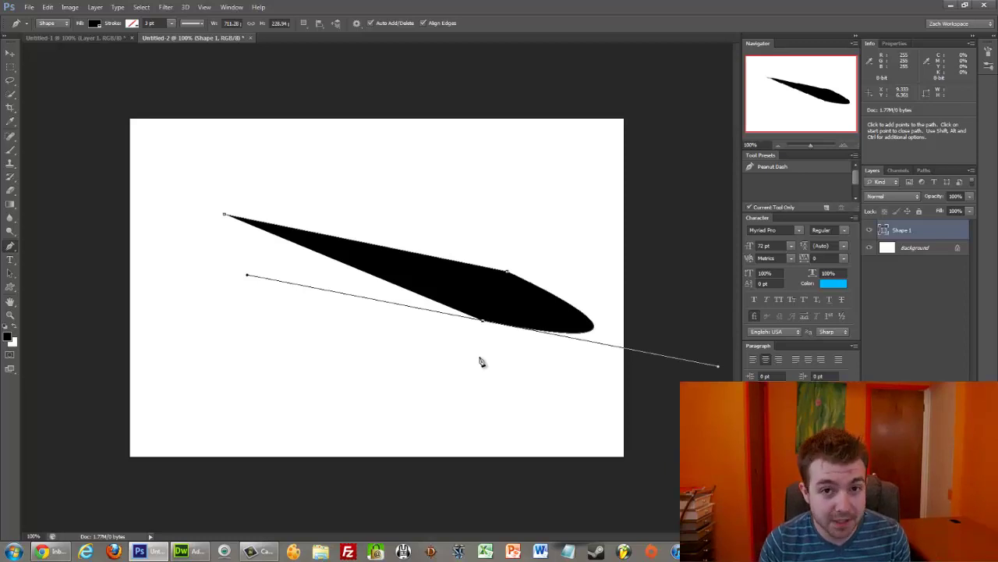
{"action": "left_click_drag", "start_coordinate": [481, 361], "coordinate": [328, 356]}
{"action": "left_click_drag", "start_coordinate": [356, 304], "coordinate": [232, 399]}
{"action": "left_click_drag", "start_coordinate": [205, 333], "coordinate": [342, 287]}
{"action": "left_click_drag", "start_coordinate": [184, 226], "coordinate": [190, 182]}
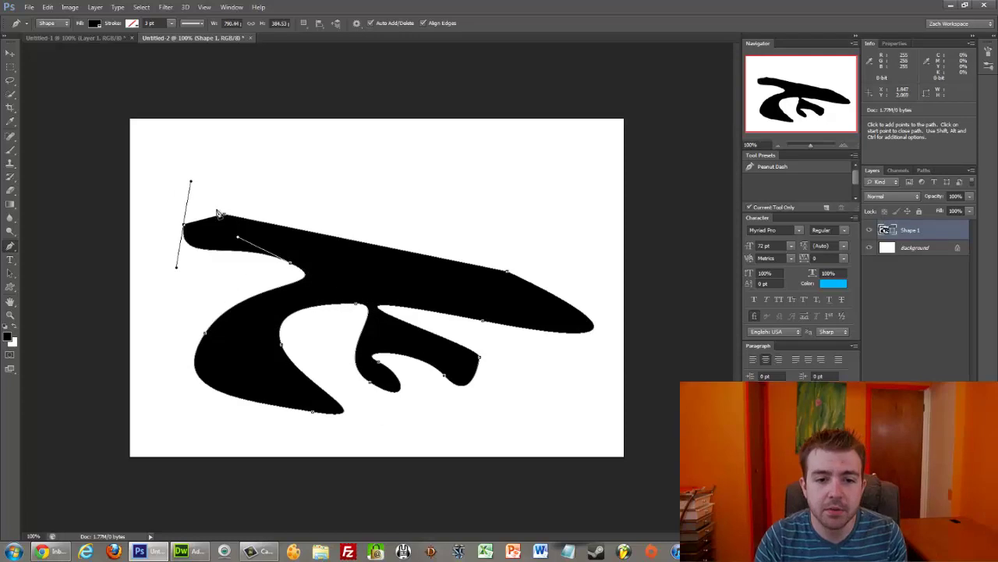
{"action": "left_click_drag", "start_coordinate": [224, 212], "coordinate": [265, 129]}
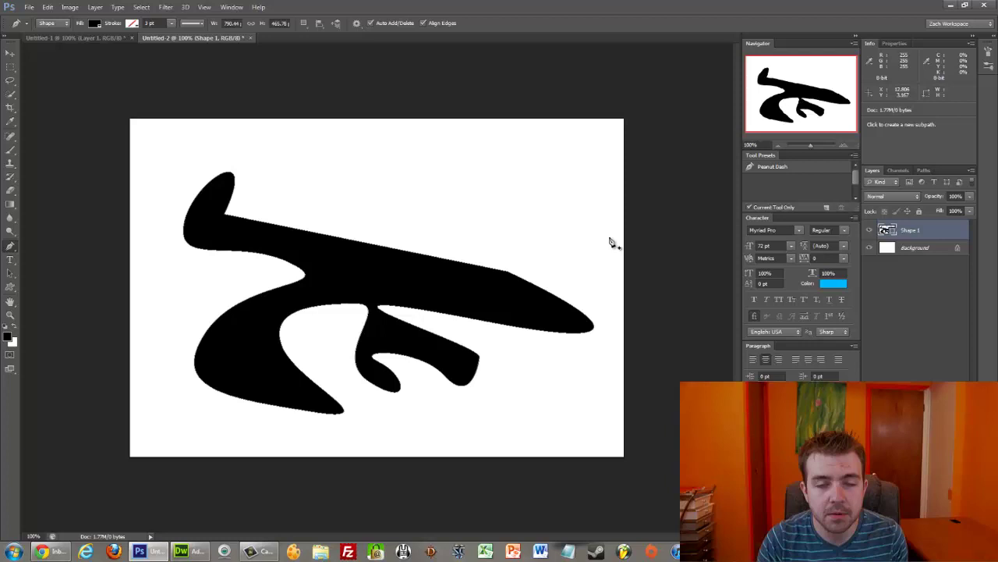
Select the Background layer to view the practice shape without its path, and remove the Shape 1 layer
{"action": "left_click", "coordinate": [918, 256]}
{"action": "left_click", "coordinate": [918, 251]}
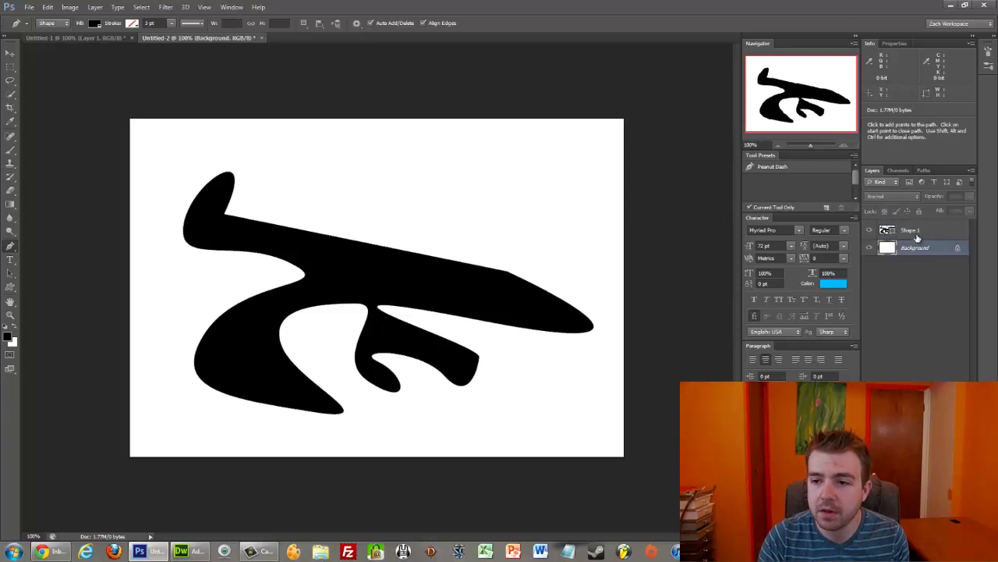
{"action": "left_click", "coordinate": [911, 234]}
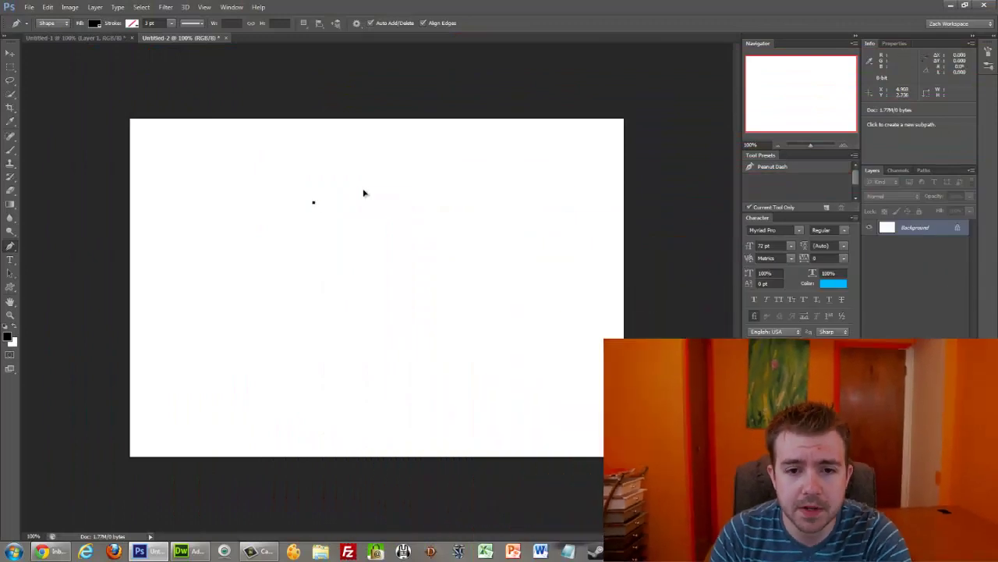
Draw an arched segment between two smooth anchors in the upper middle of the canvas, and undo a trial third anchor below it
{"action": "left_click", "coordinate": [396, 185]}
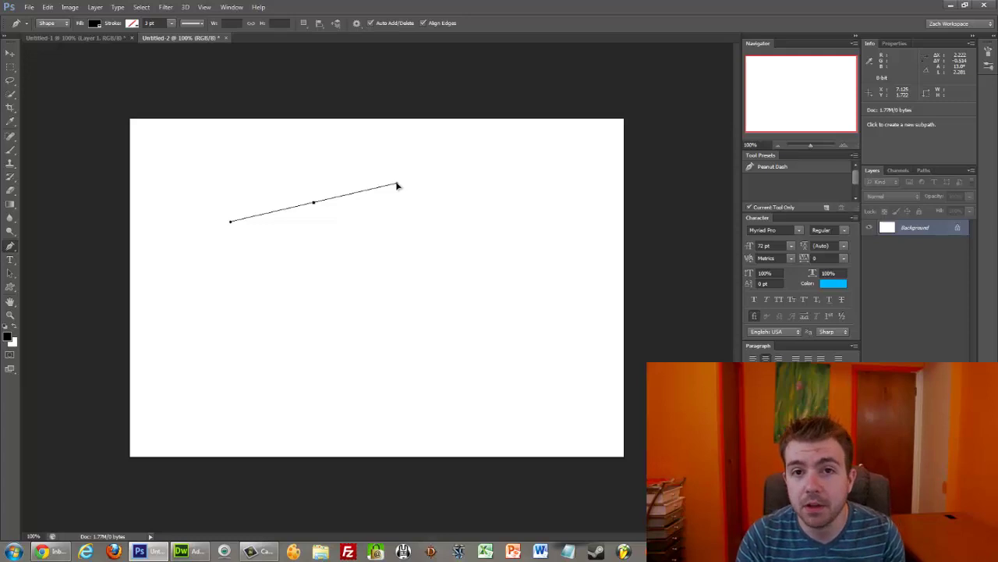
{"action": "mouse_move", "coordinate": [397, 185]}
{"action": "left_mouse_down"}
{"action": "mouse_move", "coordinate": [432, 170]}
{"action": "mouse_move", "coordinate": [385, 187]}
{"action": "left_mouse_up"}
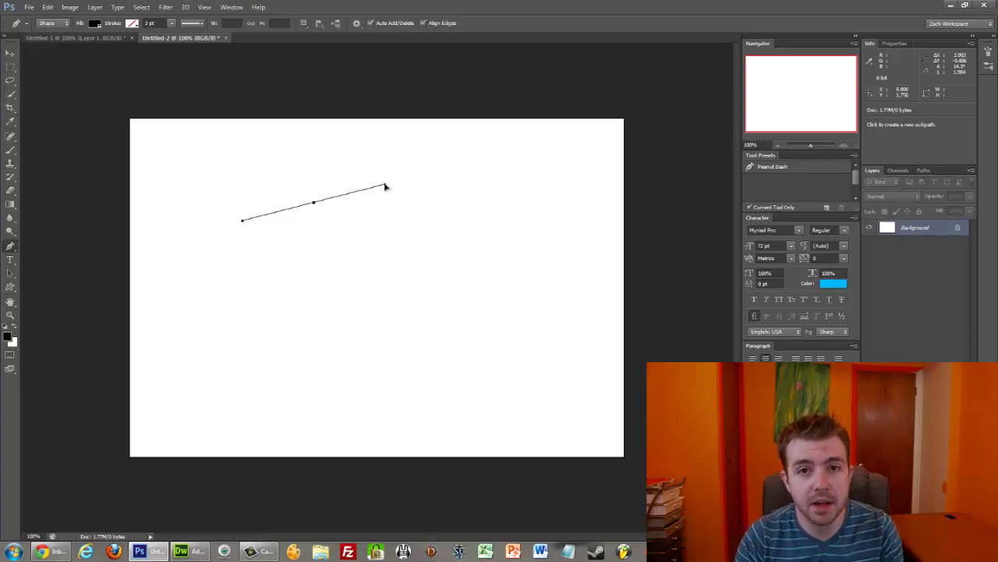
{"action": "left_click_drag", "start_coordinate": [385, 187], "coordinate": [408, 156]}
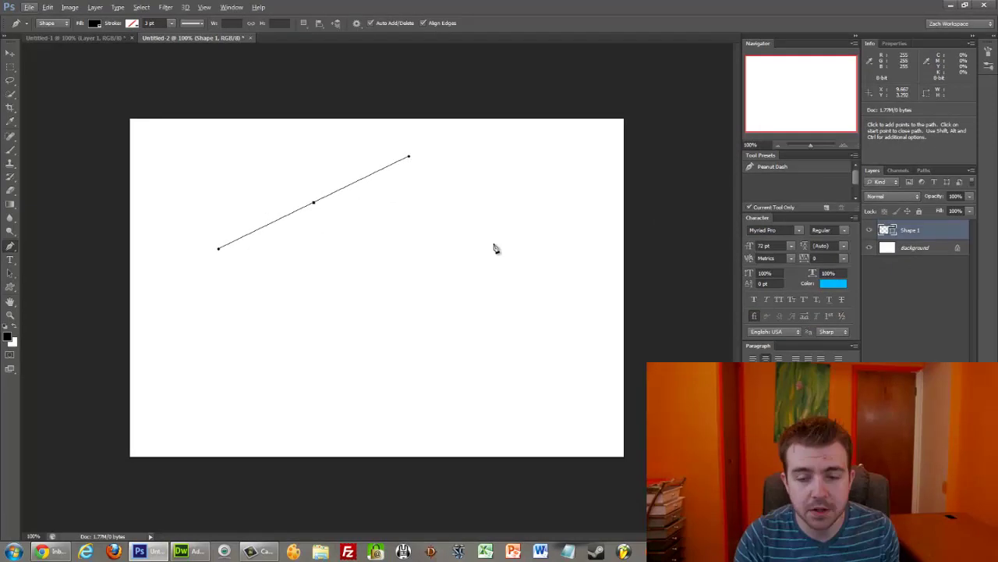
{"action": "left_click_drag", "start_coordinate": [472, 227], "coordinate": [518, 296]}
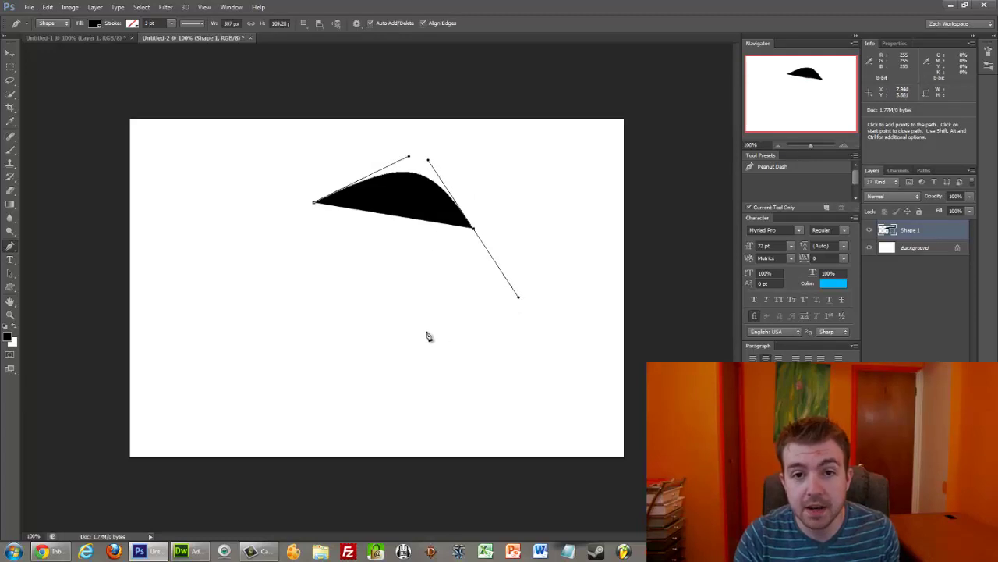
{"action": "left_click_drag", "start_coordinate": [417, 338], "coordinate": [380, 353]}
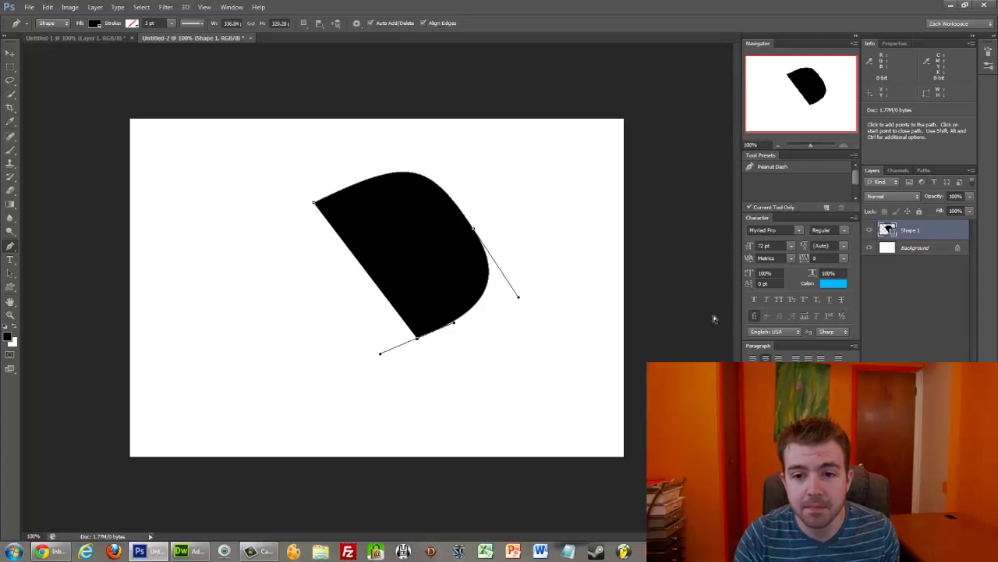
{"action": "key", "text": "ctrl+z"}
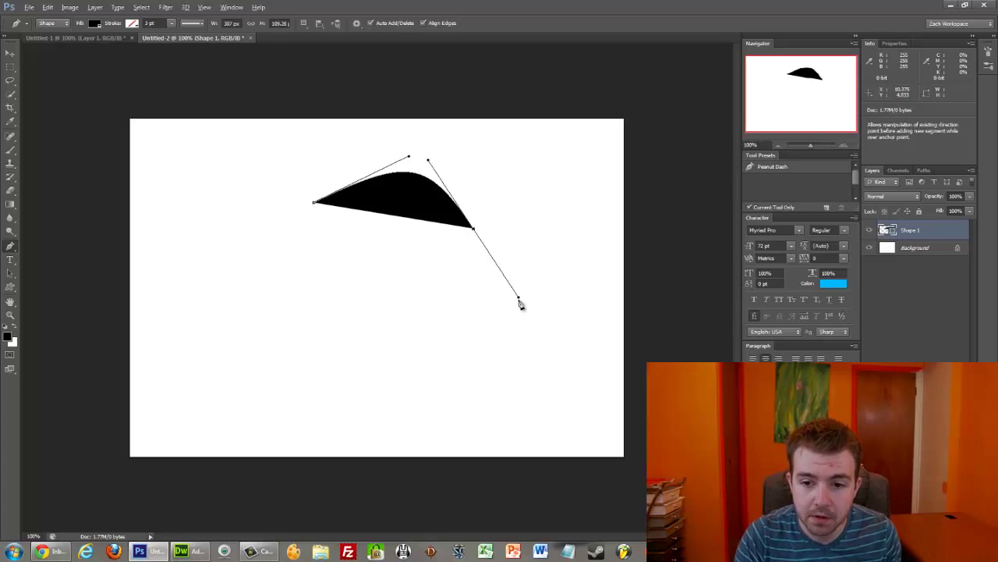
Break the second anchor's outgoing handle so it points back beneath the arch, and undo a trial corner point placed below
{"action": "left_click_drag", "start_coordinate": [520, 304], "coordinate": [437, 262]}
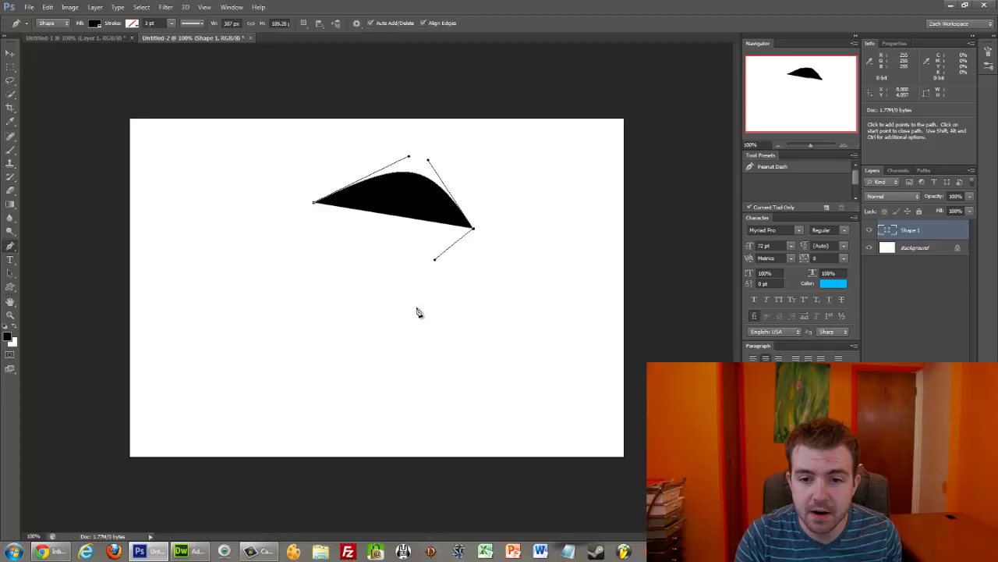
{"action": "left_click", "coordinate": [364, 309]}
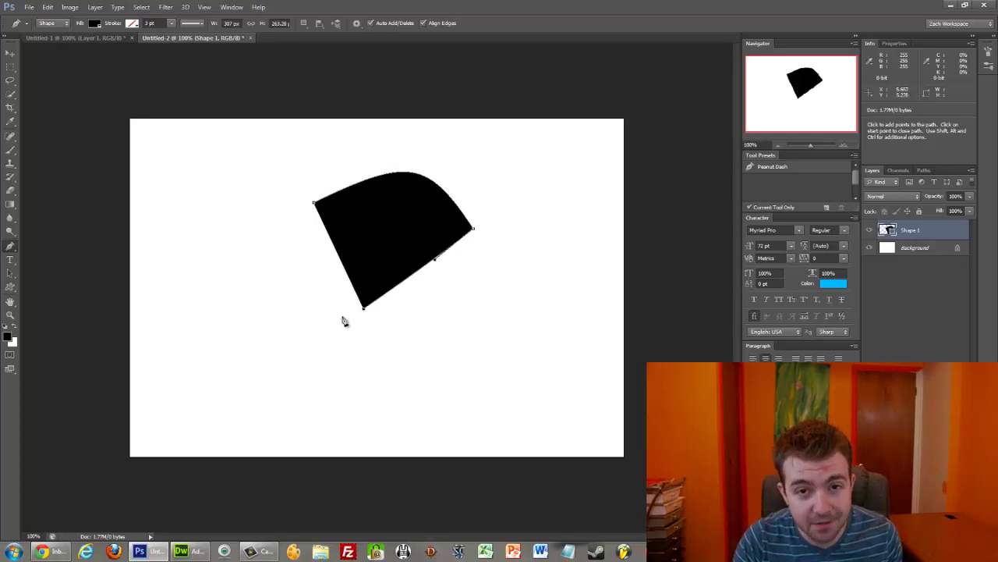
{"action": "key", "text": "ctrl+z"}
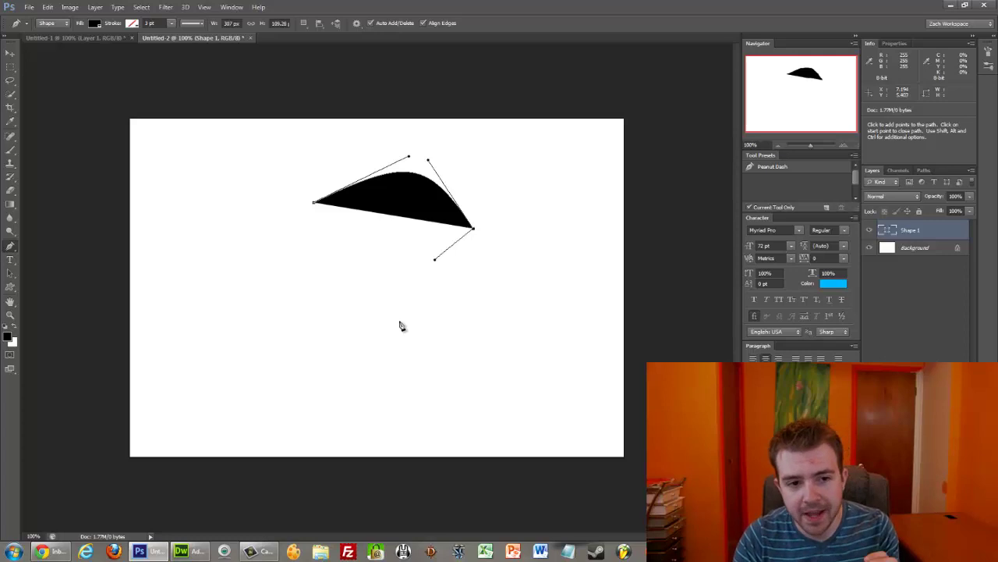
{"action": "left_click", "coordinate": [315, 204]}
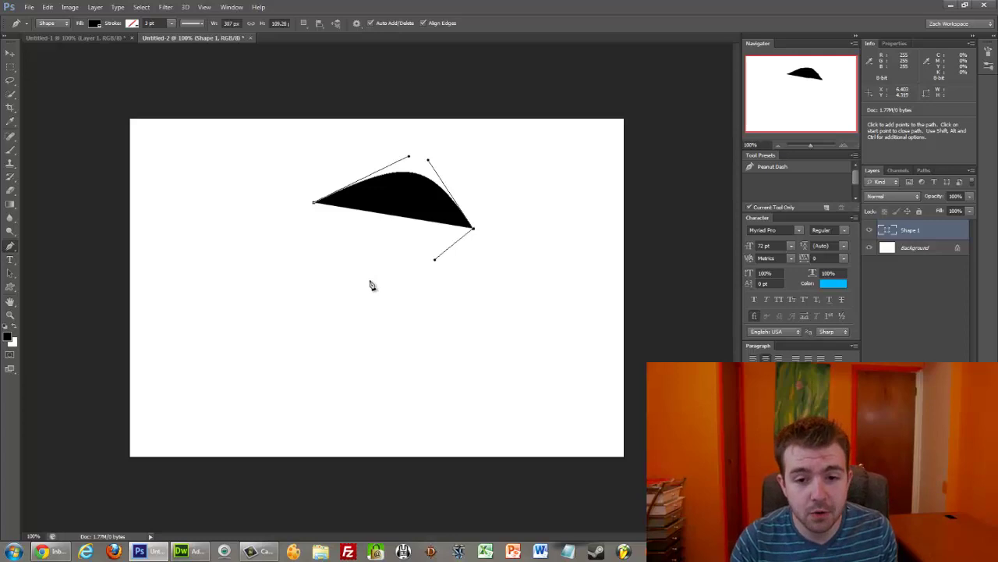
Continue the shape with curves meeting at sharp corners along its lower side, and close it around the far side at the starting anchor
{"action": "left_click_drag", "start_coordinate": [371, 285], "coordinate": [274, 325]}
{"action": "left_click_drag", "start_coordinate": [275, 404], "coordinate": [284, 252]}
{"action": "left_click_drag", "start_coordinate": [295, 358], "coordinate": [216, 401]}
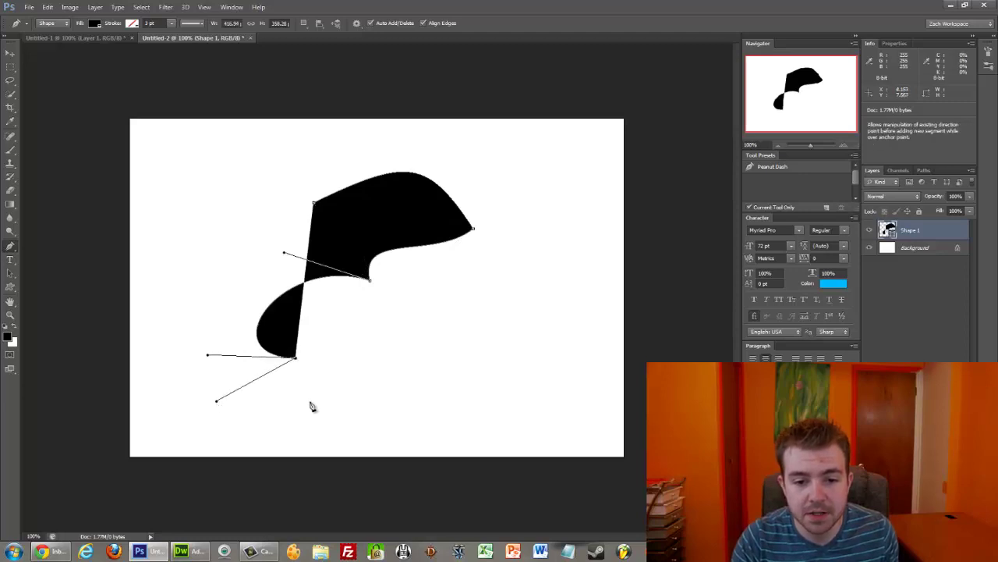
{"action": "left_click_drag", "start_coordinate": [310, 401], "coordinate": [261, 443]}
{"action": "left_click_drag", "start_coordinate": [166, 310], "coordinate": [224, 210]}
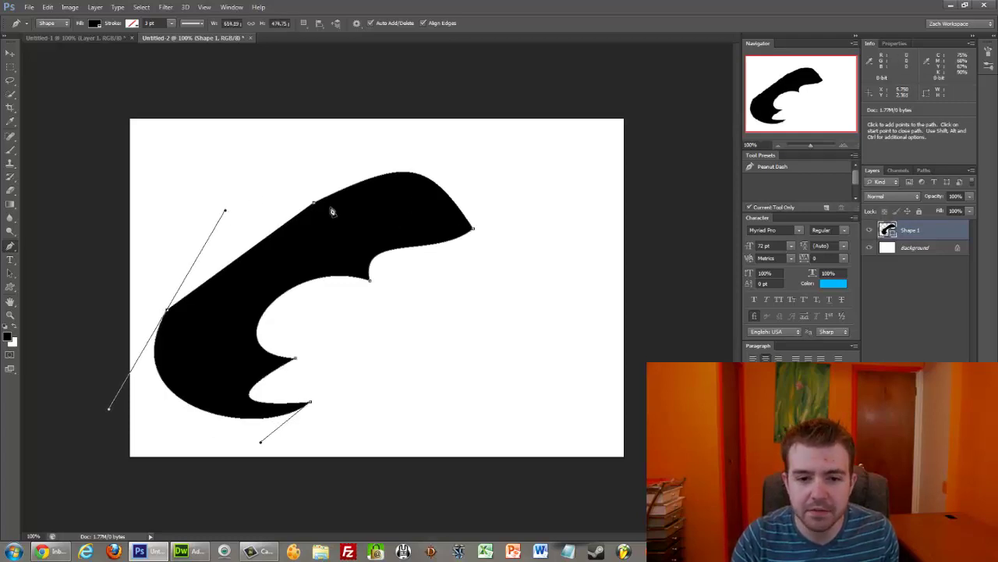
{"action": "left_click_drag", "start_coordinate": [316, 205], "coordinate": [477, 309]}
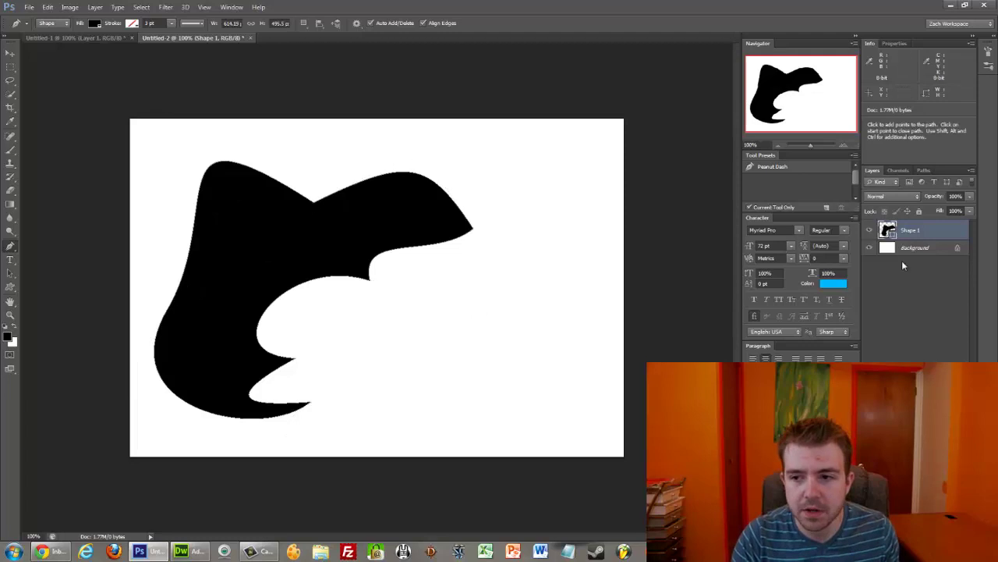
Select the Background layer to hide the finished shape's path, and switch to the Untitled-1 dog photo document
{"action": "left_click", "coordinate": [905, 248]}
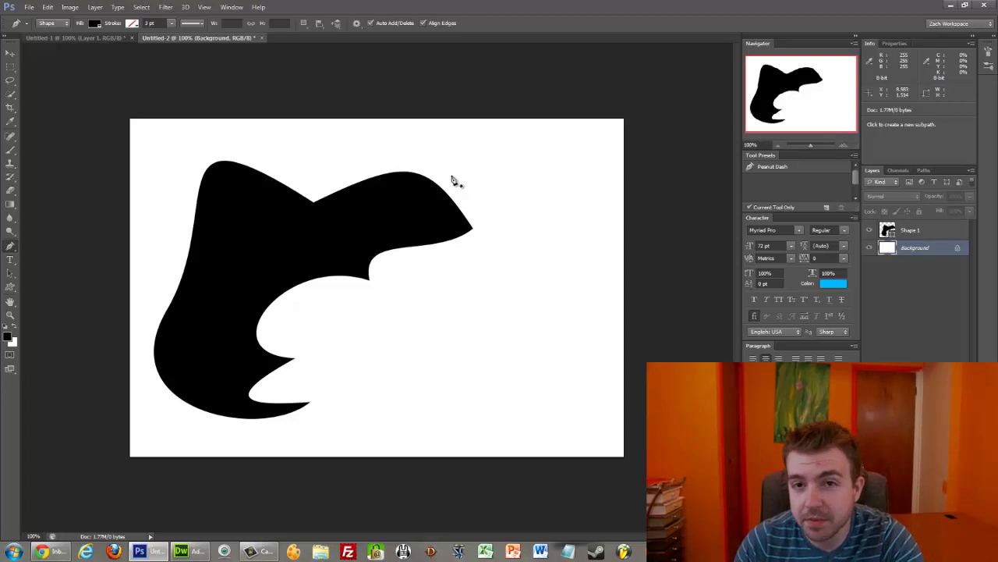
{"action": "left_click", "coordinate": [117, 39]}
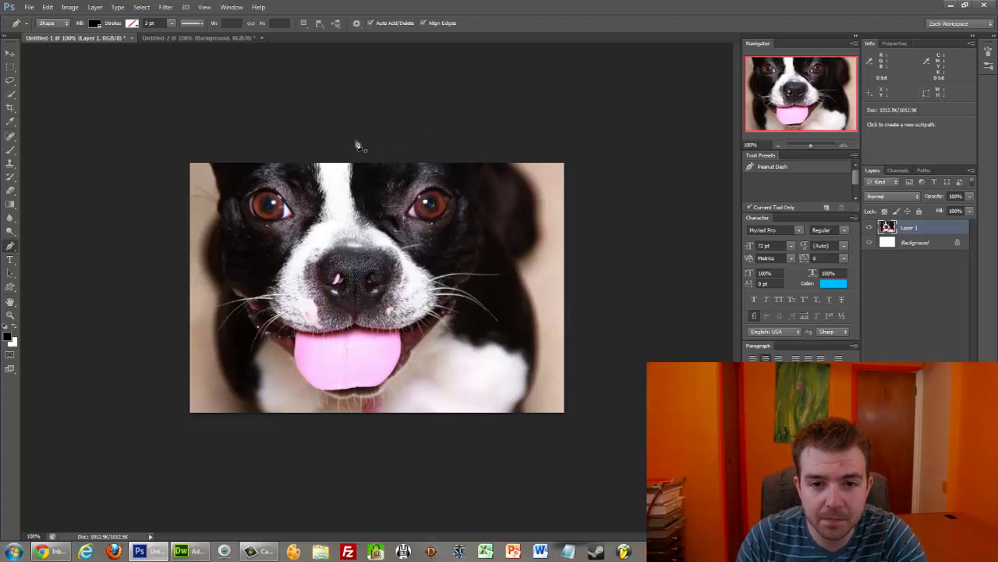
Try to trace the edge of the dog's white blaze with smooth anchors from above the photo toward the nose, and undo the attempts
{"action": "left_click_drag", "start_coordinate": [357, 143], "coordinate": [352, 185]}
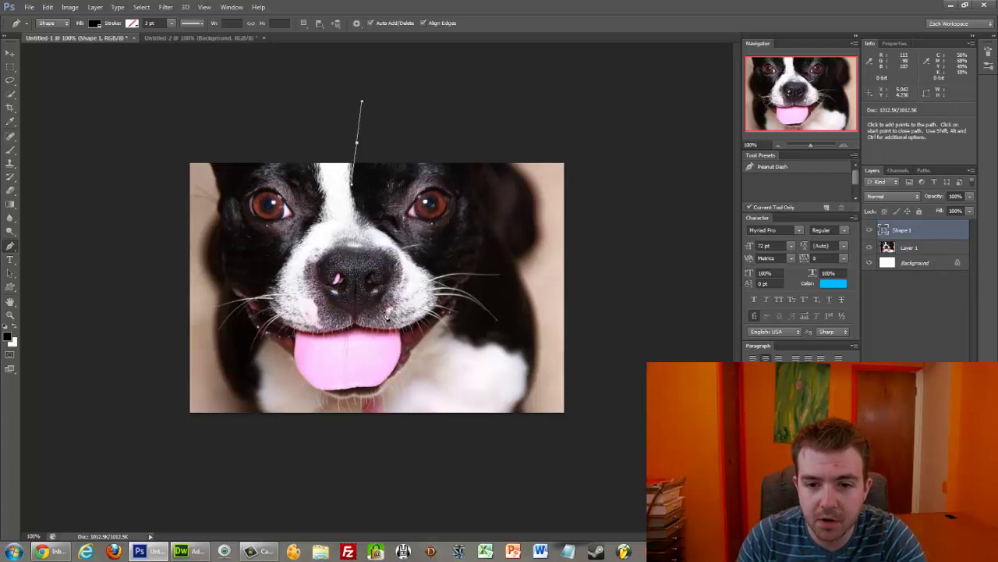
{"action": "left_click_drag", "start_coordinate": [430, 272], "coordinate": [502, 340]}
{"action": "key", "text": "ctrl+z"}
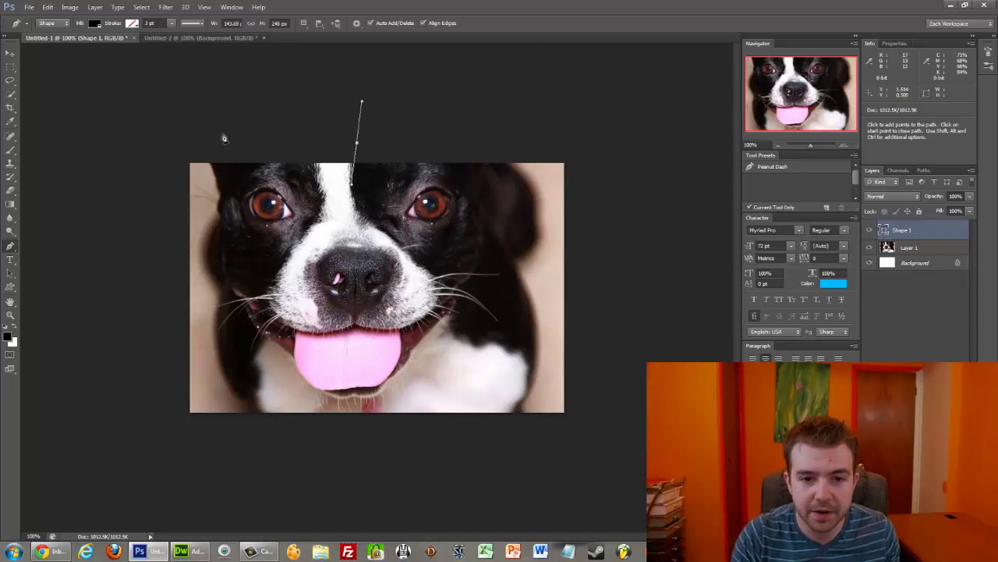
{"action": "left_click_drag", "start_coordinate": [389, 237], "coordinate": [539, 315]}
{"action": "key", "text": "ctrl+z"}
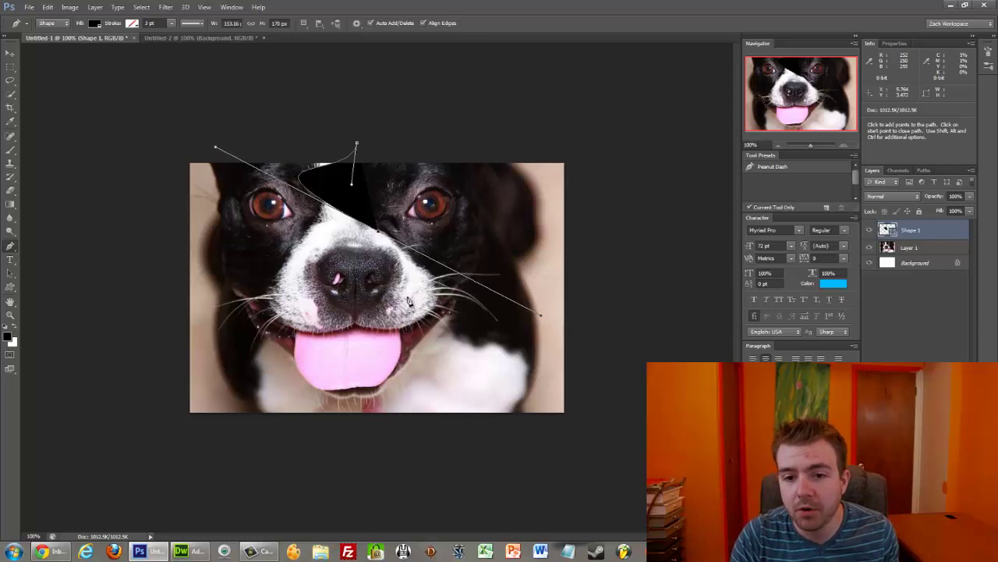
{"action": "left_click_drag", "start_coordinate": [385, 333], "coordinate": [365, 331]}
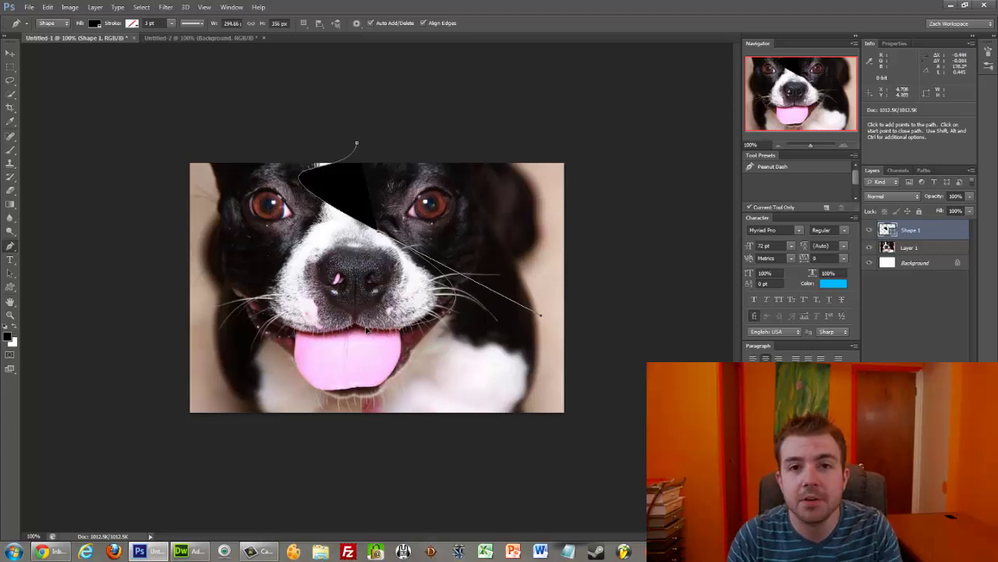
{"action": "key", "text": "ctrl+alt+z"}
{"action": "key", "text": "ctrl+alt+z"}
{"action": "key", "text": "ctrl+alt+z"}
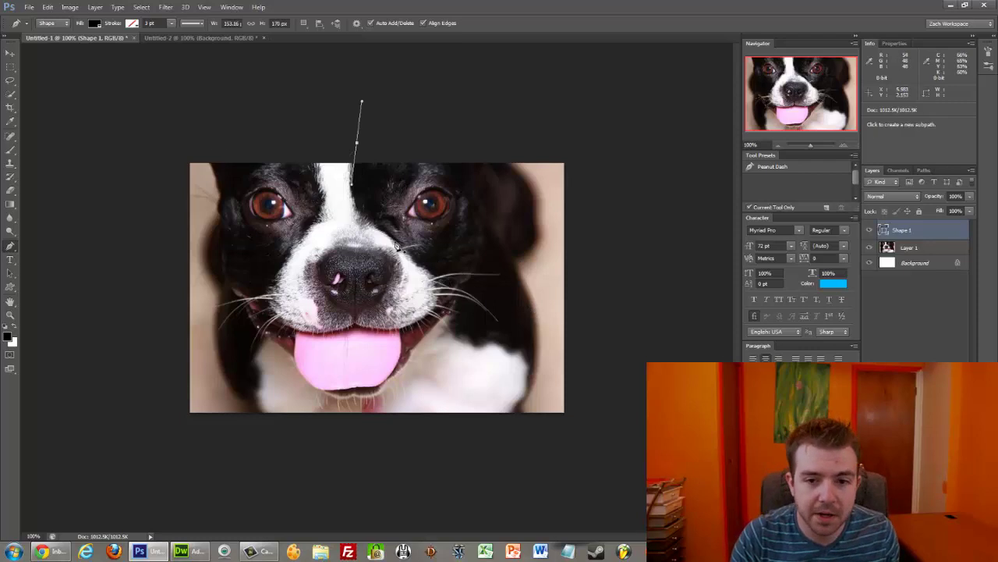
{"action": "key", "text": "ctrl+alt+z"}
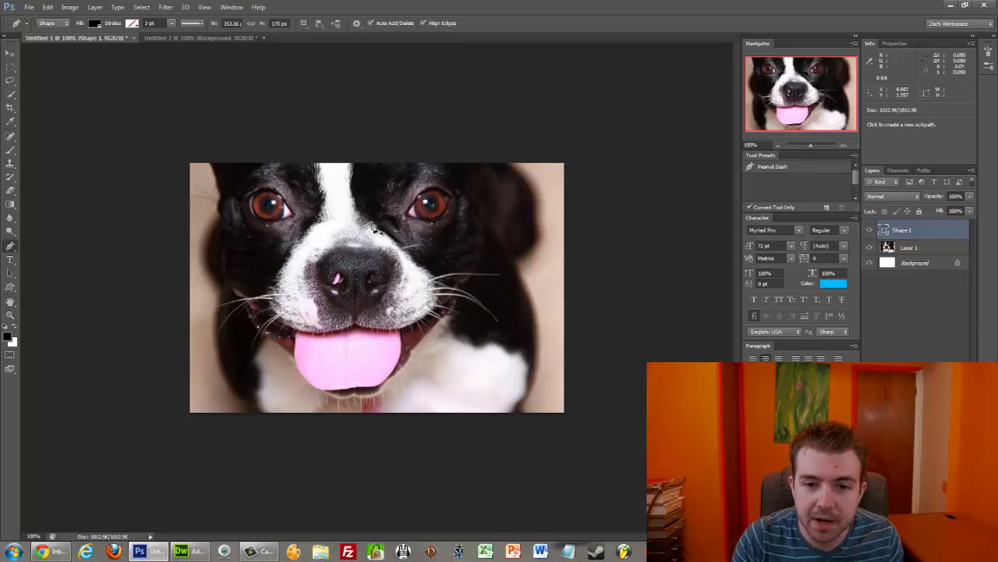
{"action": "left_click_drag", "start_coordinate": [389, 234], "coordinate": [392, 238]}
{"action": "key", "text": "ctrl+z"}
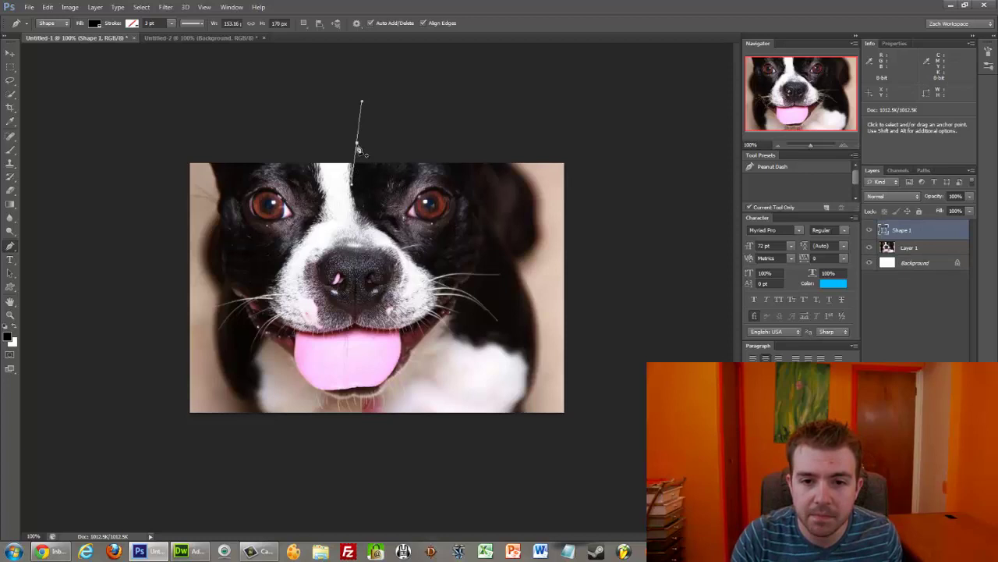
{"action": "left_click", "coordinate": [357, 144], "text": "alt"}
{"action": "left_click_drag", "start_coordinate": [376, 228], "coordinate": [399, 240]}
{"action": "key", "text": "ctrl+alt+z"}
{"action": "key", "text": "ctrl+alt+z"}
{"action": "key", "text": "ctrl+alt+z"}
Trace the dog's white blaze with curved anchors from above the photo down its right edge, around the muzzle to the mouth's centre
{"action": "left_click_drag", "start_coordinate": [356, 153], "coordinate": [355, 184]}
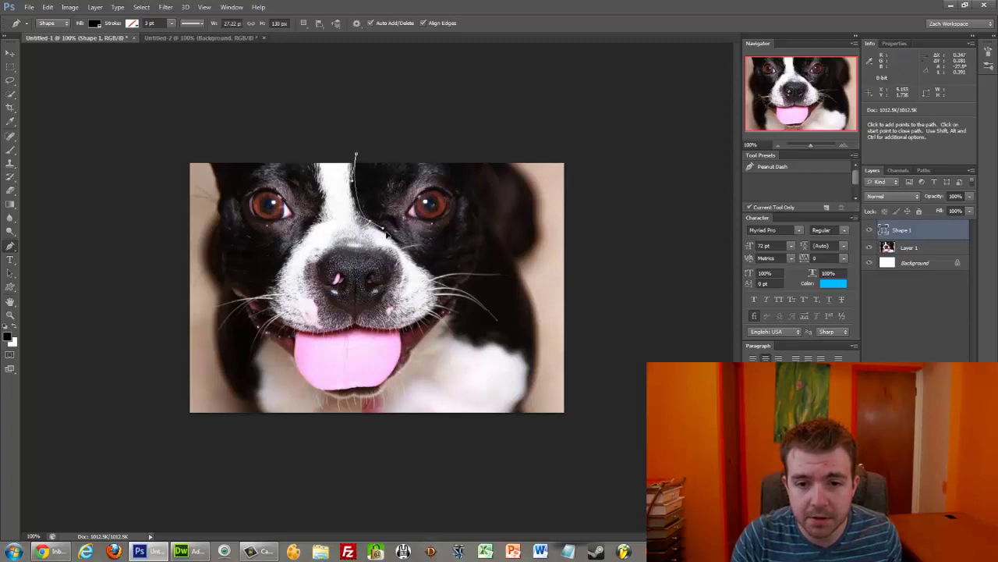
{"action": "left_click_drag", "start_coordinate": [387, 234], "coordinate": [441, 296]}
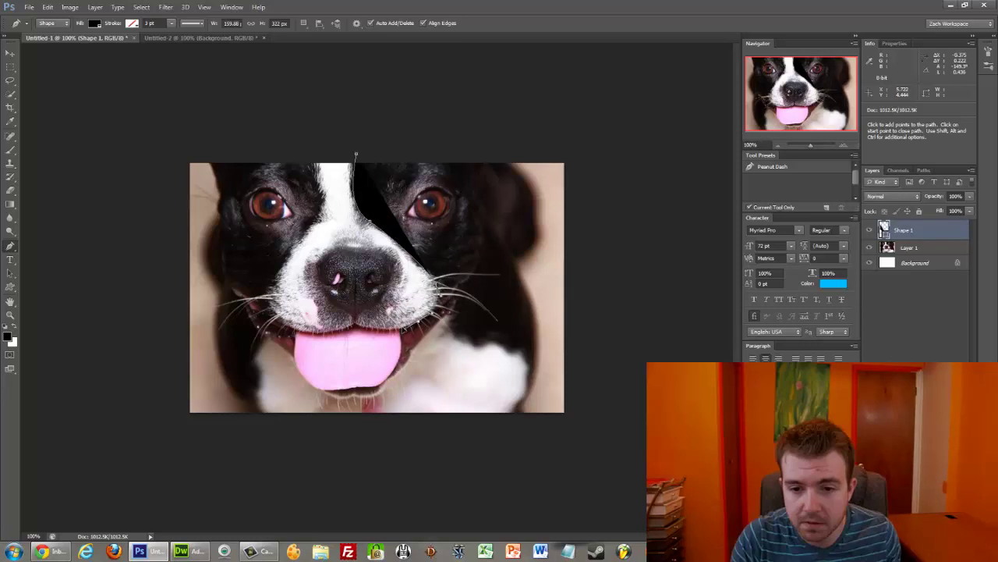
{"action": "left_click", "coordinate": [425, 316]}
{"action": "left_click", "coordinate": [356, 328]}
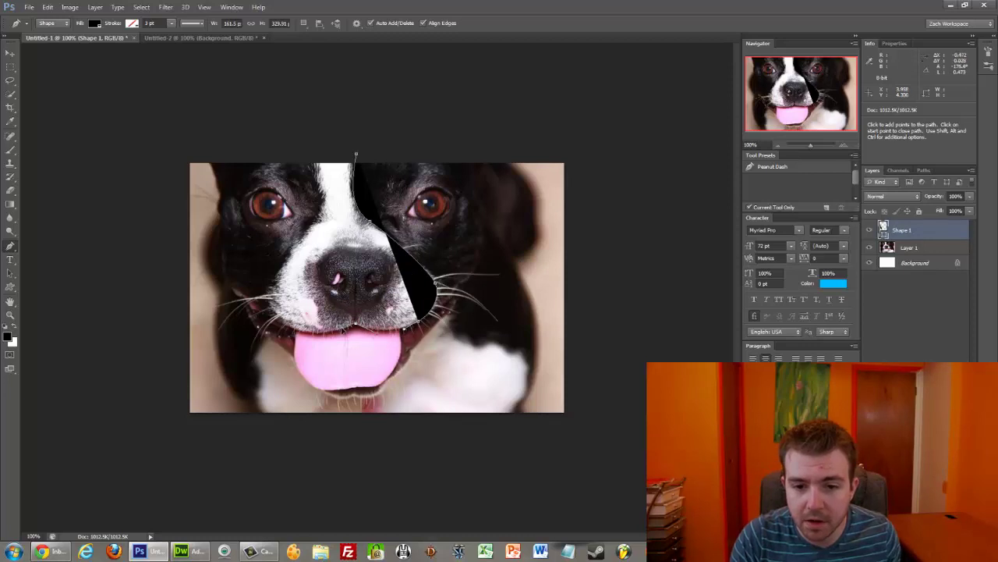
Continue the outline around the left muzzle and up the blaze's left edge, and close the shape above the photo
{"action": "left_click_drag", "start_coordinate": [332, 335], "coordinate": [332, 336]}
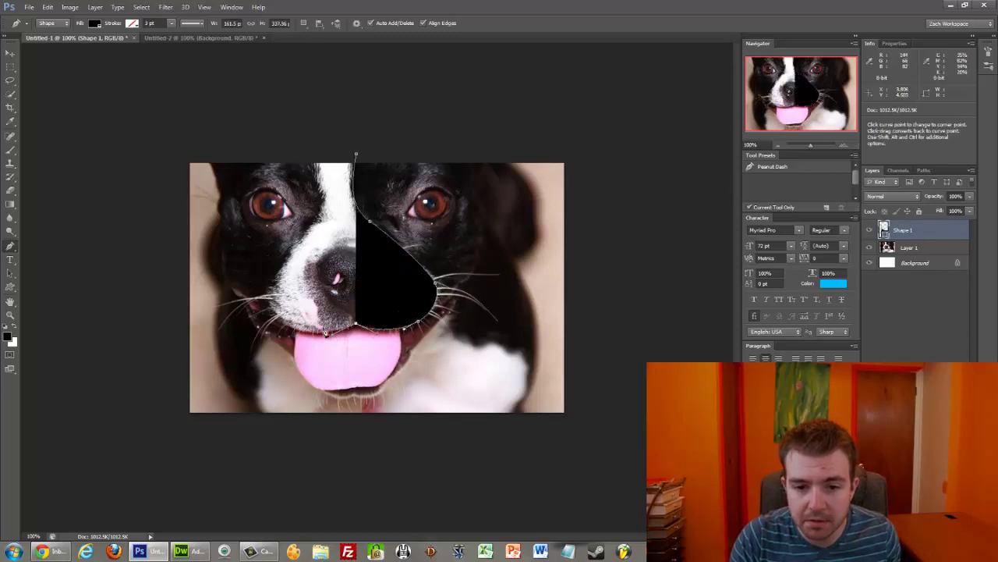
{"action": "left_click_drag", "start_coordinate": [276, 315], "coordinate": [267, 305]}
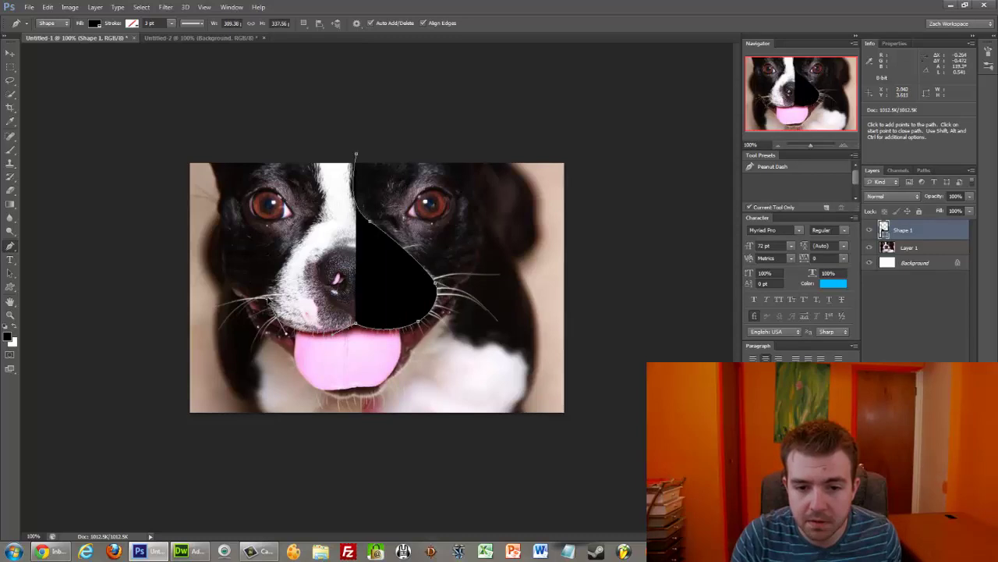
{"action": "left_click", "coordinate": [279, 318]}
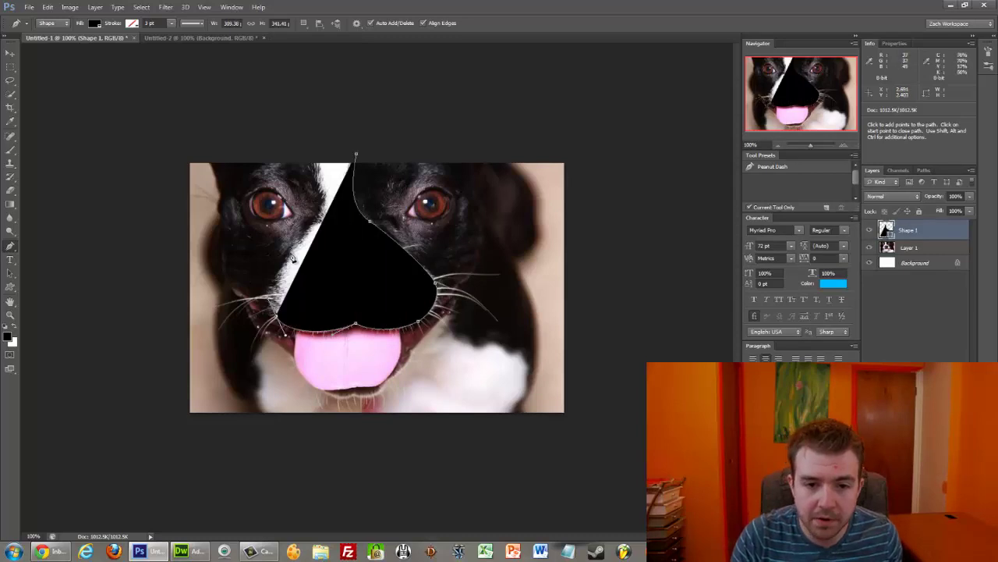
{"action": "left_click_drag", "start_coordinate": [290, 252], "coordinate": [314, 227]}
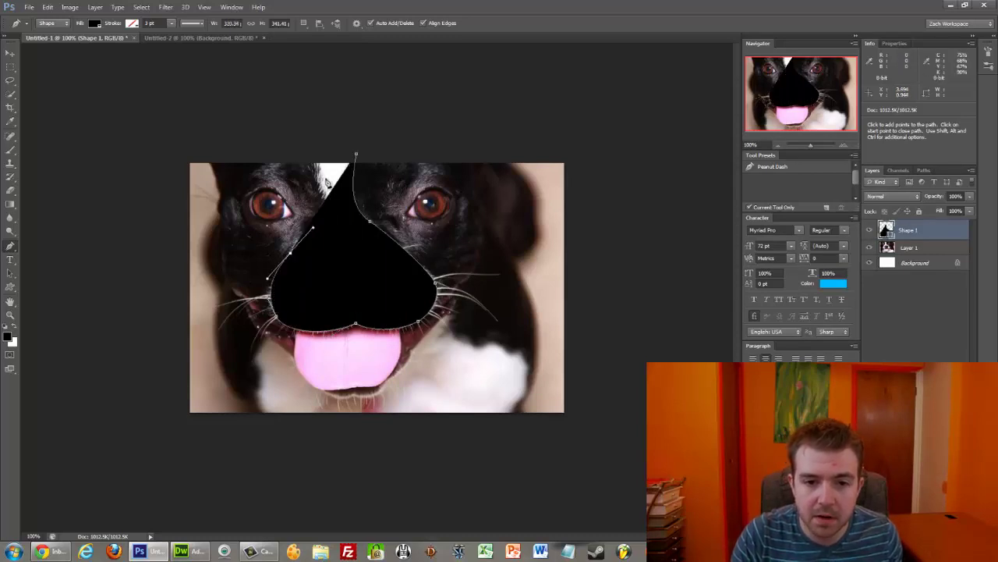
{"action": "left_click_drag", "start_coordinate": [312, 152], "coordinate": [283, 91]}
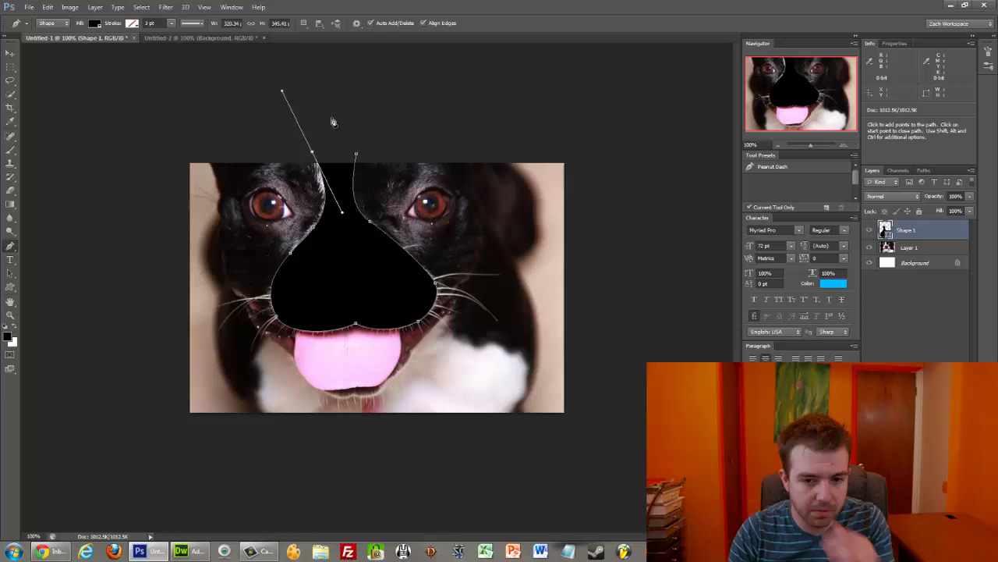
{"action": "left_click", "coordinate": [352, 155]}
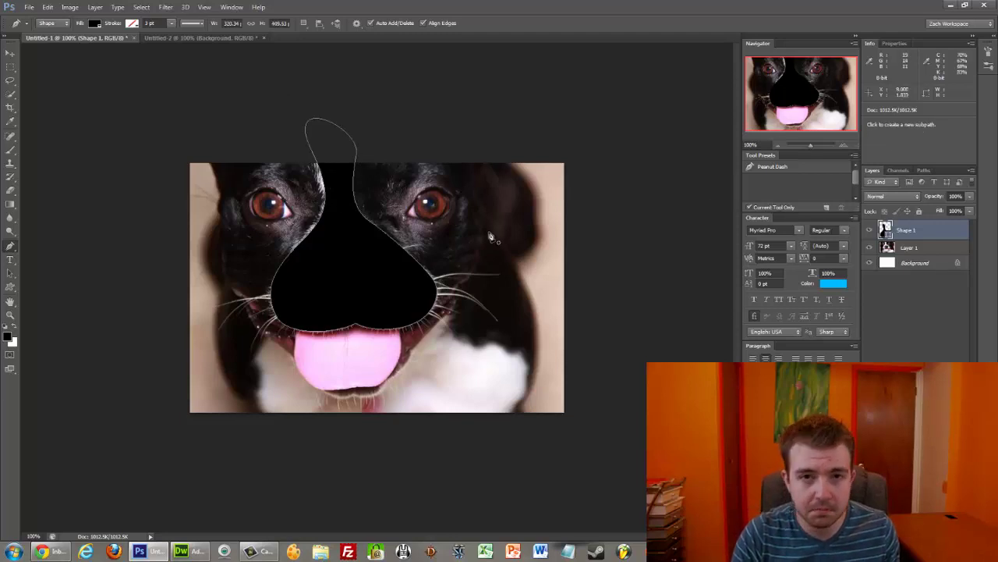
Move the dog photo layer above the traced shape and lower its opacity to 44%
{"action": "left_click_drag", "start_coordinate": [923, 248], "coordinate": [904, 229]}
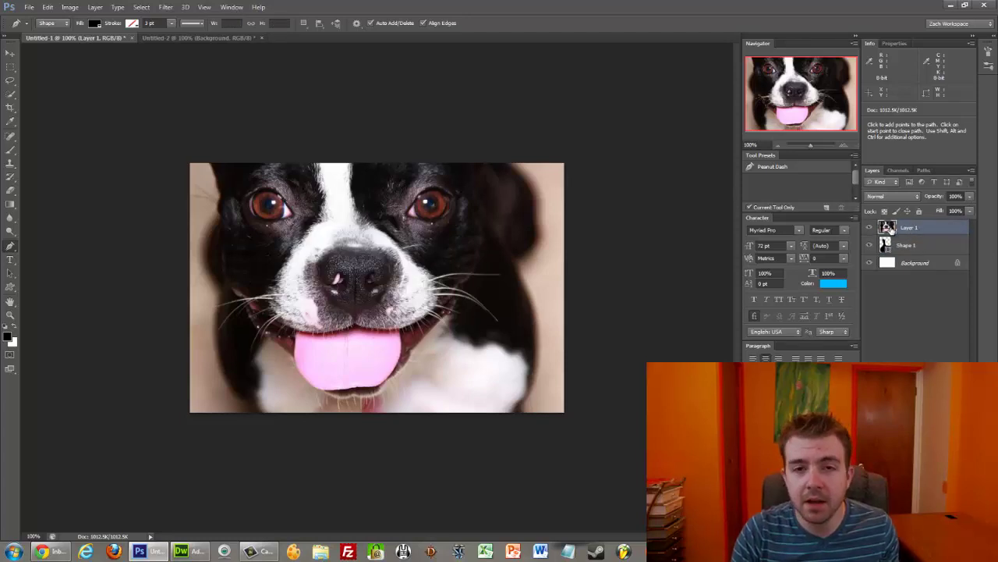
{"action": "left_click", "coordinate": [971, 197]}
{"action": "mouse_move", "coordinate": [941, 208]}
{"action": "left_mouse_down"}
{"action": "mouse_move", "coordinate": [925, 208]}
{"action": "mouse_move", "coordinate": [940, 209]}
{"action": "left_mouse_up"}
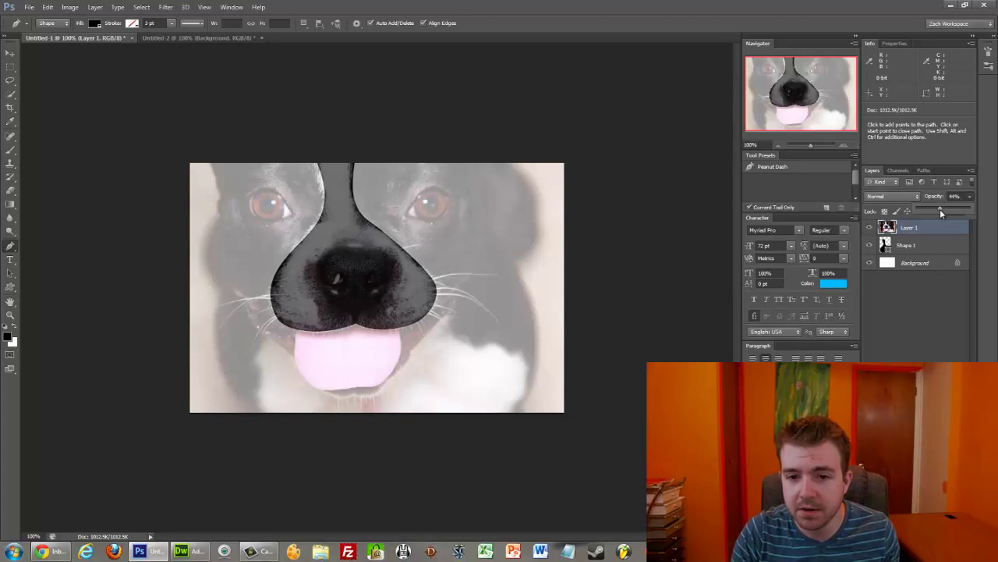
Change the fill colour of the blaze and muzzle shape, Shape 1, to white
{"action": "left_click", "coordinate": [919, 244]}
{"action": "left_click", "coordinate": [919, 244]}
{"action": "double_click", "coordinate": [886, 244]}
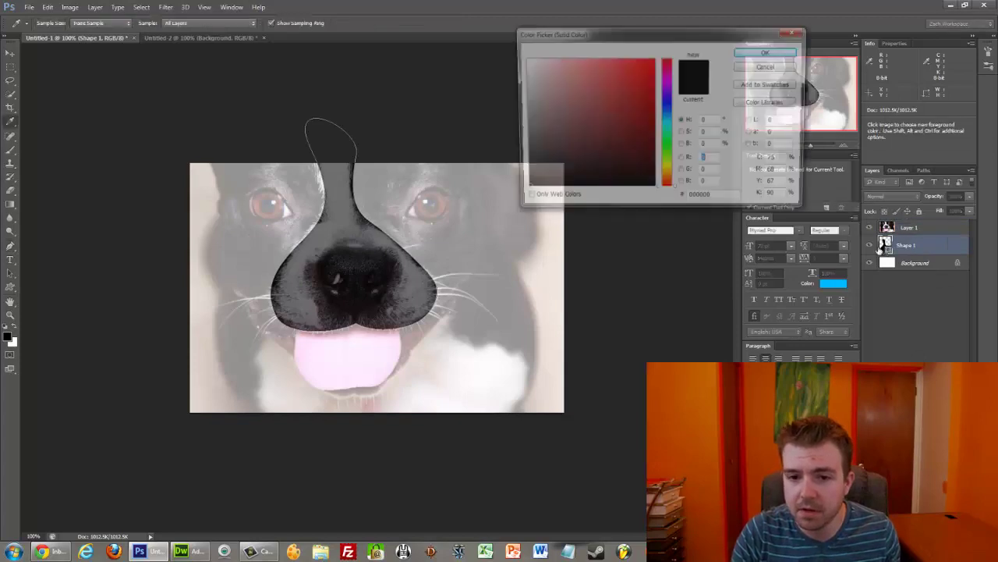
{"action": "left_click", "coordinate": [770, 51]}
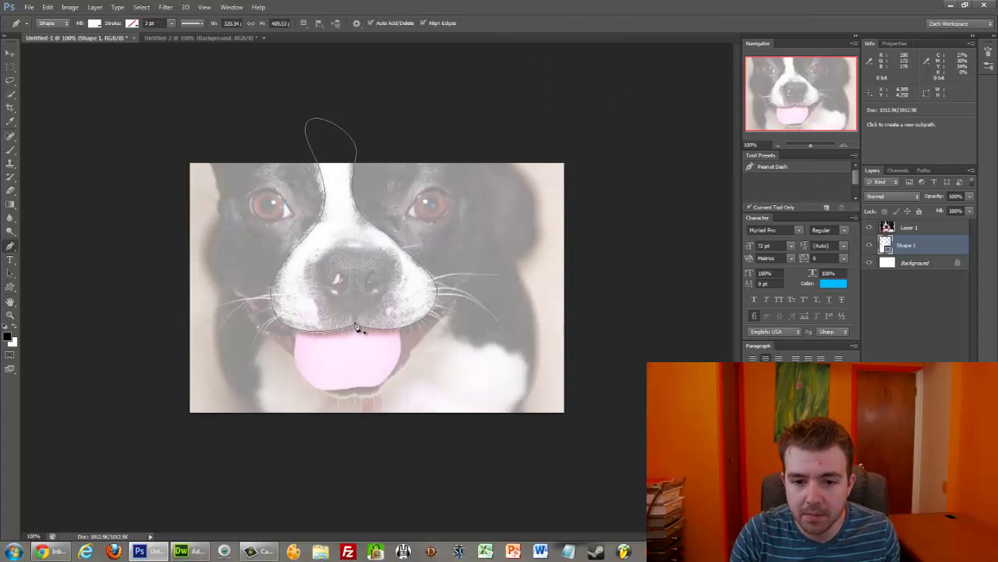
Trace the dog's nose as a new closed curved shape, starting and ending at the point between the muzzle halves
{"action": "left_click_drag", "start_coordinate": [355, 321], "coordinate": [378, 300]}
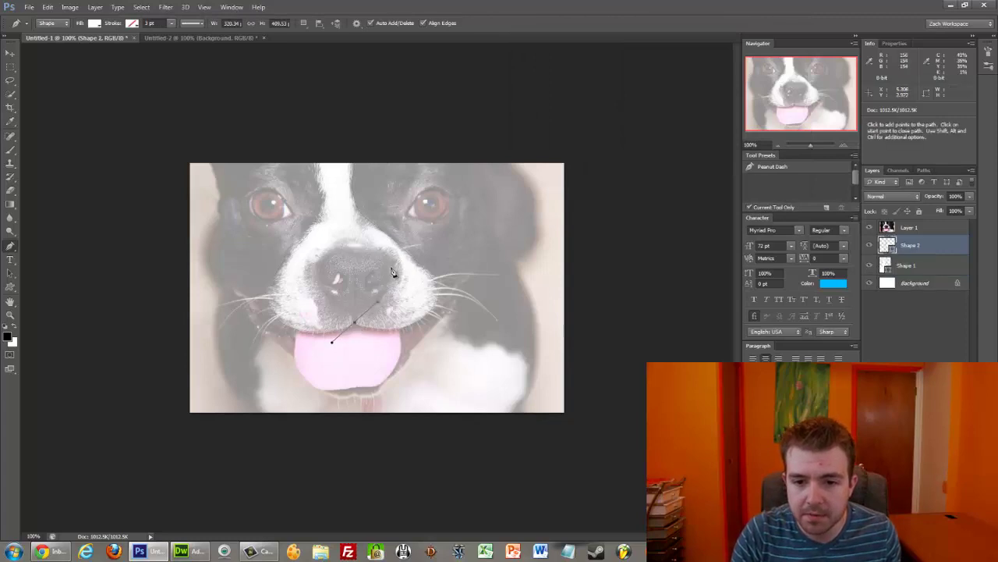
{"action": "left_click_drag", "start_coordinate": [390, 259], "coordinate": [319, 276]}
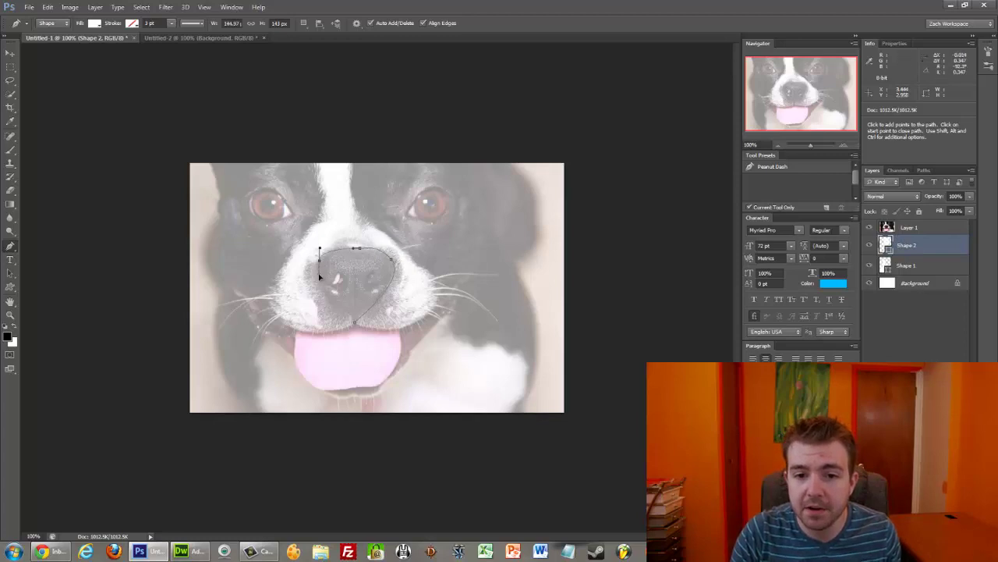
{"action": "left_click", "coordinate": [356, 324]}
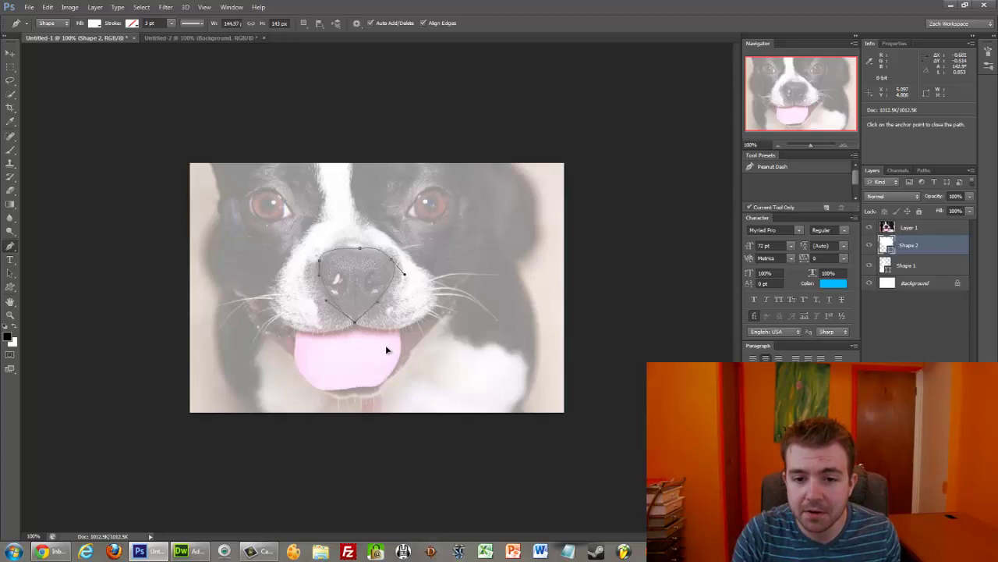
{"action": "left_click_drag", "start_coordinate": [383, 347], "coordinate": [384, 348]}
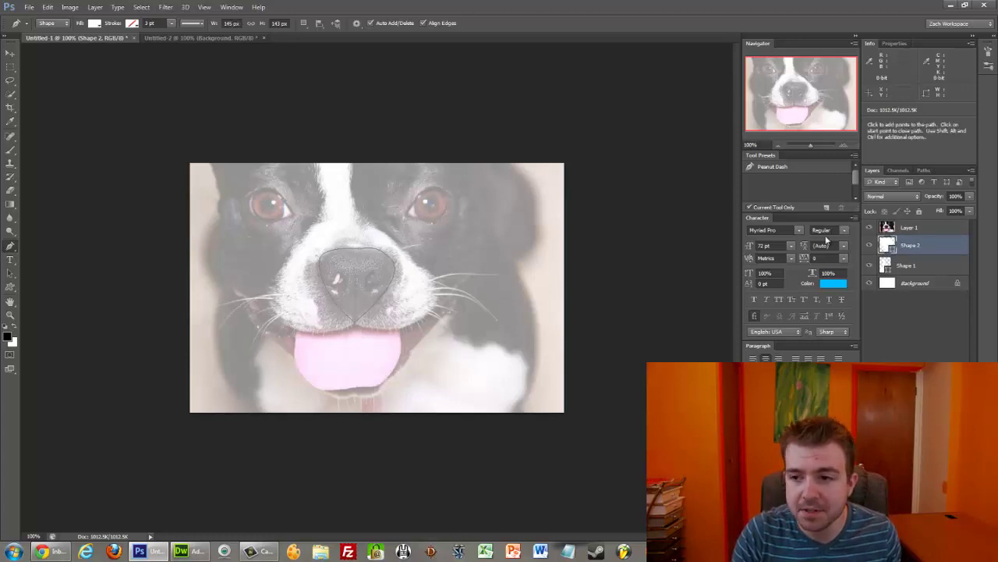
Set the nose shape's fill colour to dark grey 444444
{"action": "double_click", "coordinate": [886, 245]}
{"action": "left_click", "coordinate": [523, 155]}
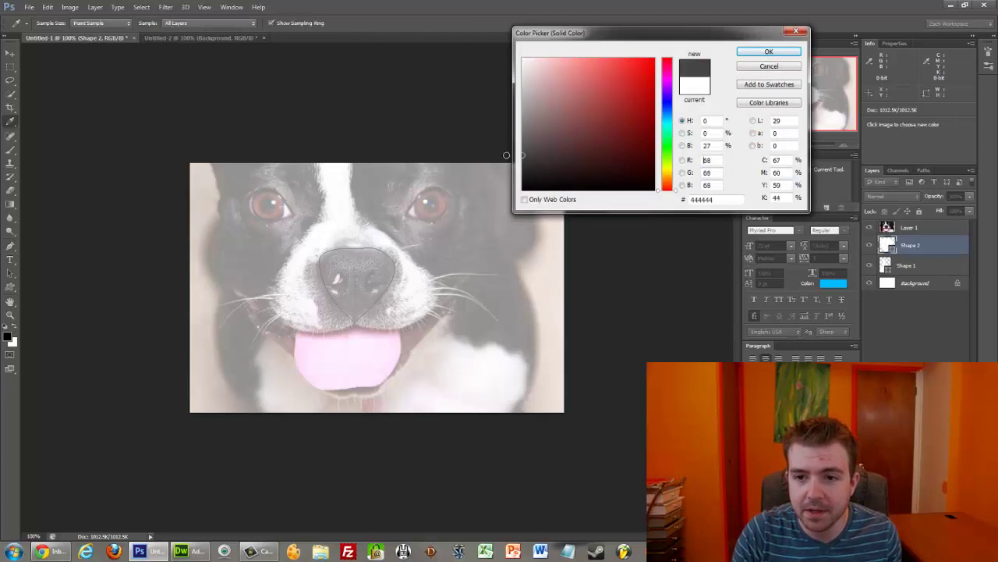
{"action": "left_click", "coordinate": [768, 52]}
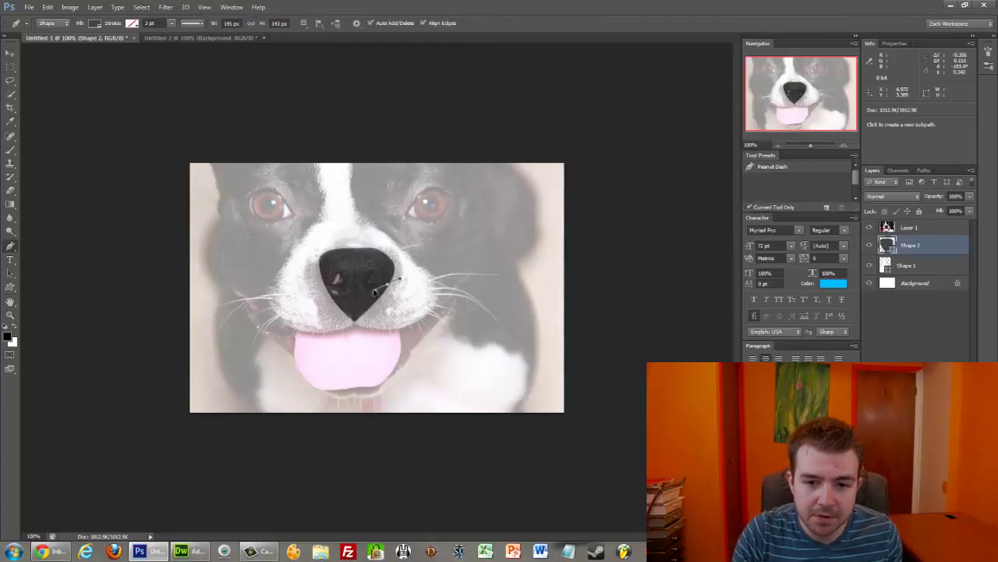
Trace the nostril on the photo's right side as a new curved shape and fill it with black
{"action": "left_click_drag", "start_coordinate": [374, 290], "coordinate": [395, 288]}
{"action": "key", "text": "ctrl+z"}
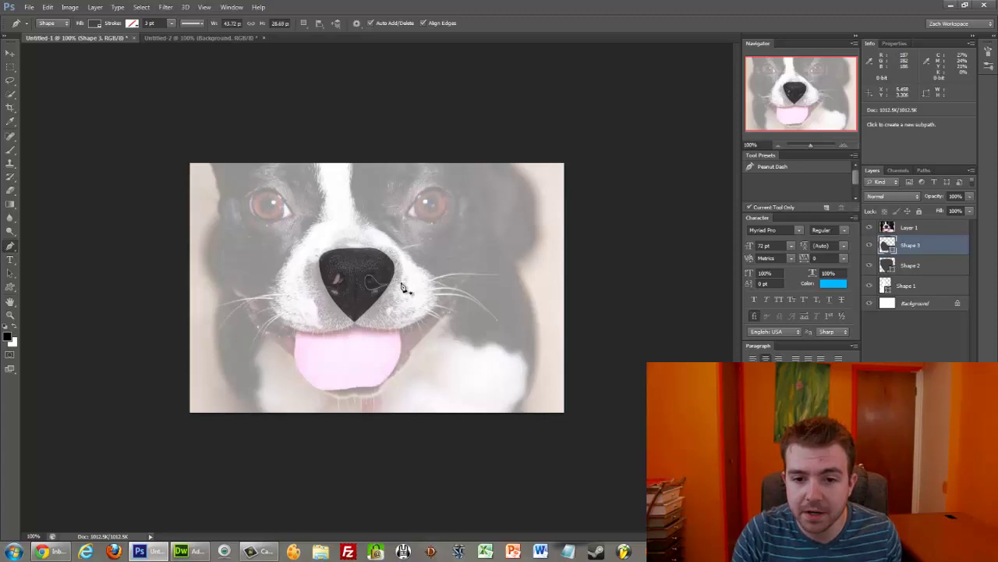
{"action": "double_click", "coordinate": [885, 247]}
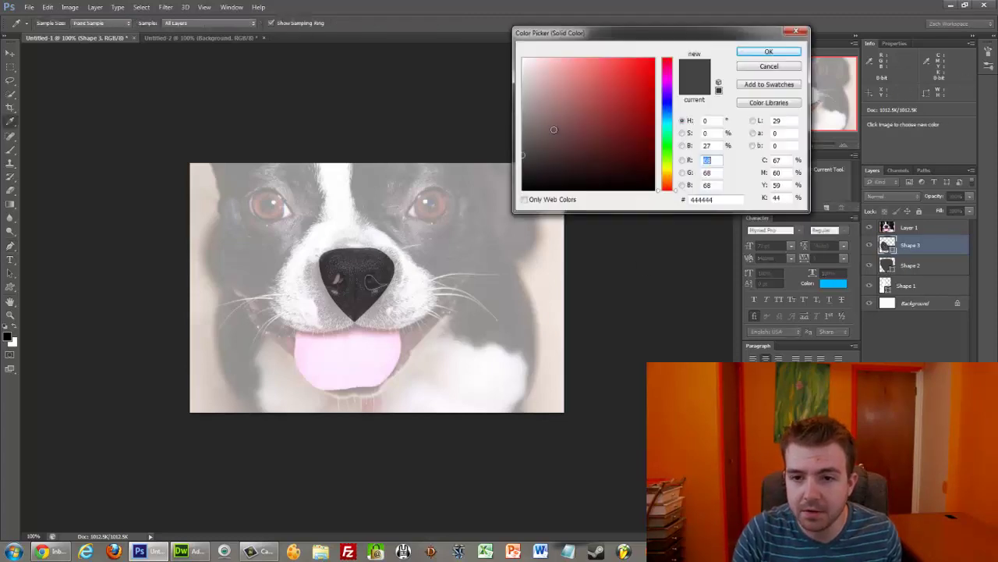
{"action": "left_click_drag", "start_coordinate": [552, 128], "coordinate": [475, 216]}
{"action": "left_click", "coordinate": [768, 53]}
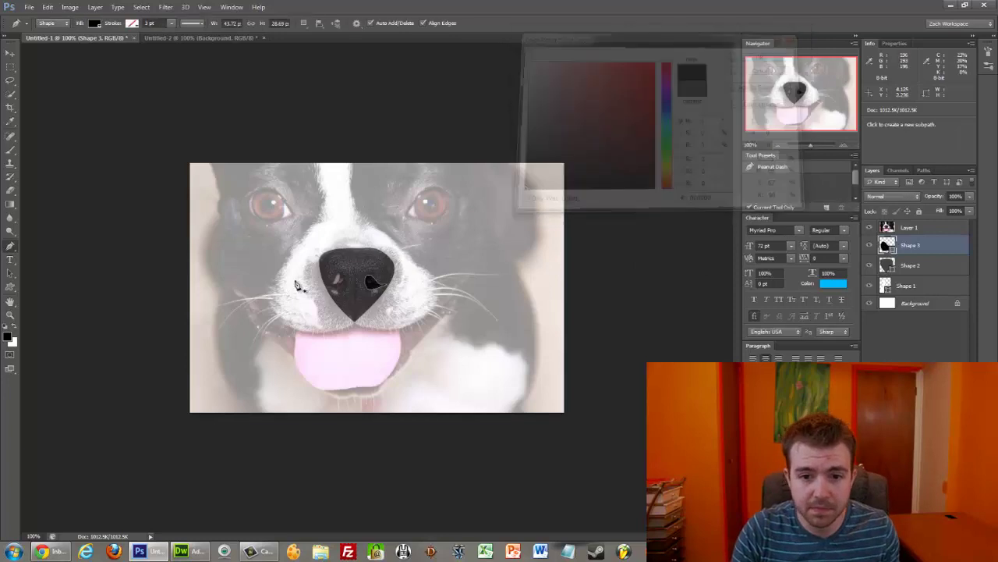
Trace the other nostril, on the photo's left side, as a separate closed black shape with curved edges
{"action": "left_click_drag", "start_coordinate": [328, 285], "coordinate": [342, 292]}
{"action": "left_click", "coordinate": [348, 284]}
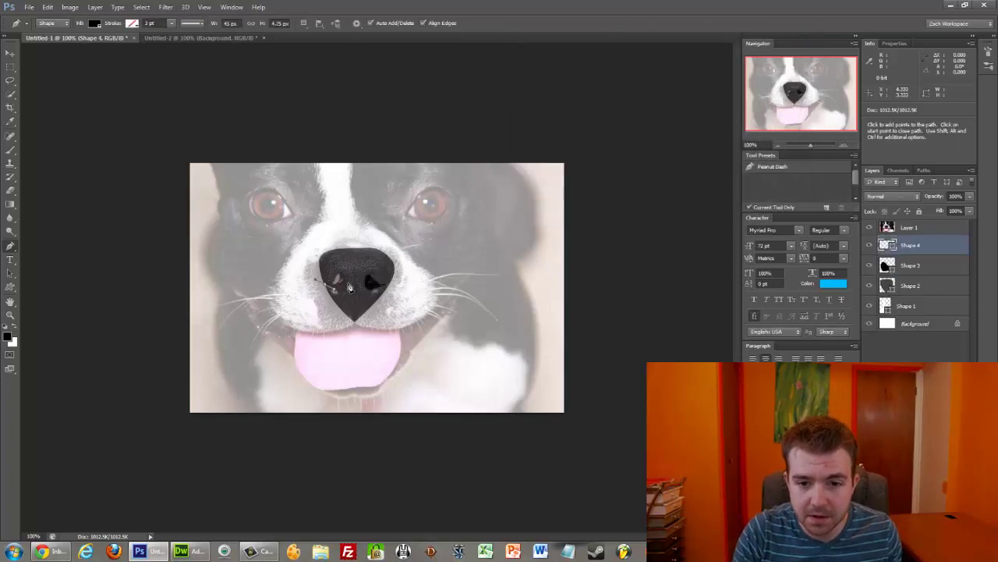
{"action": "left_click", "coordinate": [337, 274]}
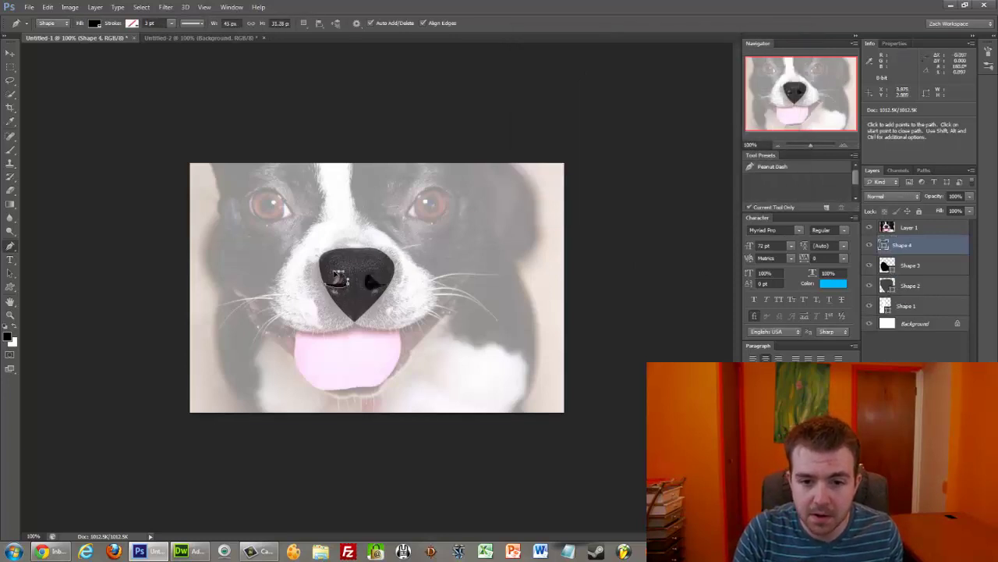
{"action": "left_click_drag", "start_coordinate": [326, 284], "coordinate": [314, 284]}
{"action": "left_click", "coordinate": [315, 286]}
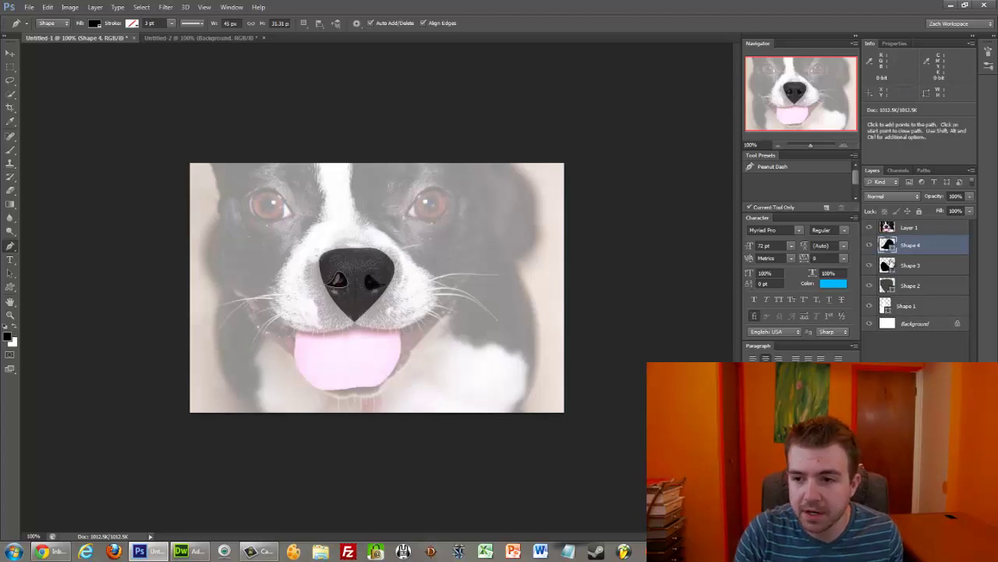
Hide the photo layer to check the traced nose and nostrils on their own, and show the photo again
{"action": "left_click", "coordinate": [893, 265]}
{"action": "left_click", "coordinate": [869, 228]}
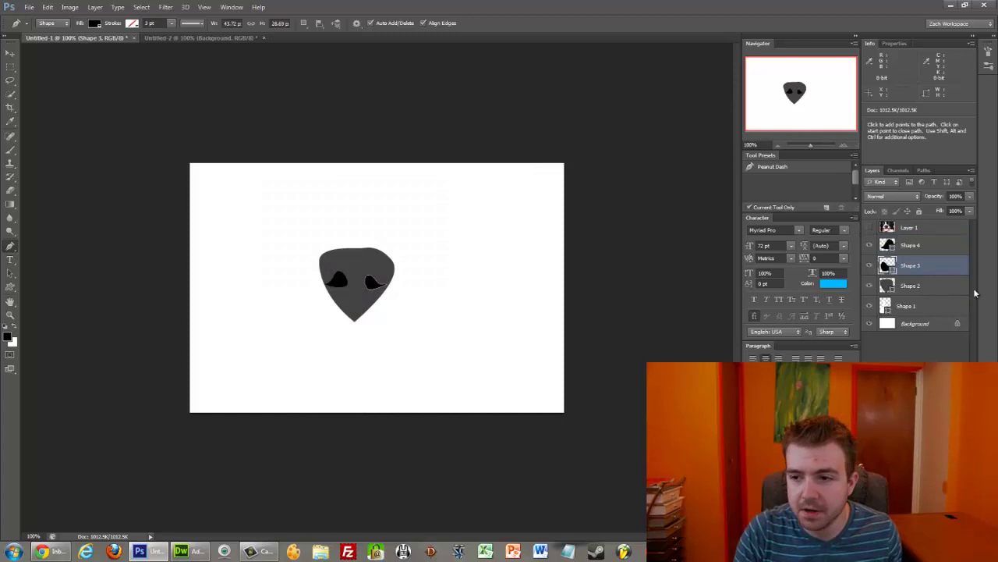
{"action": "left_click", "coordinate": [943, 286]}
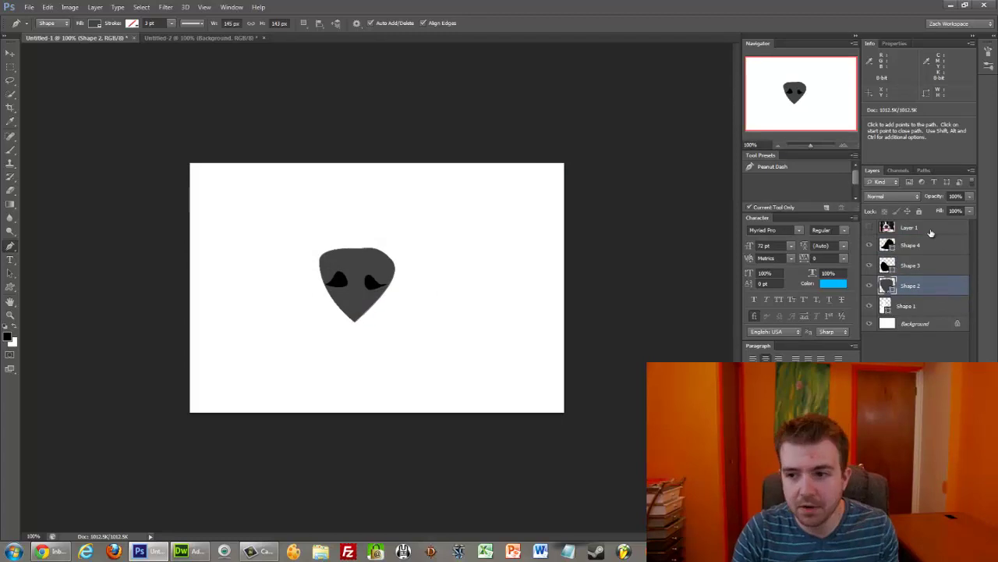
{"action": "left_click", "coordinate": [930, 229]}
{"action": "left_click", "coordinate": [869, 228]}
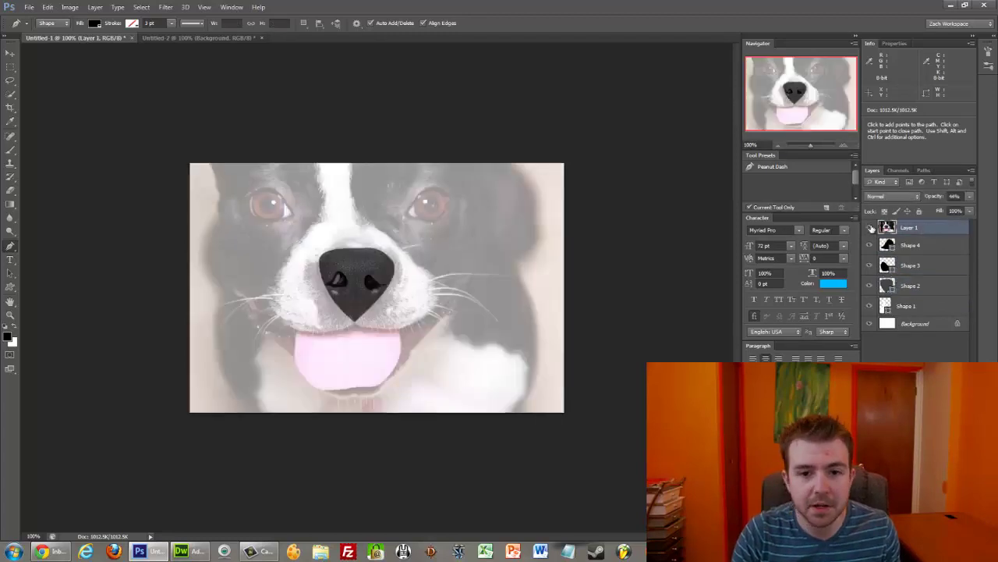
Start a black head shape above the Shape 4 layer, tracing from the chin below the tongue along the right edge of the jaw
{"action": "left_click", "coordinate": [906, 247]}
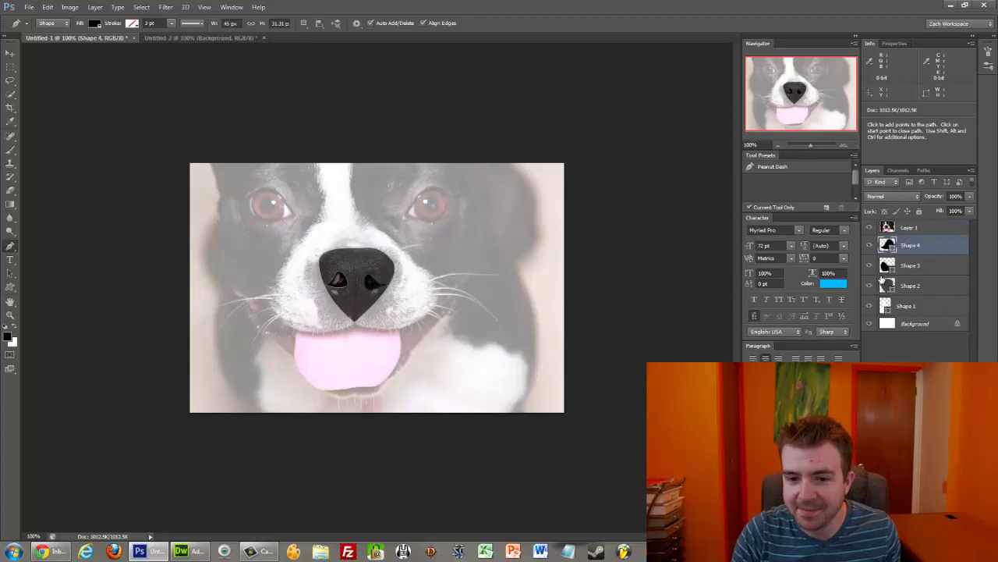
{"action": "left_click", "coordinate": [356, 396]}
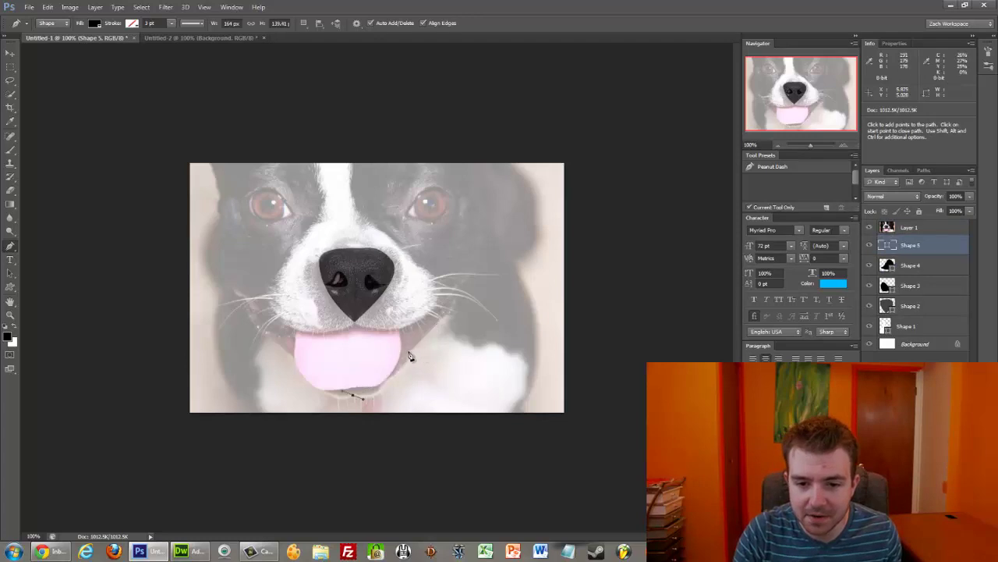
{"action": "left_click_drag", "start_coordinate": [410, 352], "coordinate": [411, 324]}
{"action": "key", "text": "ctrl+z"}
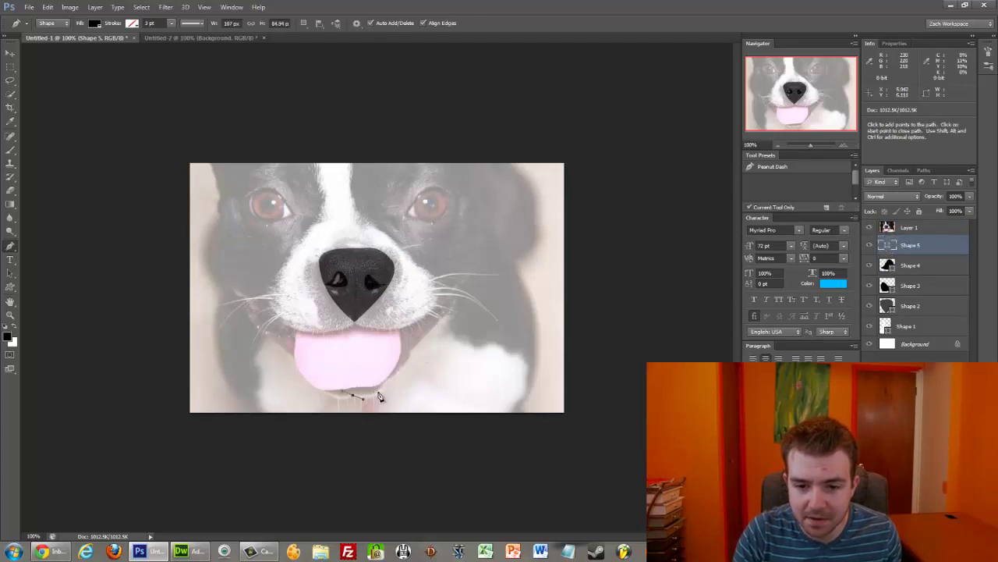
{"action": "mouse_move", "coordinate": [380, 389]}
{"action": "left_mouse_down"}
{"action": "mouse_move", "coordinate": [401, 379]}
{"action": "mouse_move", "coordinate": [411, 338]}
{"action": "left_mouse_up"}
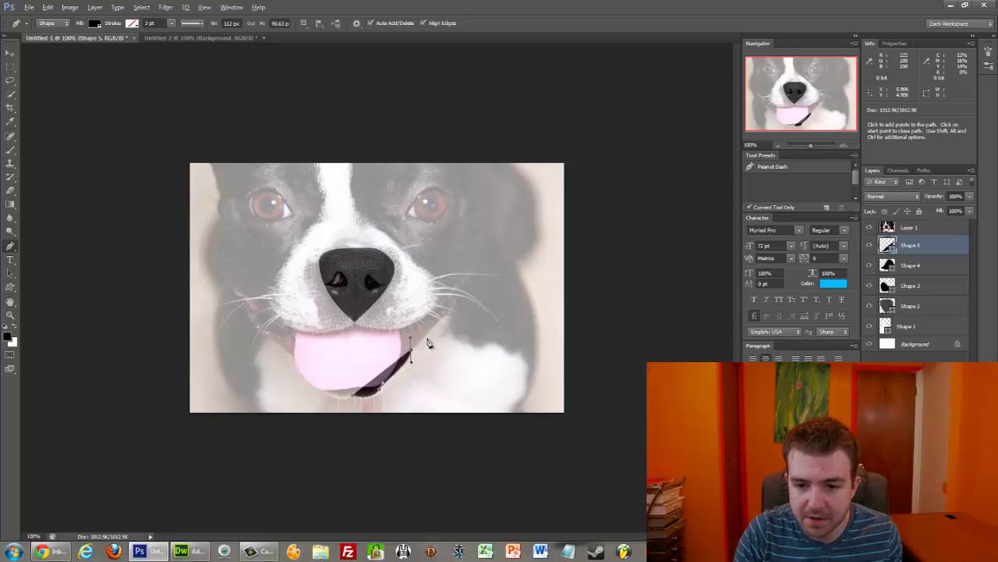
Complete the black head shape up the photo's right side, over the canvas top and down the opposite side, closing it at the chin
{"action": "left_click_drag", "start_coordinate": [464, 290], "coordinate": [471, 245]}
{"action": "left_click", "coordinate": [465, 292]}
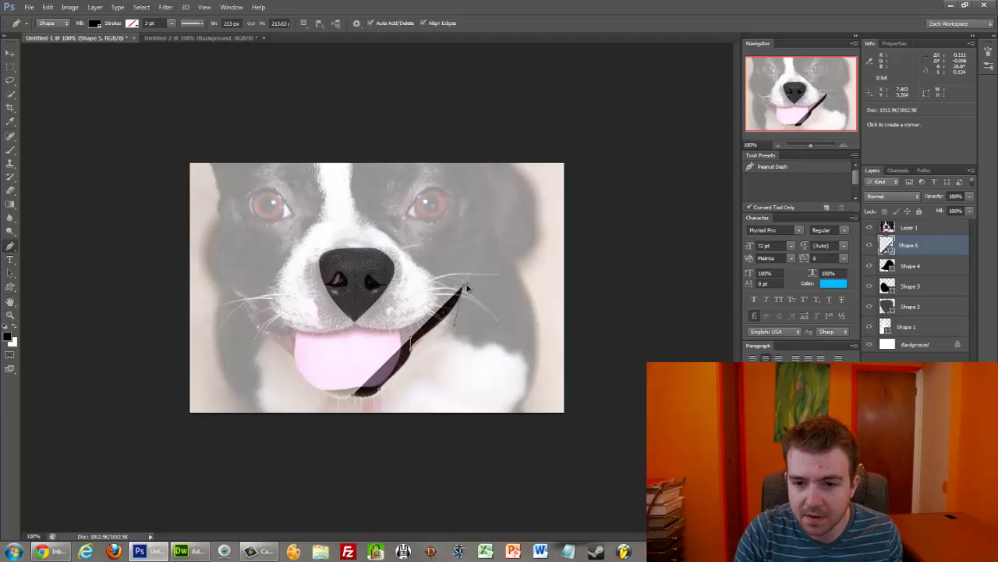
{"action": "left_click_drag", "start_coordinate": [461, 152], "coordinate": [411, 70]}
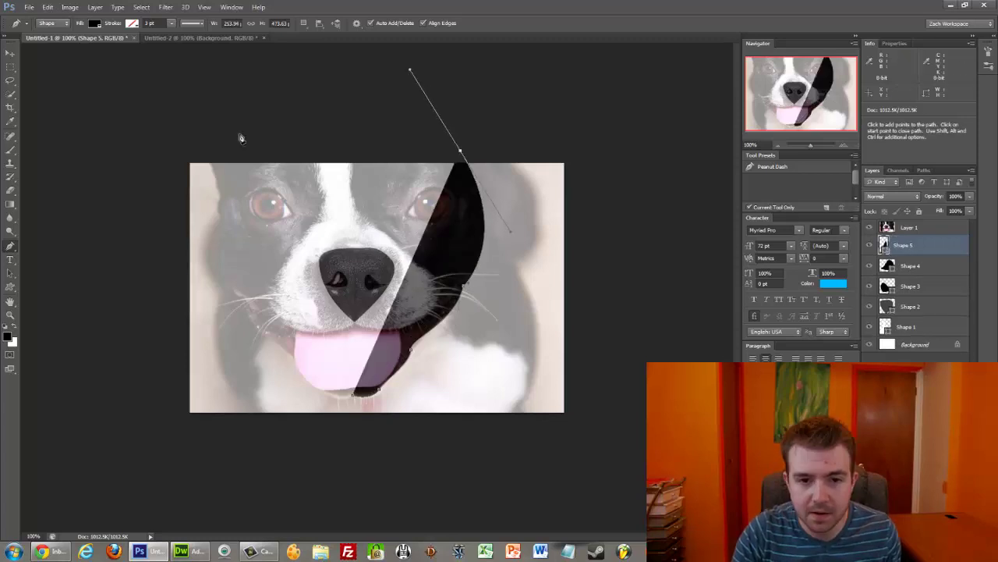
{"action": "left_click", "coordinate": [236, 125]}
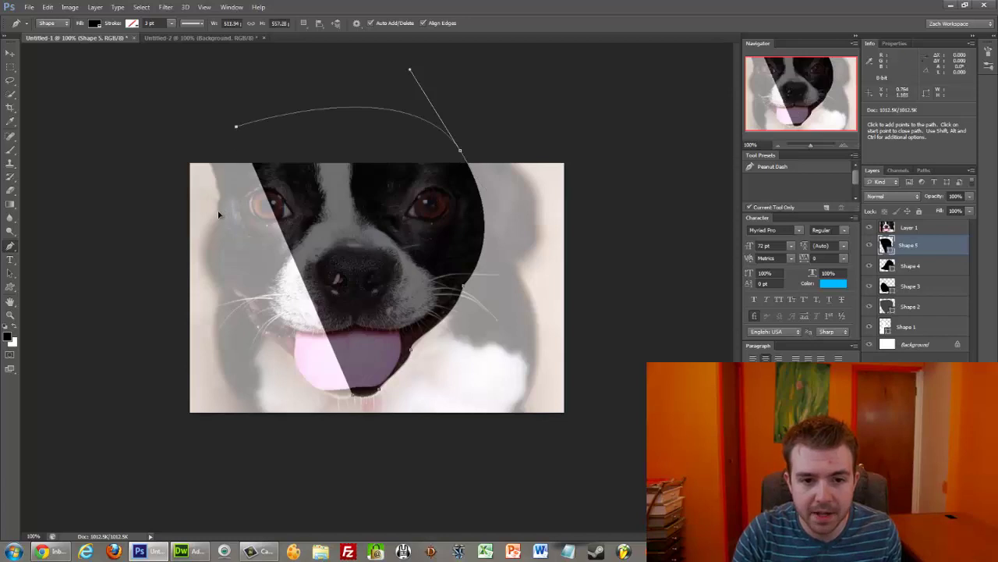
{"action": "left_click_drag", "start_coordinate": [219, 208], "coordinate": [219, 226]}
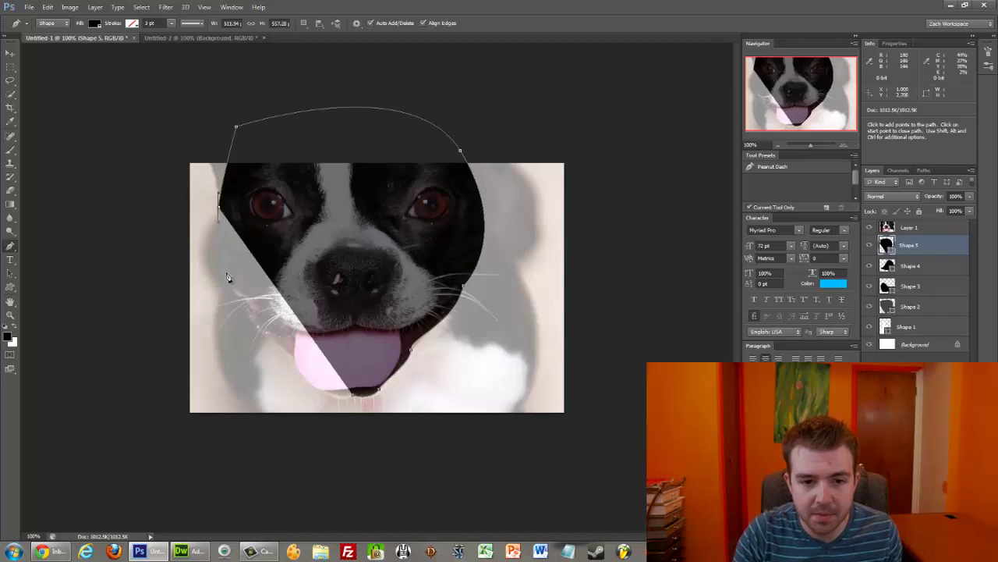
{"action": "left_click", "coordinate": [228, 284]}
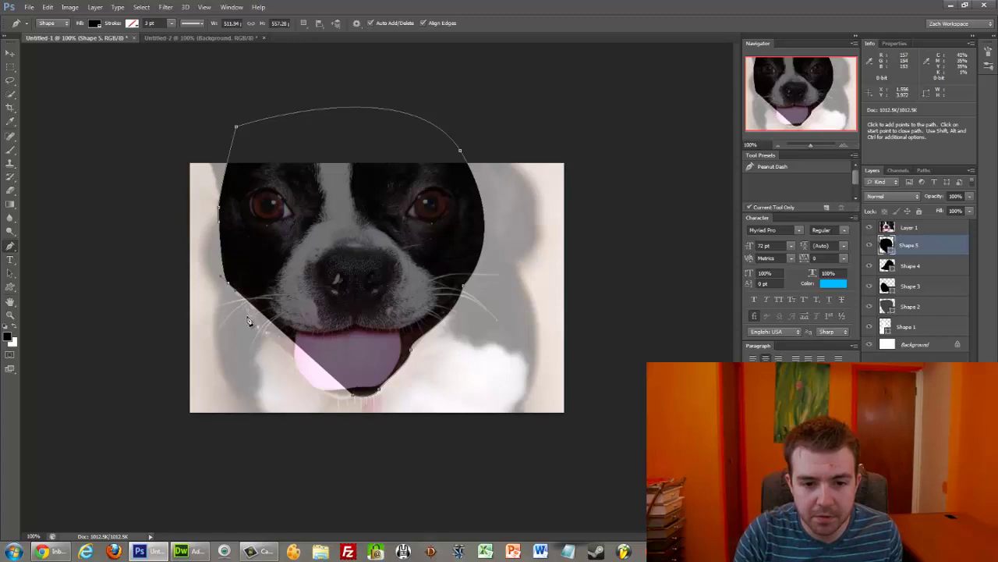
{"action": "left_click", "coordinate": [251, 324]}
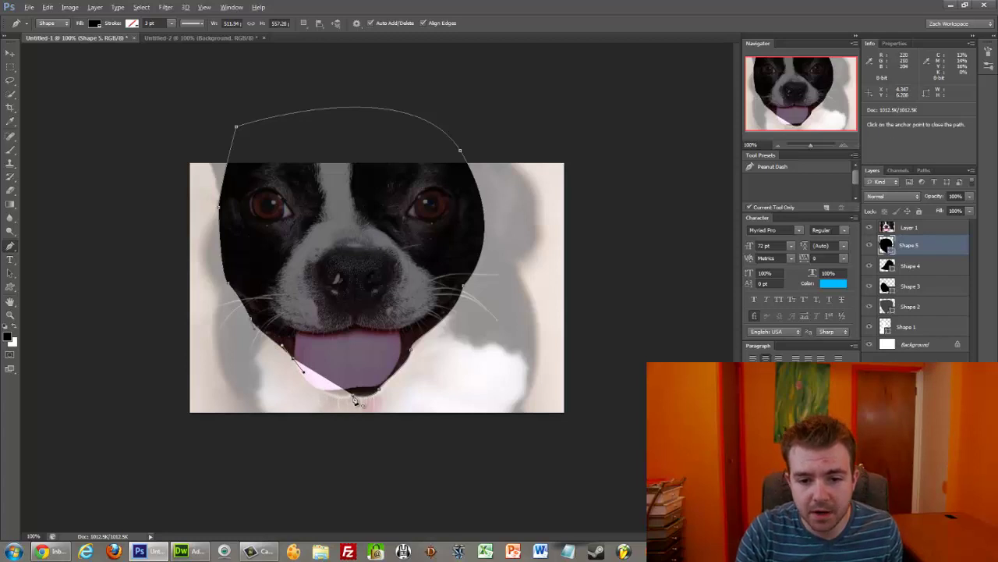
{"action": "left_click_drag", "start_coordinate": [352, 395], "coordinate": [383, 388]}
{"action": "key", "text": "Return"}
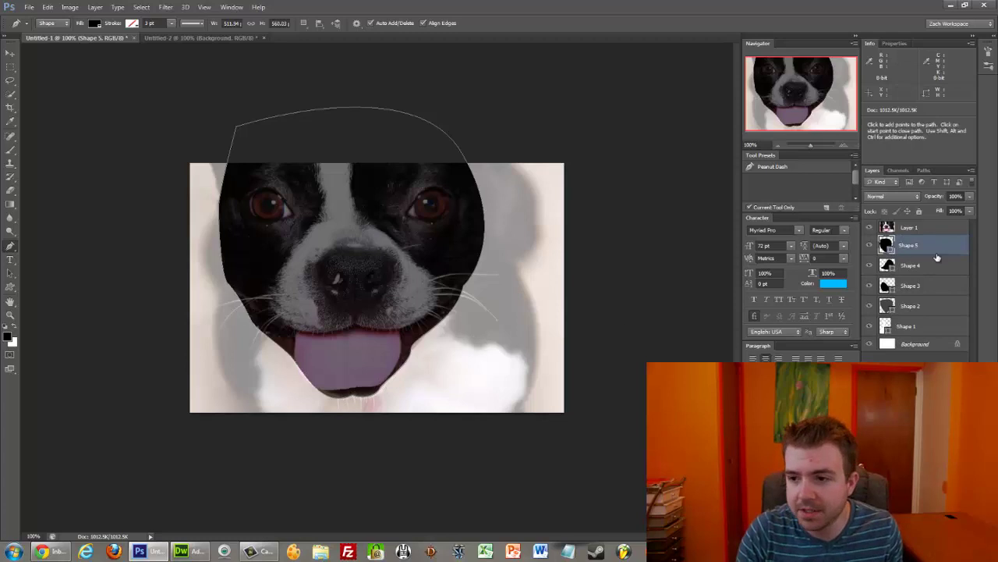
Reorder the head shape layer to just above the Background, and hide and reshow the photo layer to check the traced face
{"action": "left_click_drag", "start_coordinate": [899, 245], "coordinate": [903, 346]}
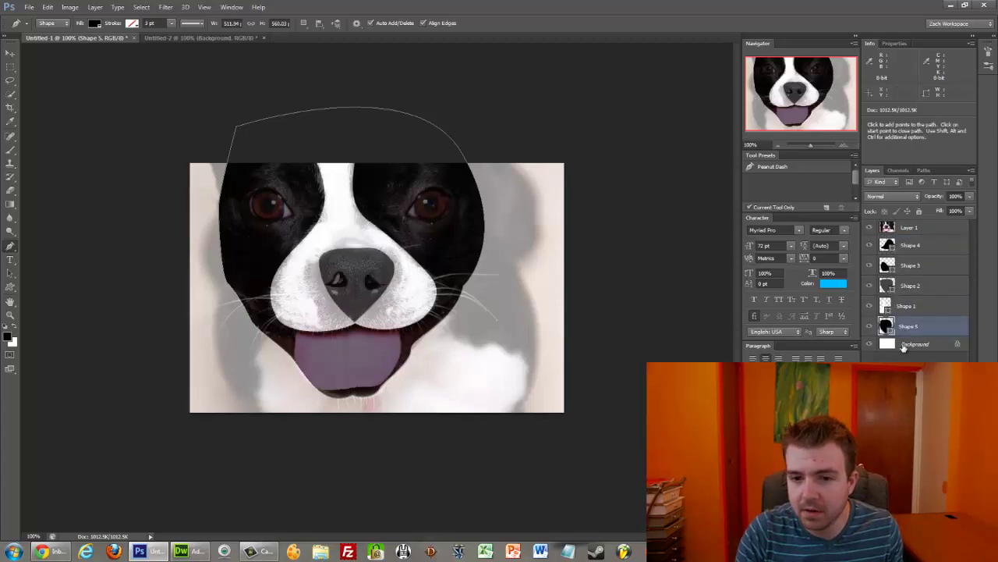
{"action": "left_click", "coordinate": [916, 355]}
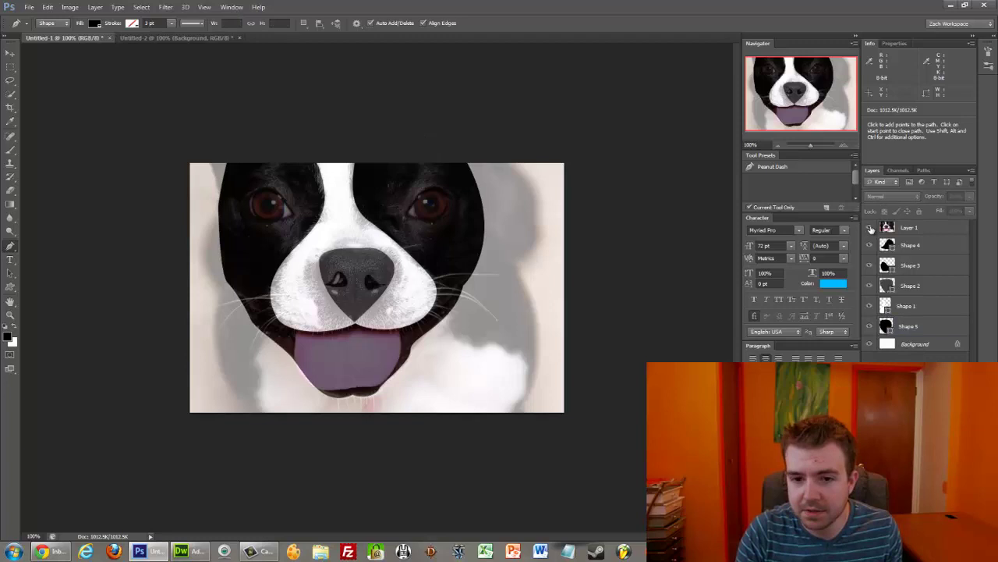
{"action": "left_click", "coordinate": [870, 227]}
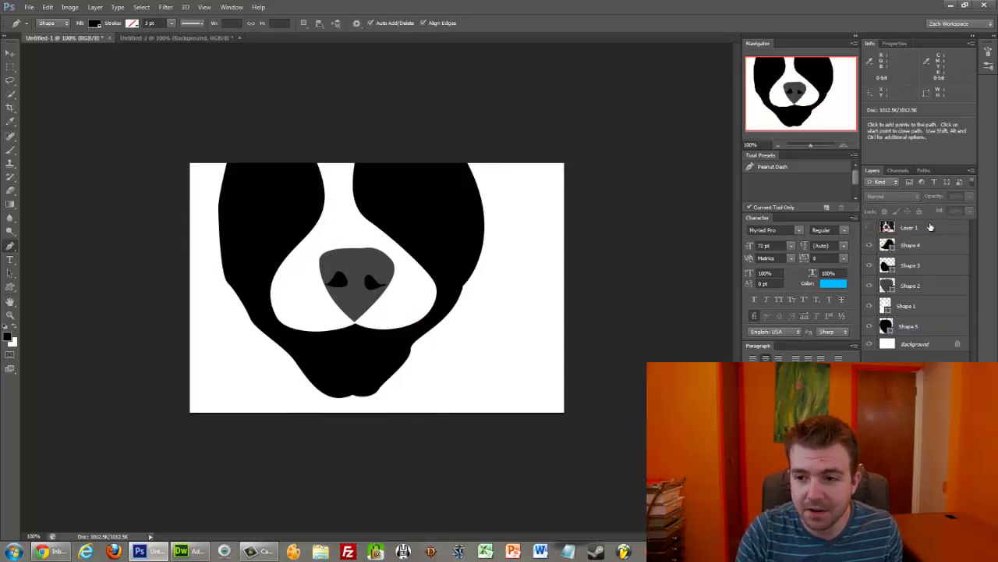
{"action": "left_click", "coordinate": [870, 227]}
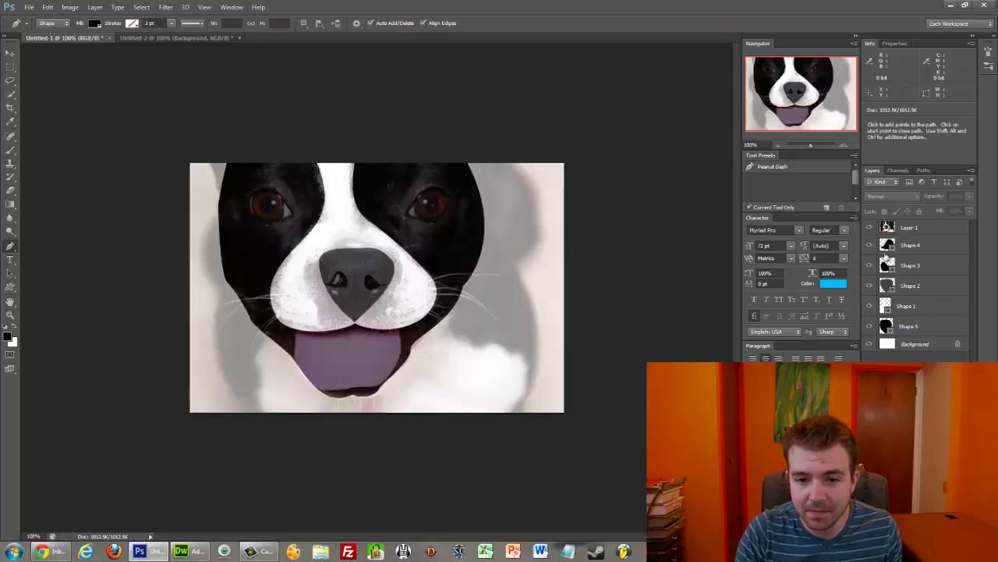
Trace the tongue as a new closed curved shape directly above the head shape layer, extending its upper edge behind the white muzzle
{"action": "left_click", "coordinate": [915, 327]}
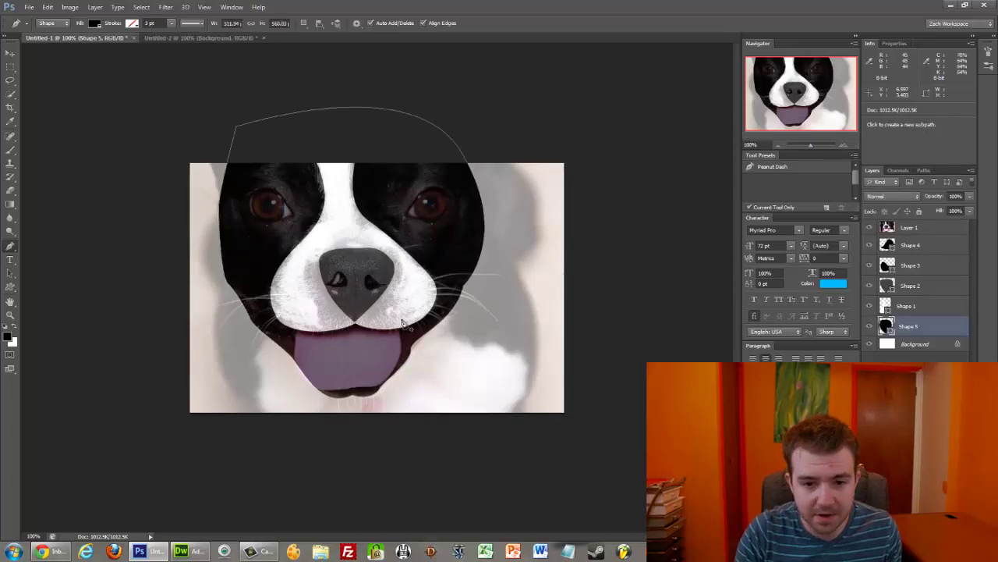
{"action": "left_click", "coordinate": [302, 306]}
{"action": "left_click", "coordinate": [295, 356]}
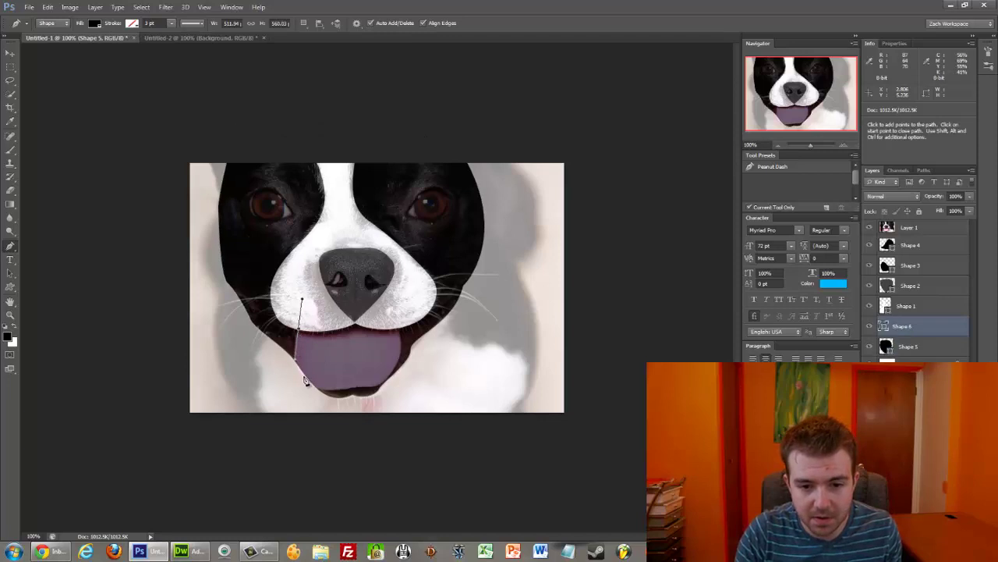
{"action": "left_click_drag", "start_coordinate": [316, 388], "coordinate": [337, 393]}
{"action": "left_click", "coordinate": [338, 393]}
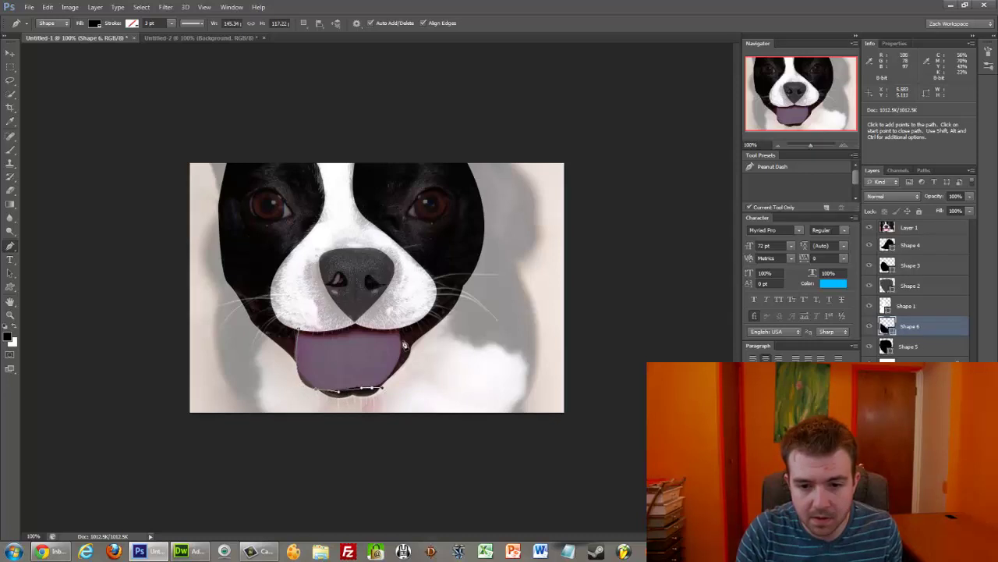
{"action": "left_click_drag", "start_coordinate": [398, 327], "coordinate": [388, 304]}
{"action": "left_click", "coordinate": [303, 333]}
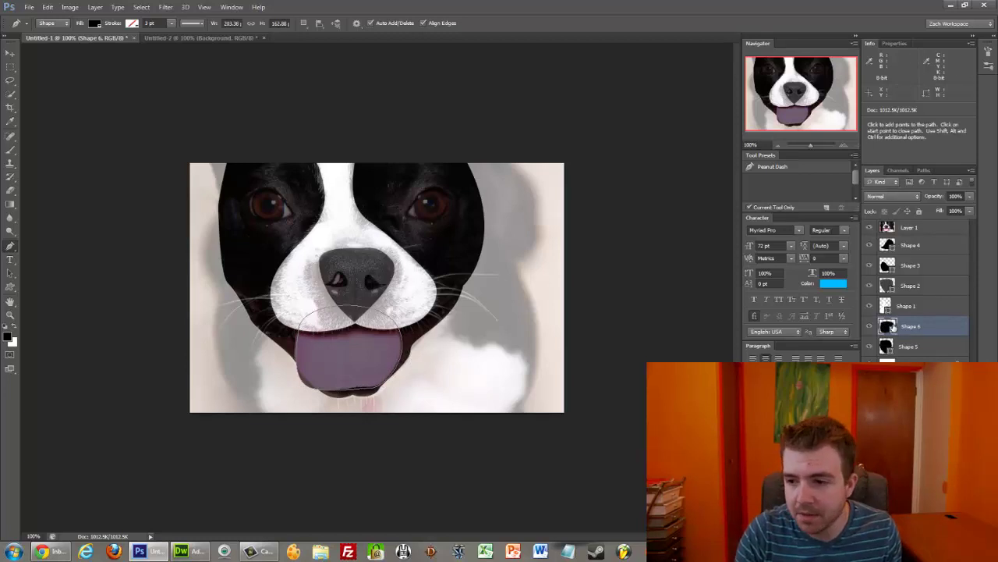
Change the tongue shape's fill colour to magenta d139d1
{"action": "double_click", "coordinate": [892, 328]}
{"action": "left_click", "coordinate": [667, 79]}
{"action": "left_click", "coordinate": [545, 99]}
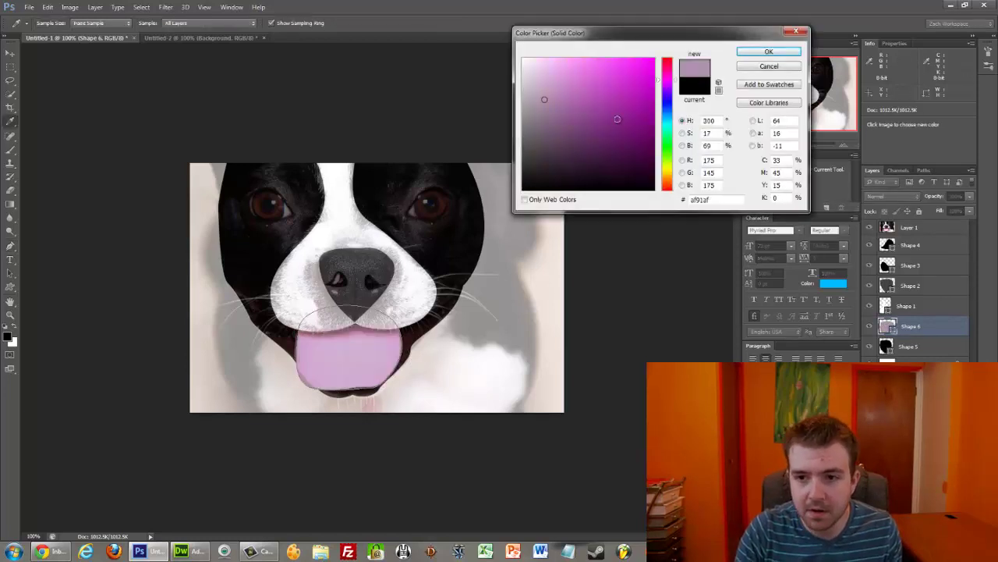
{"action": "left_click", "coordinate": [615, 86]}
{"action": "left_click", "coordinate": [769, 52]}
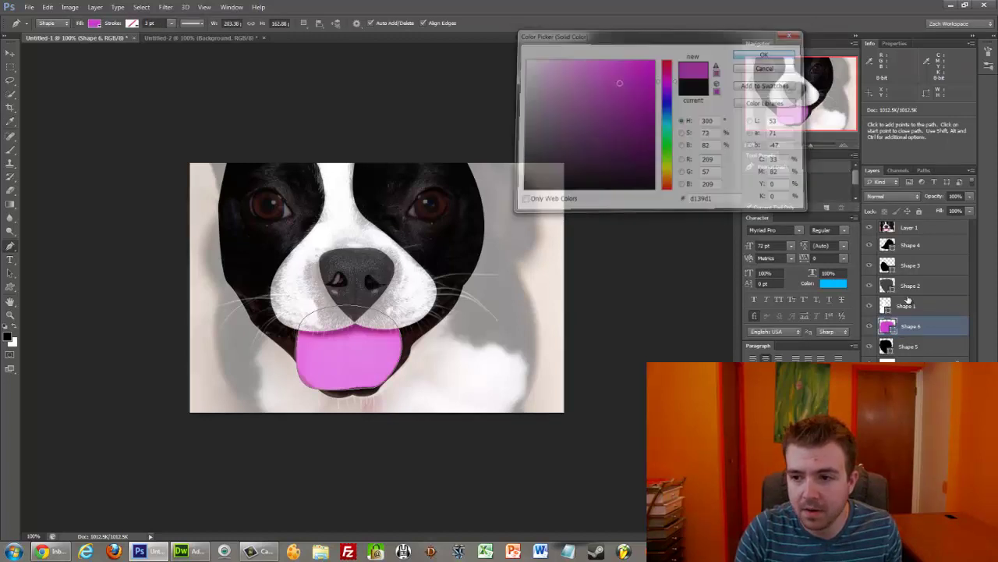
Hide the photo layer to examine the vector face with its tongue, and show the photo again
{"action": "left_click", "coordinate": [869, 228]}
{"action": "left_click", "coordinate": [933, 289]}
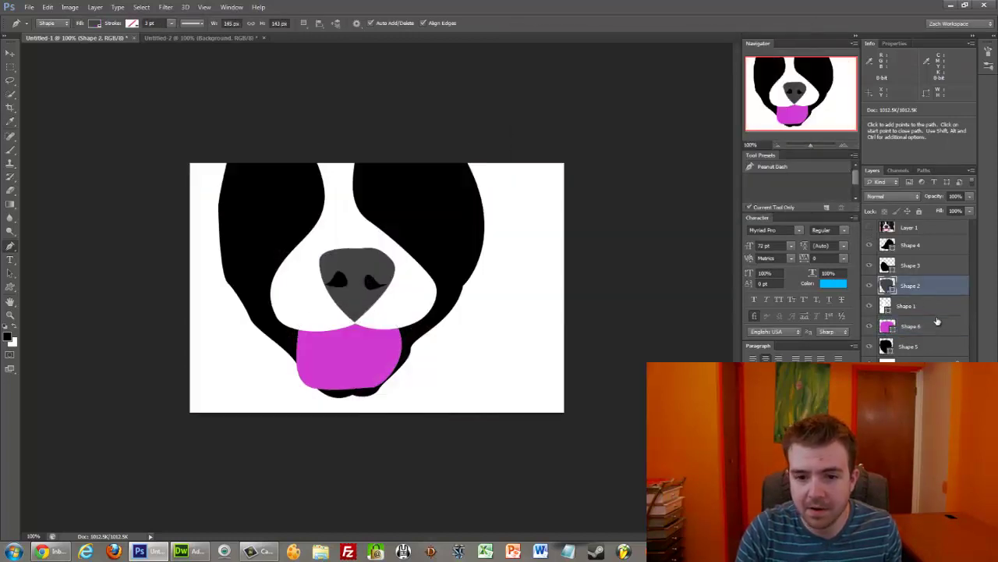
{"action": "left_click", "coordinate": [925, 366]}
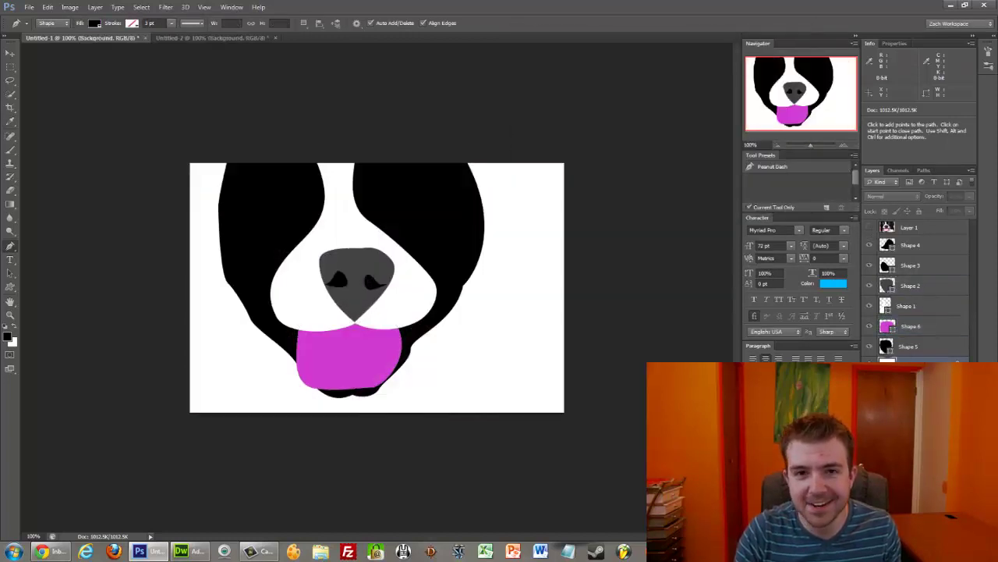
{"action": "left_click", "coordinate": [905, 332]}
{"action": "left_click", "coordinate": [871, 227]}
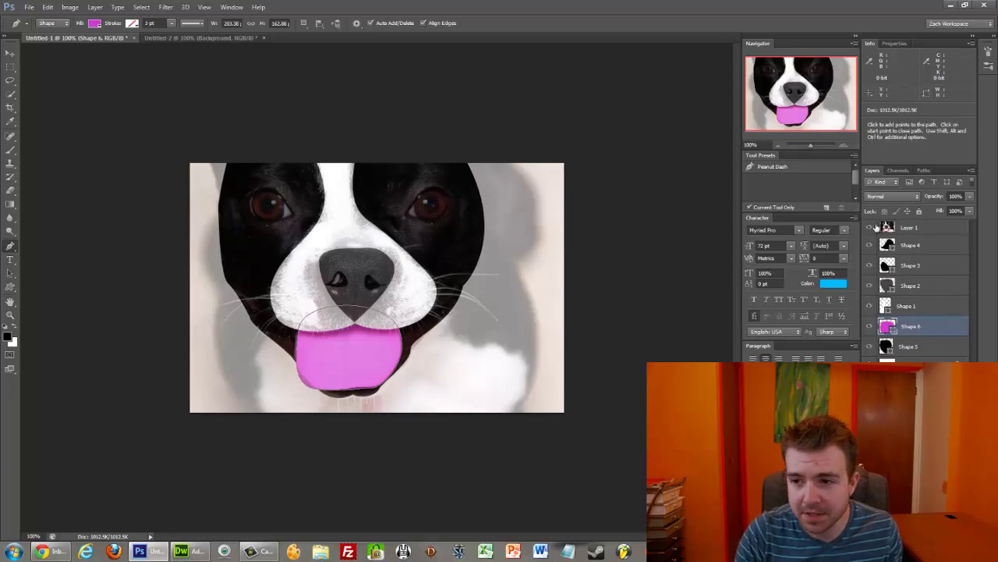
{"action": "left_click", "coordinate": [872, 227]}
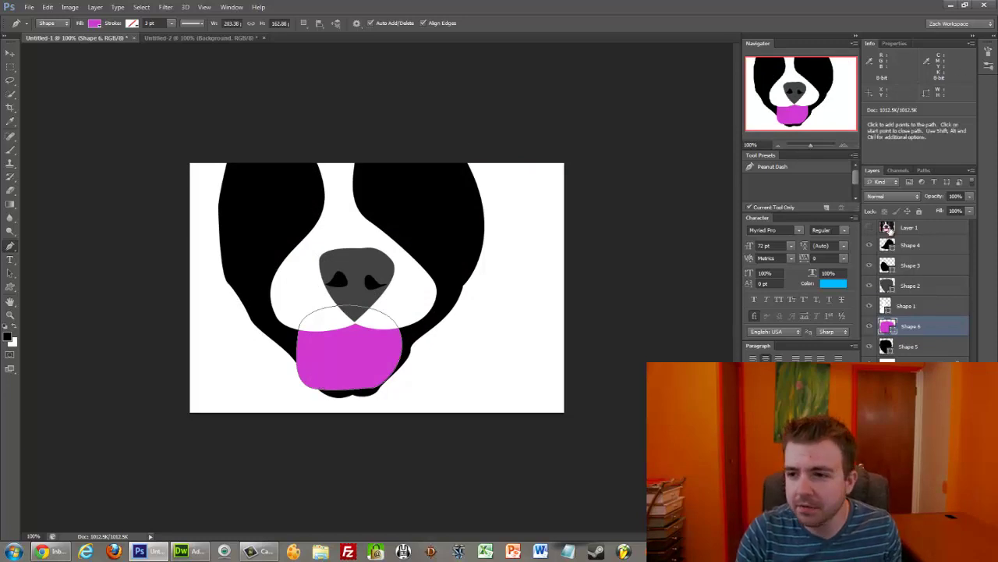
{"action": "left_click", "coordinate": [869, 227]}
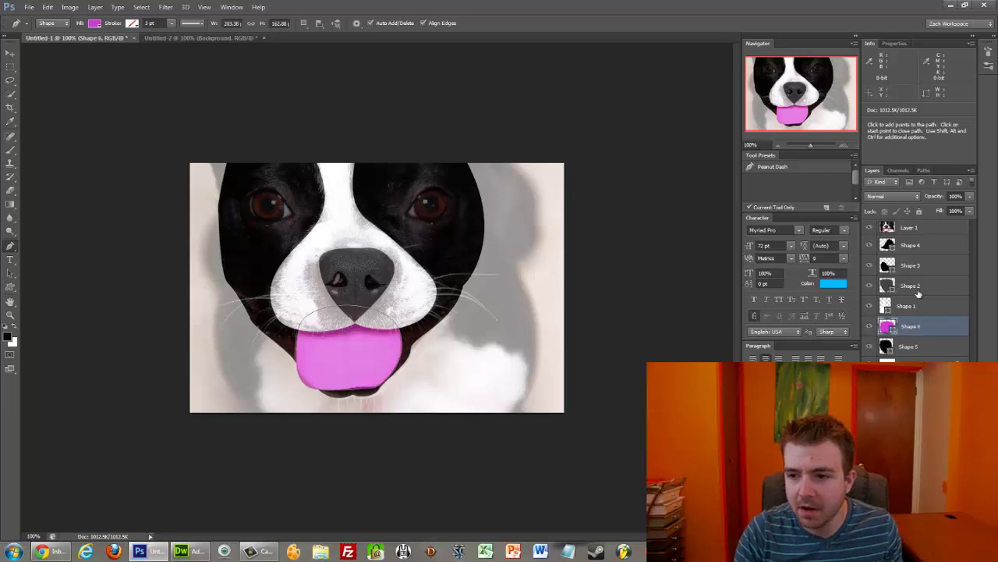
Trace the outline of the eye on the photo's right side as a new closed curved shape above the Shape 4 layer
{"action": "left_click", "coordinate": [910, 248]}
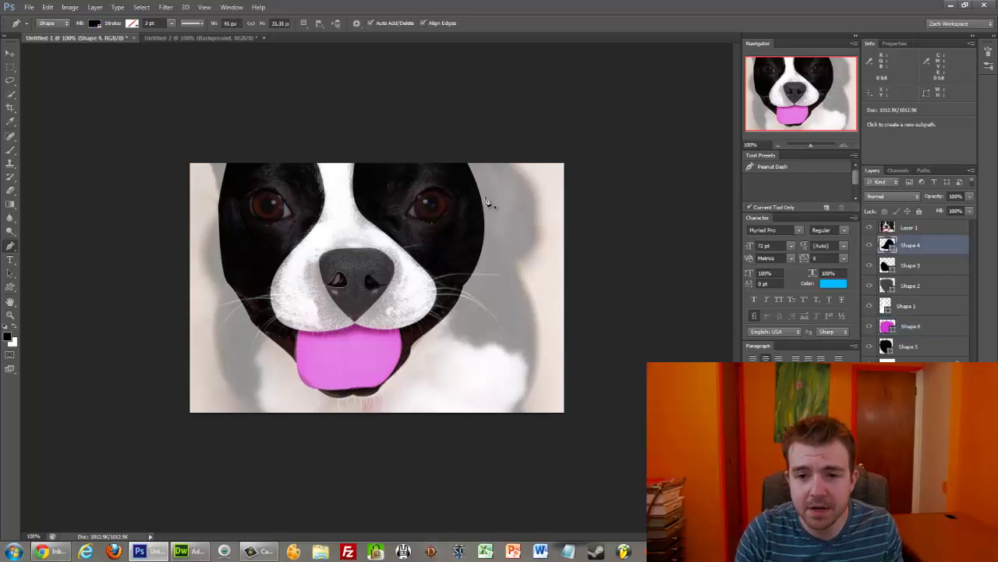
{"action": "left_click_drag", "start_coordinate": [416, 201], "coordinate": [475, 221]}
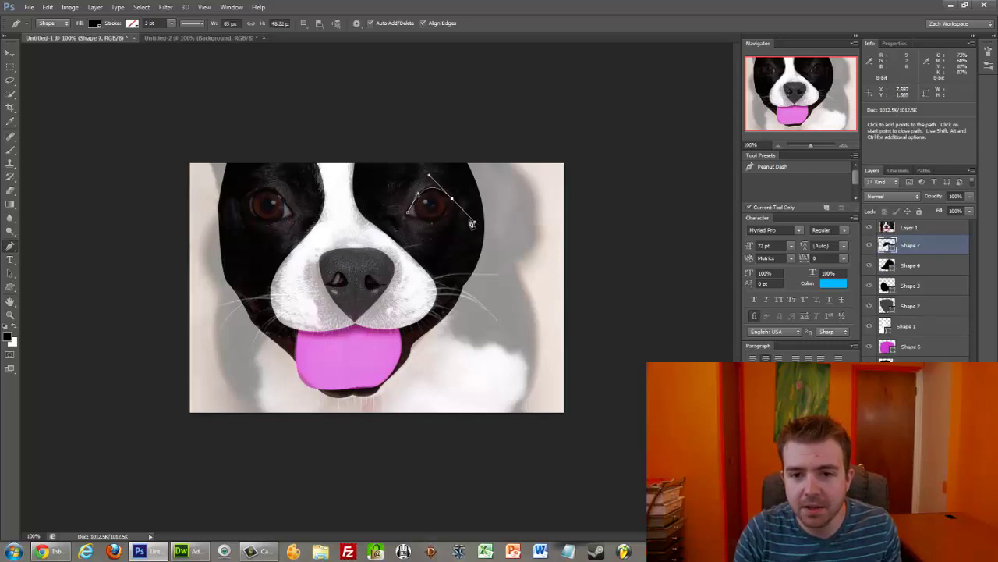
{"action": "left_click", "coordinate": [452, 203], "text": "alt"}
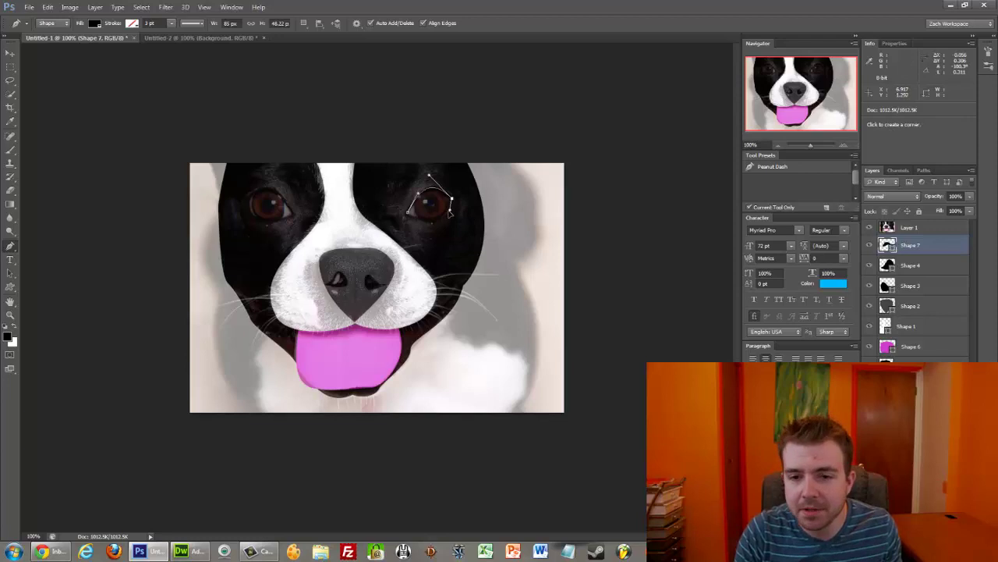
{"action": "left_click_drag", "start_coordinate": [422, 223], "coordinate": [394, 208]}
{"action": "key", "text": "ctrl+z"}
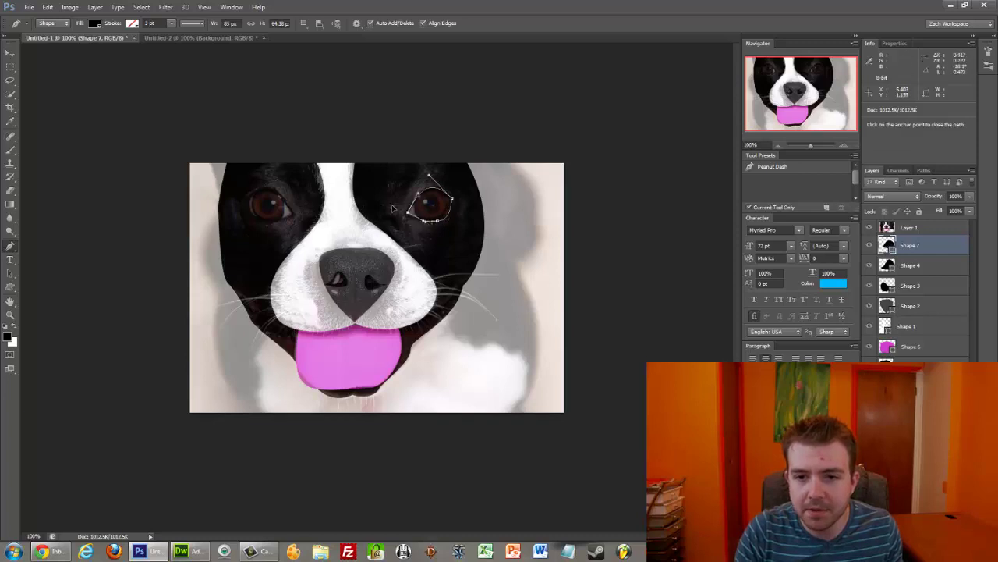
{"action": "left_click", "coordinate": [407, 211]}
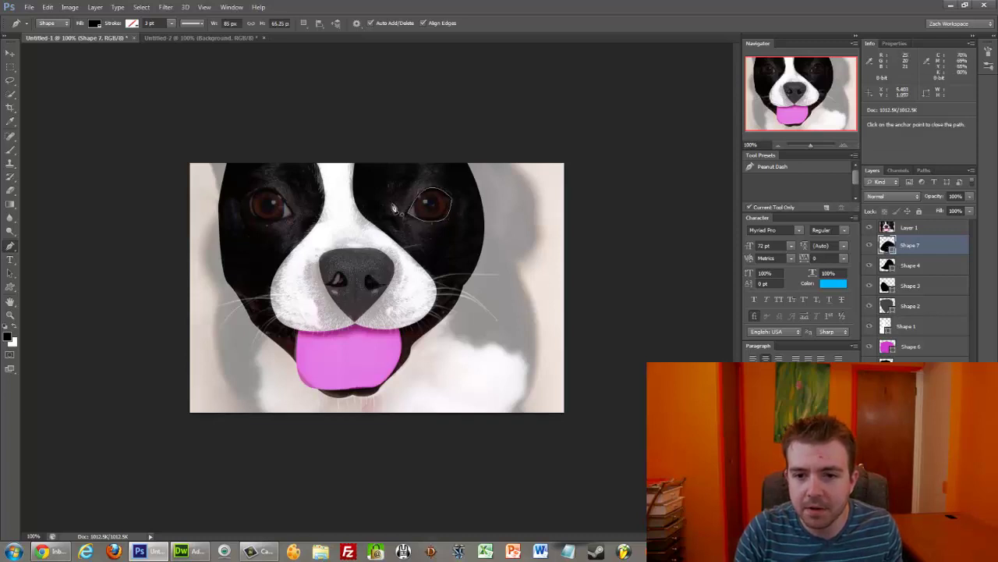
Change the fill colour of the traced eye outline to white ffffff
{"action": "double_click", "coordinate": [887, 246]}
{"action": "left_click_drag", "start_coordinate": [592, 147], "coordinate": [528, 25]}
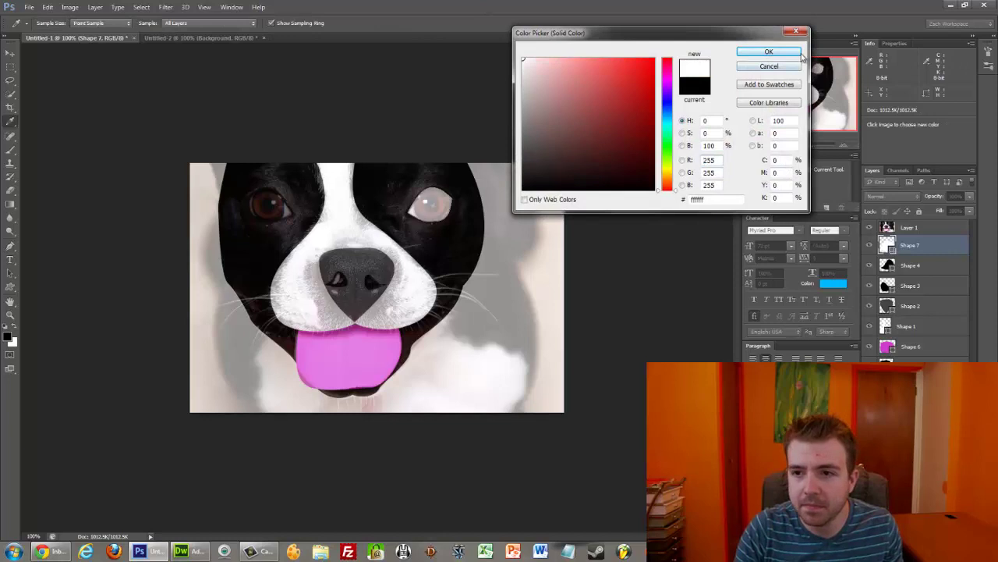
{"action": "left_click", "coordinate": [770, 51]}
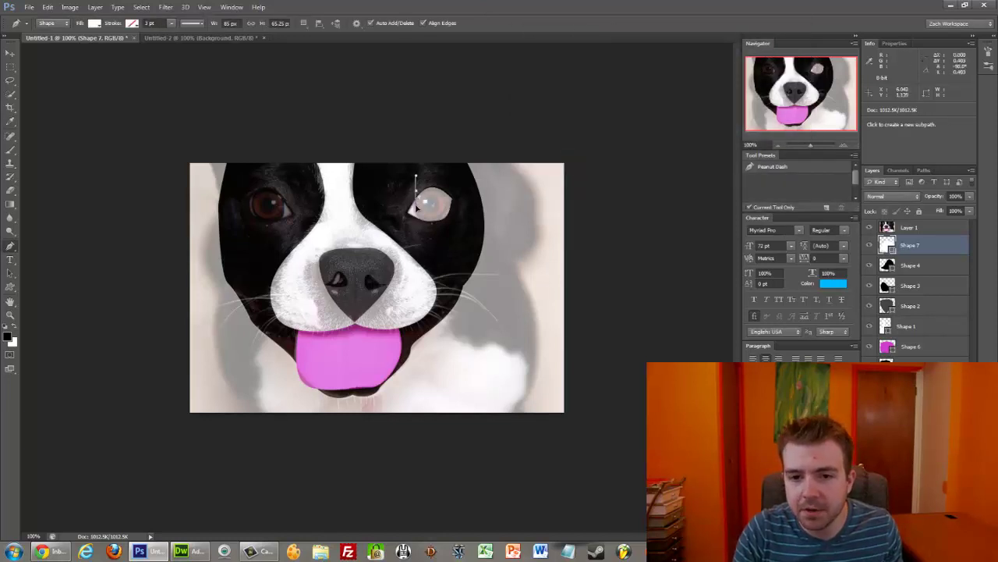
Trace the iris of the eye on the photo's right side as a separate closed shape above the white eye shape
{"action": "left_click", "coordinate": [416, 190]}
{"action": "left_click", "coordinate": [429, 228]}
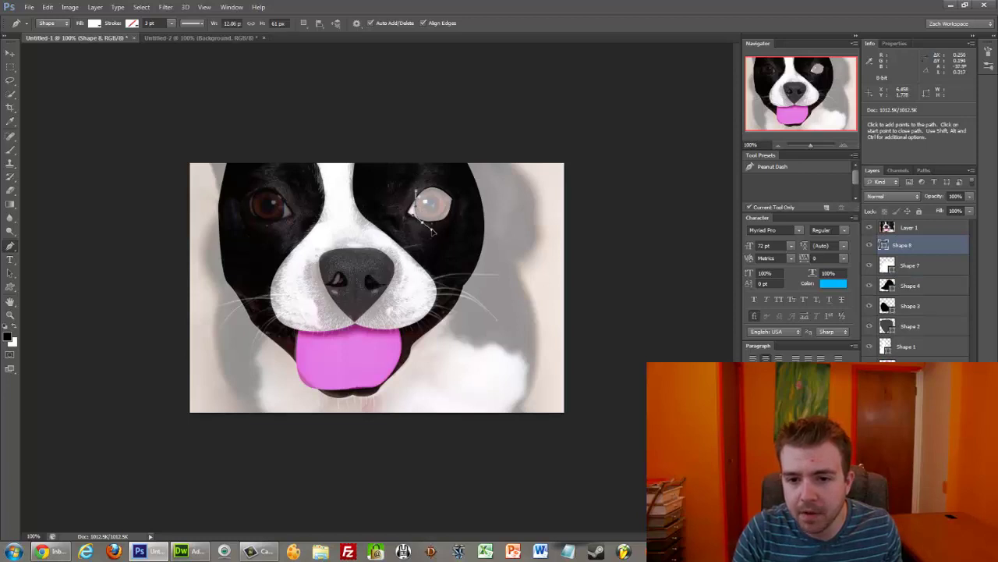
{"action": "left_click_drag", "start_coordinate": [434, 231], "coordinate": [434, 230]}
{"action": "left_click_drag", "start_coordinate": [447, 184], "coordinate": [417, 193]}
{"action": "key", "text": "ctrl+z"}
{"action": "left_click", "coordinate": [418, 195]}
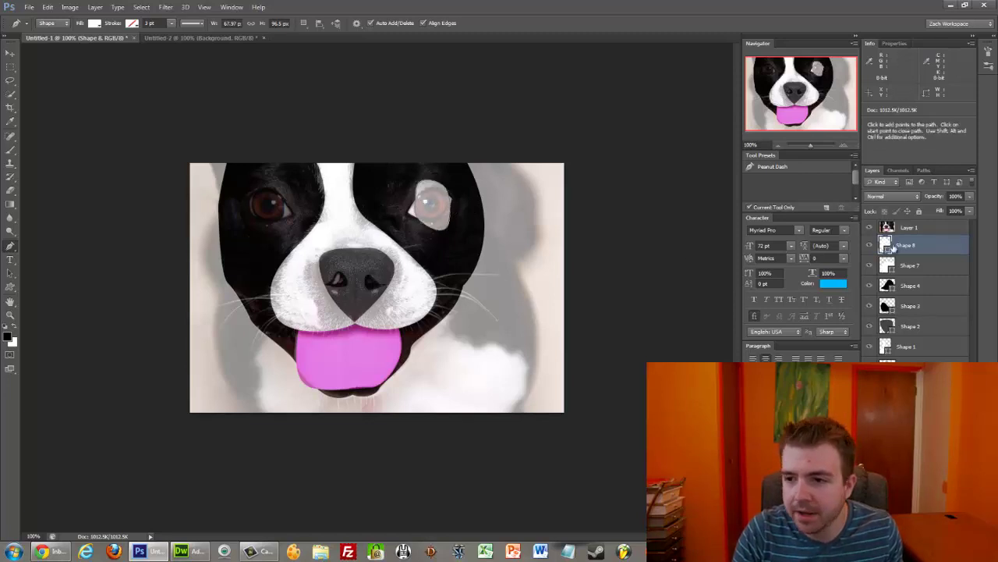
Hide the photo layer to compare the iris and eye shapes and inspect the iris fill colour, and show the photo again
{"action": "left_click", "coordinate": [872, 227]}
{"action": "left_click", "coordinate": [906, 265]}
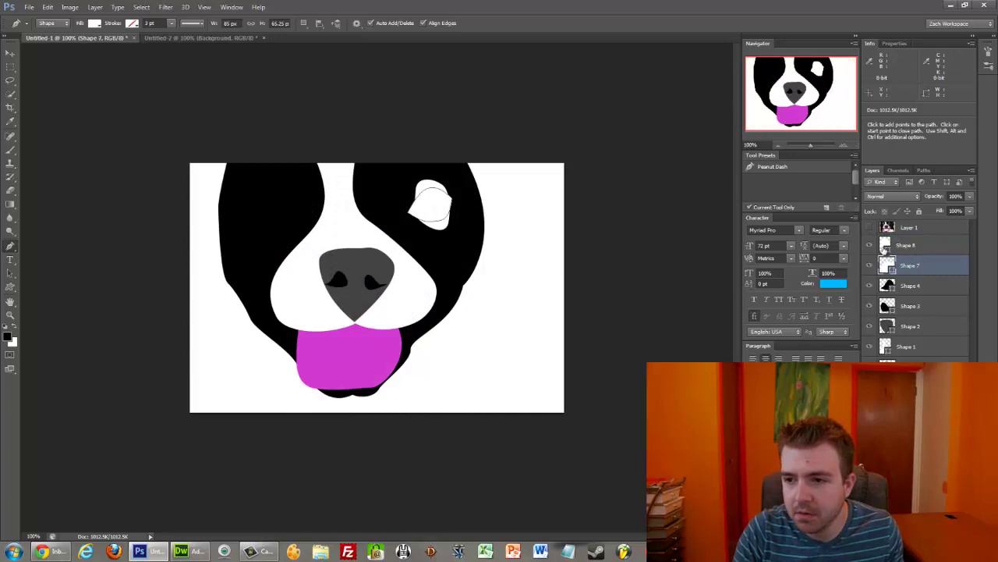
{"action": "double_click", "coordinate": [886, 246]}
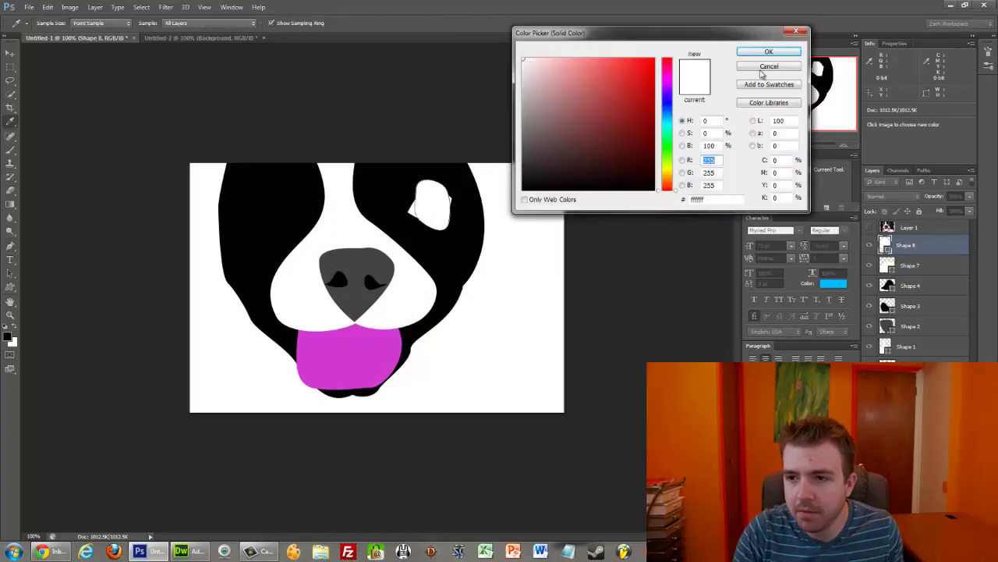
{"action": "left_click", "coordinate": [763, 71]}
{"action": "left_click", "coordinate": [869, 227]}
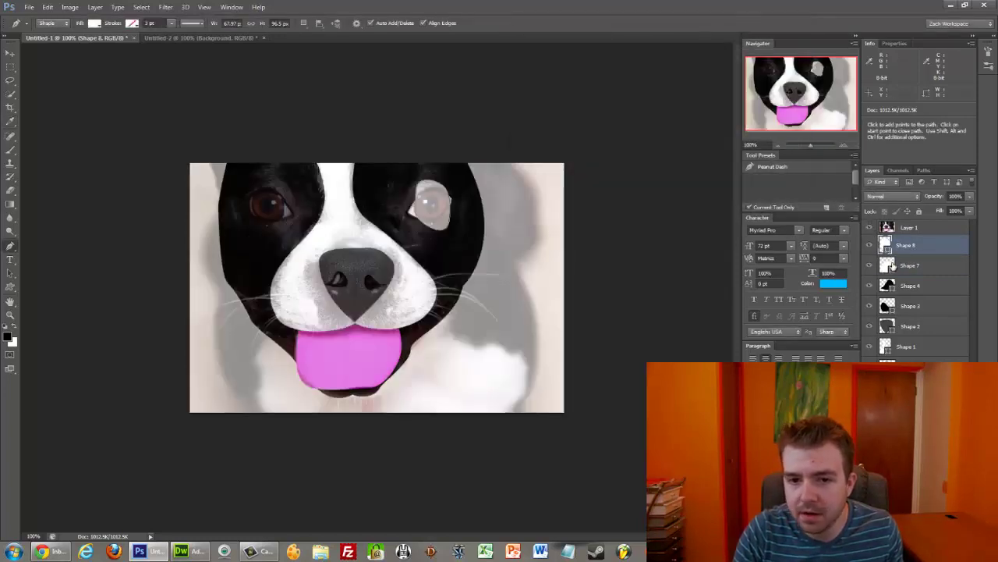
Change the fill of the traced iris shape to the dark brown 37140f sampled from the other eye in the photo
{"action": "double_click", "coordinate": [886, 245]}
{"action": "left_click", "coordinate": [268, 205]}
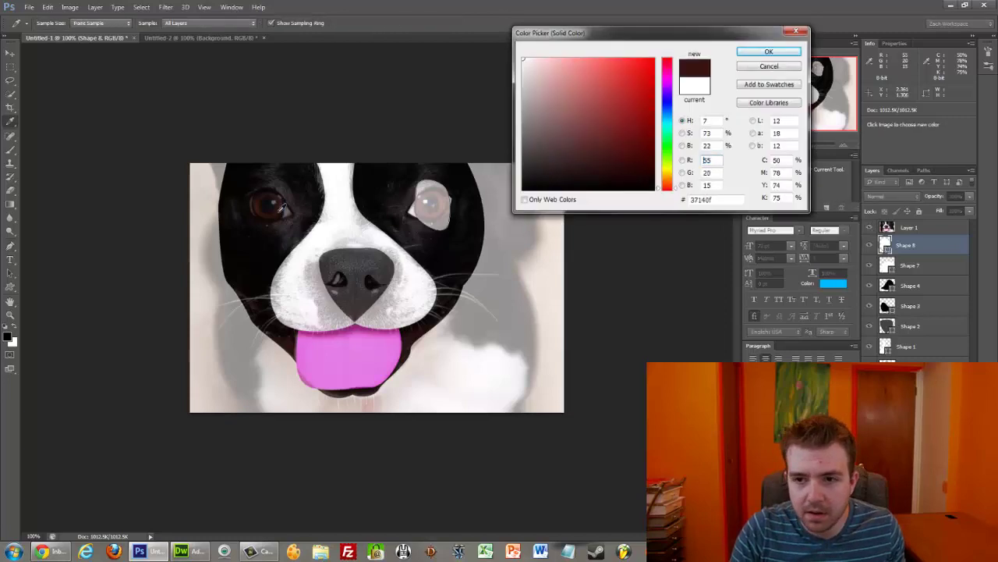
{"action": "left_click", "coordinate": [769, 51]}
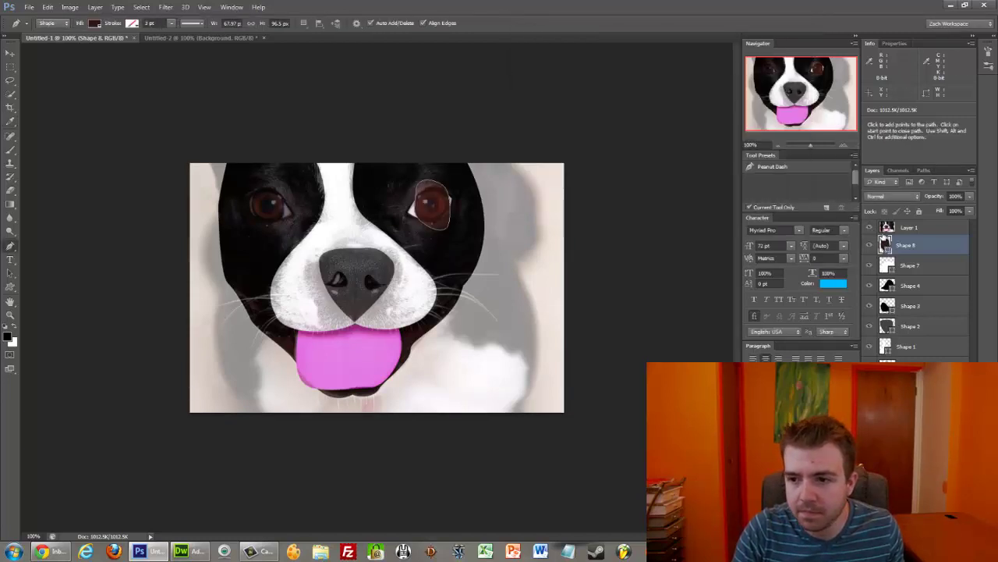
Hide the photo layer and set the Shape 8 iris fill to the warmer brown 5c2808
{"action": "left_click", "coordinate": [870, 227]}
{"action": "left_click", "coordinate": [934, 265]}
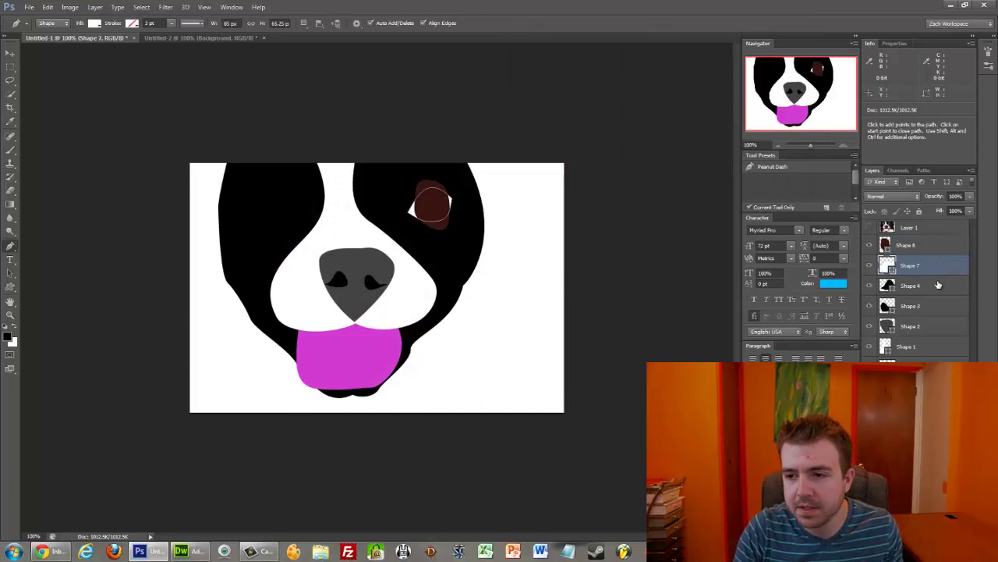
{"action": "left_click", "coordinate": [938, 285]}
{"action": "double_click", "coordinate": [886, 244]}
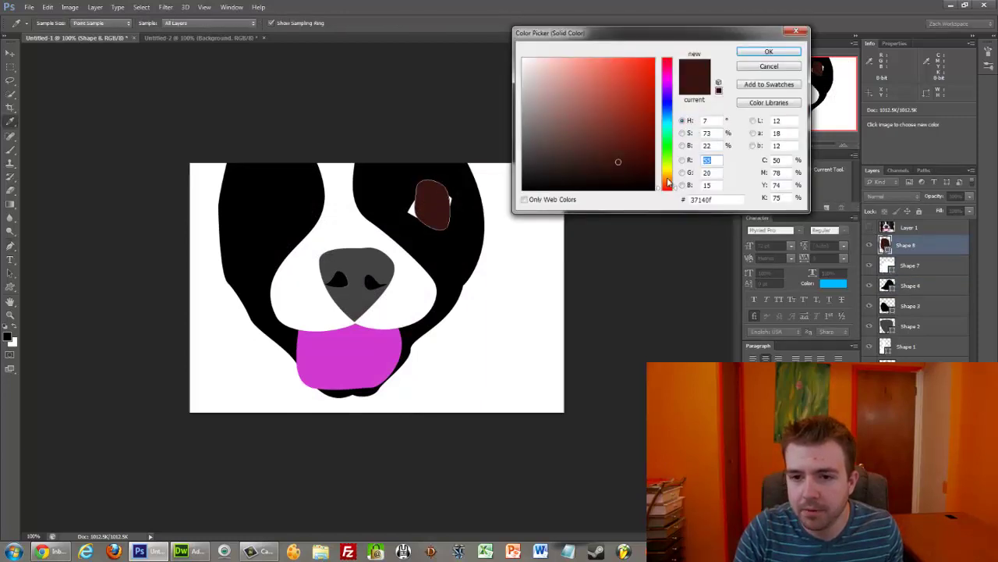
{"action": "left_click", "coordinate": [669, 182]}
{"action": "key", "text": "BackSpace"}
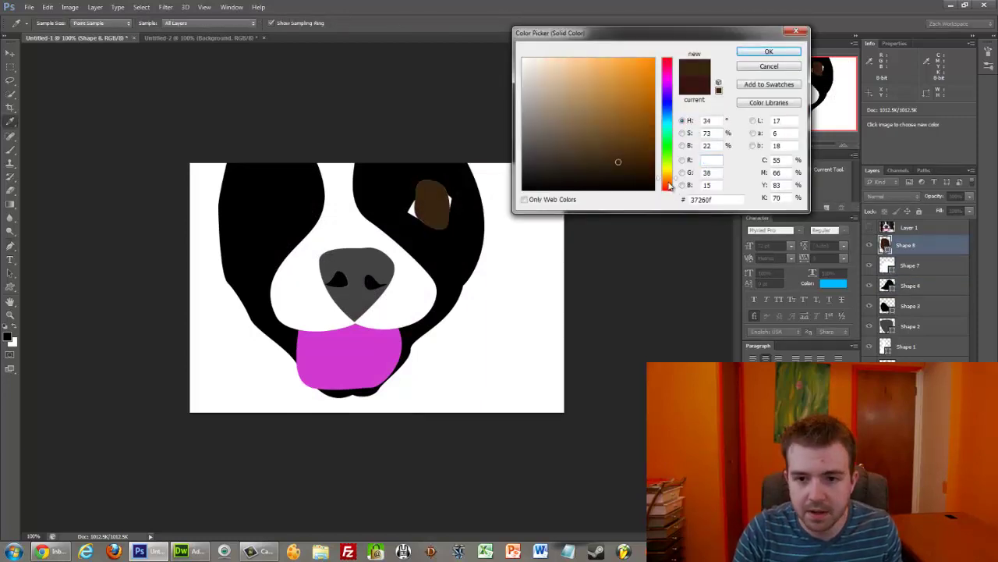
{"action": "left_click", "coordinate": [665, 185]}
{"action": "left_click", "coordinate": [482, 211]}
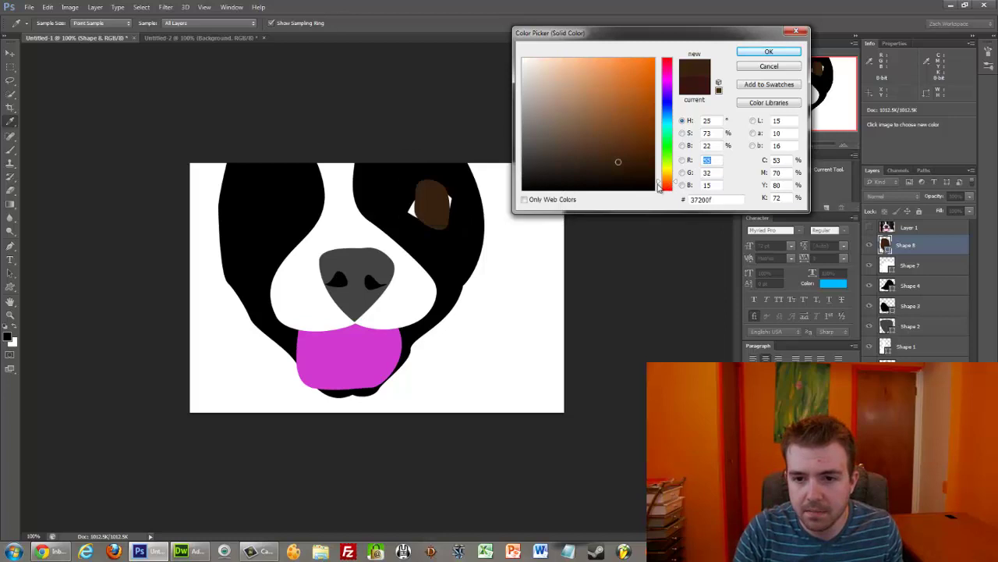
{"action": "left_click", "coordinate": [642, 141]}
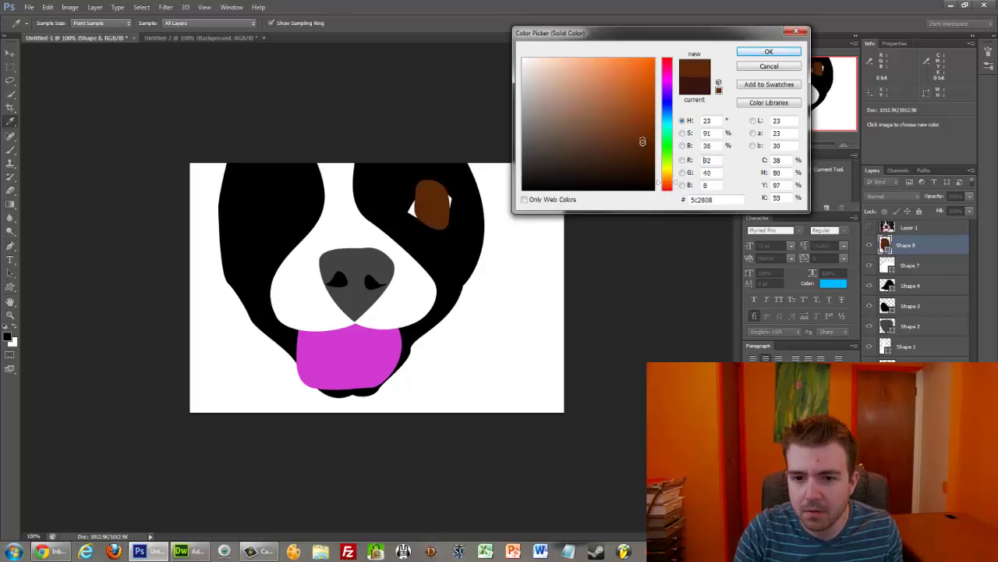
{"action": "left_click", "coordinate": [769, 52]}
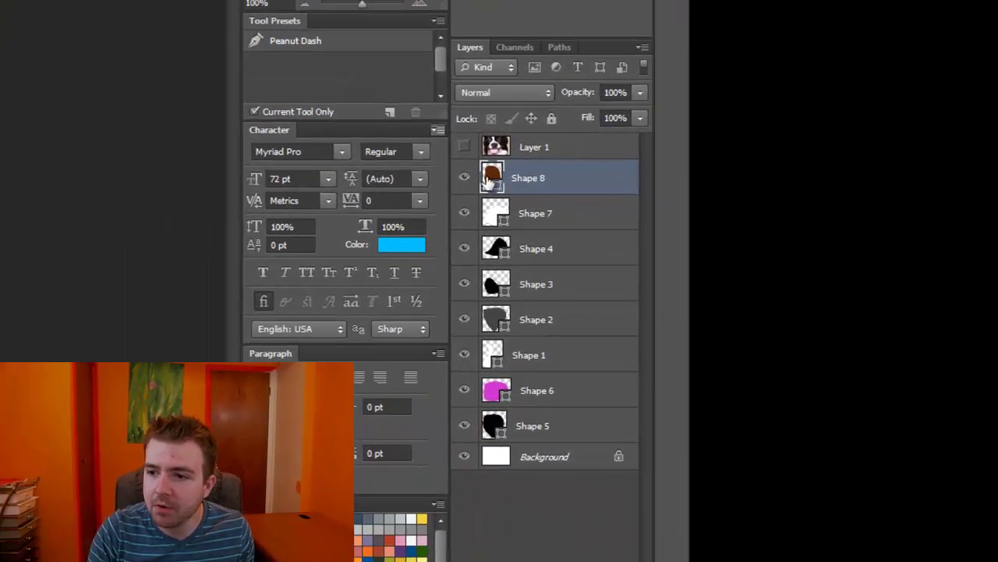
Clip the Shape 8 iris to the white Shape 7 eye outline with a clipping mask, and show the photo layer again
{"action": "mouse_move", "coordinate": [516, 184]}
{"action": "left_mouse_down"}
{"action": "mouse_move", "coordinate": [517, 205]}
{"action": "mouse_move", "coordinate": [530, 190]}
{"action": "left_mouse_up"}
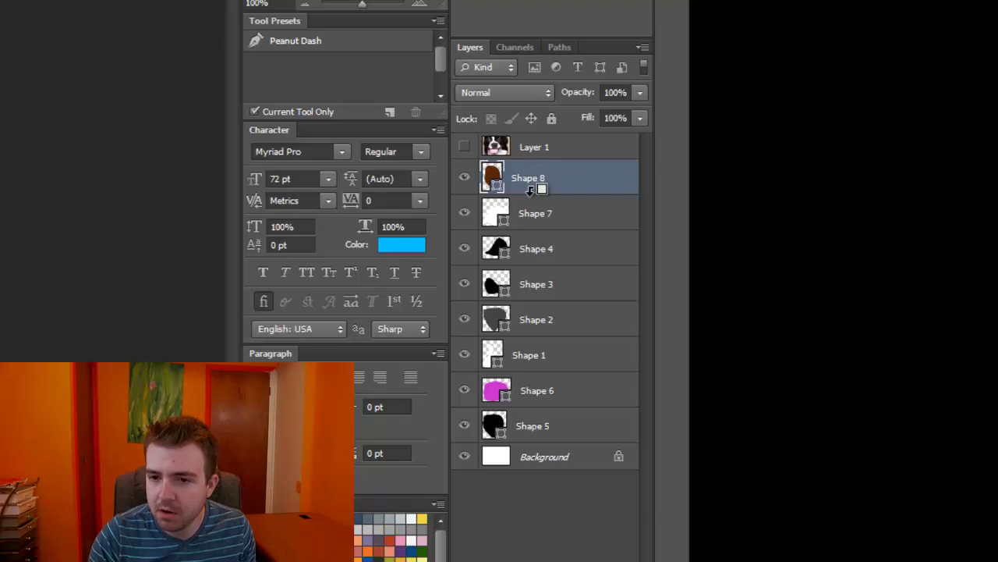
{"action": "left_click", "coordinate": [530, 190], "text": "alt"}
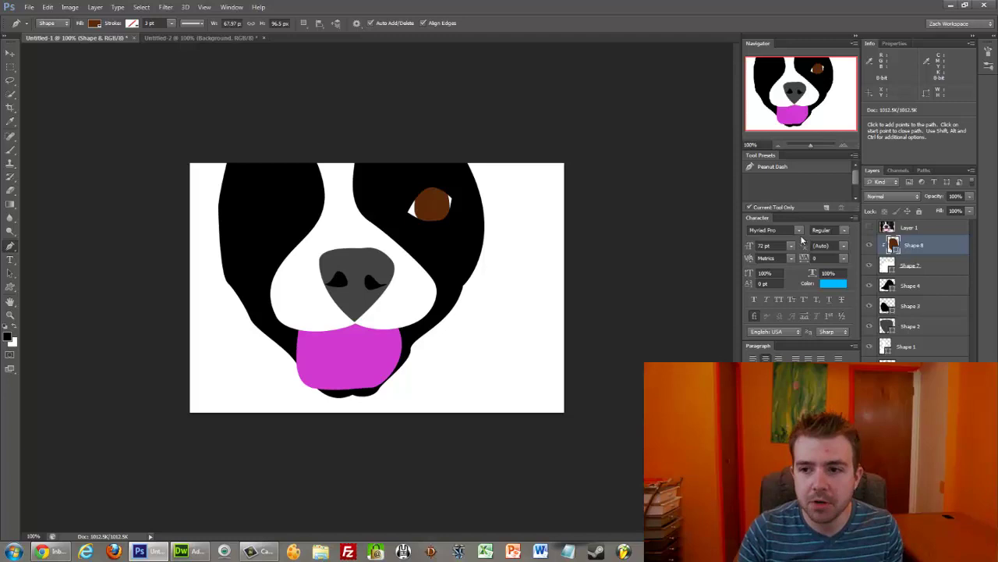
{"action": "left_click", "coordinate": [870, 227]}
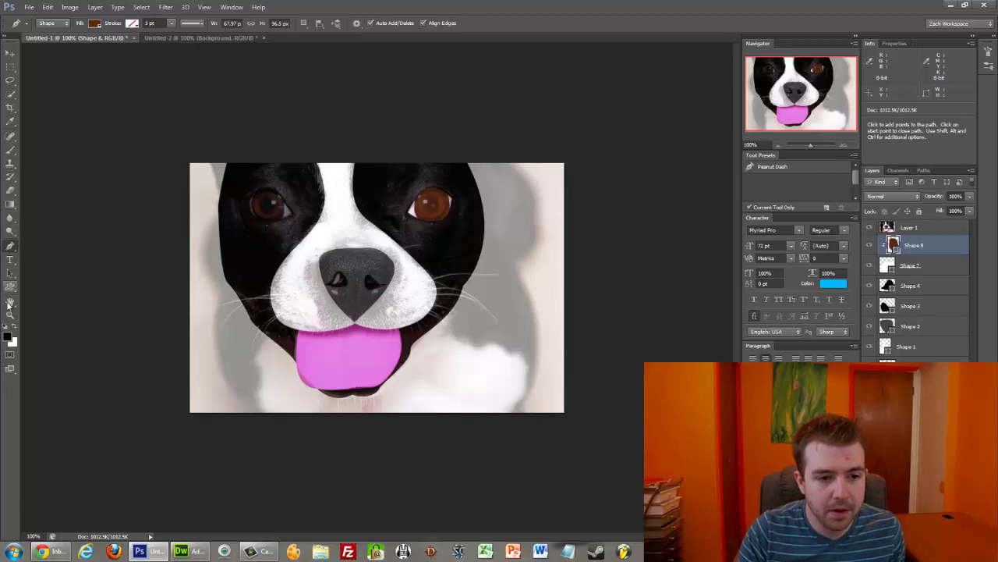
Draw a circular pupil about 22 px wide with the Ellipse tool at the centre of the brown iris
{"action": "left_click", "coordinate": [11, 286]}
{"action": "left_click", "coordinate": [43, 295]}
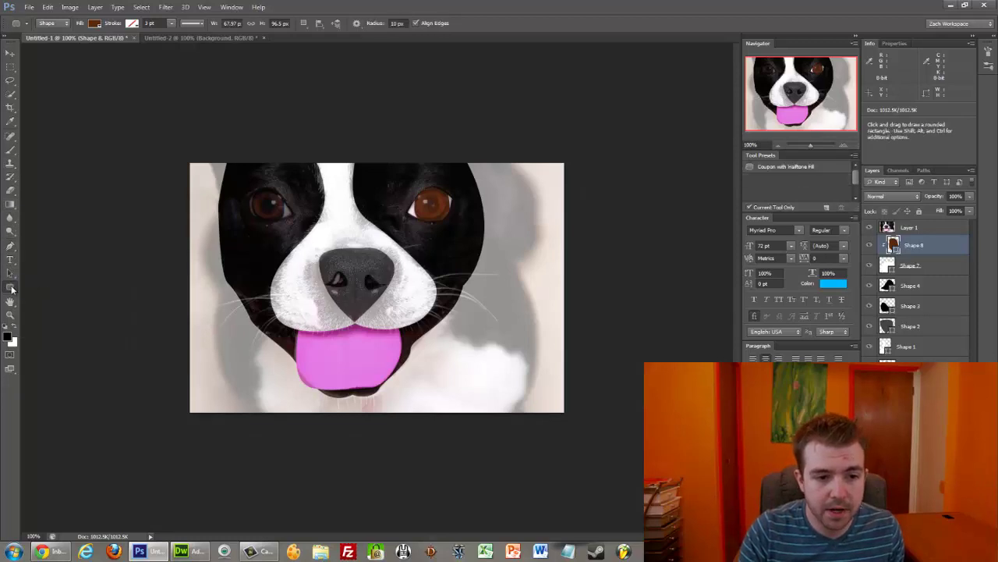
{"action": "left_click", "coordinate": [12, 287]}
{"action": "left_click", "coordinate": [41, 306]}
{"action": "left_click_drag", "start_coordinate": [422, 195], "coordinate": [434, 205]}
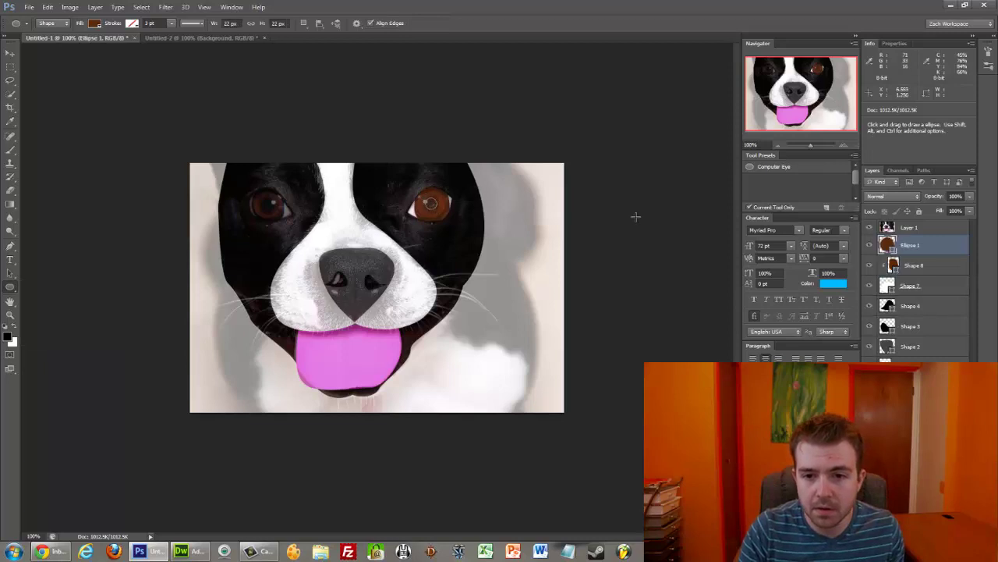
Set the pupil's fill colour to black 000000
{"action": "double_click", "coordinate": [888, 245]}
{"action": "left_click", "coordinate": [473, 230]}
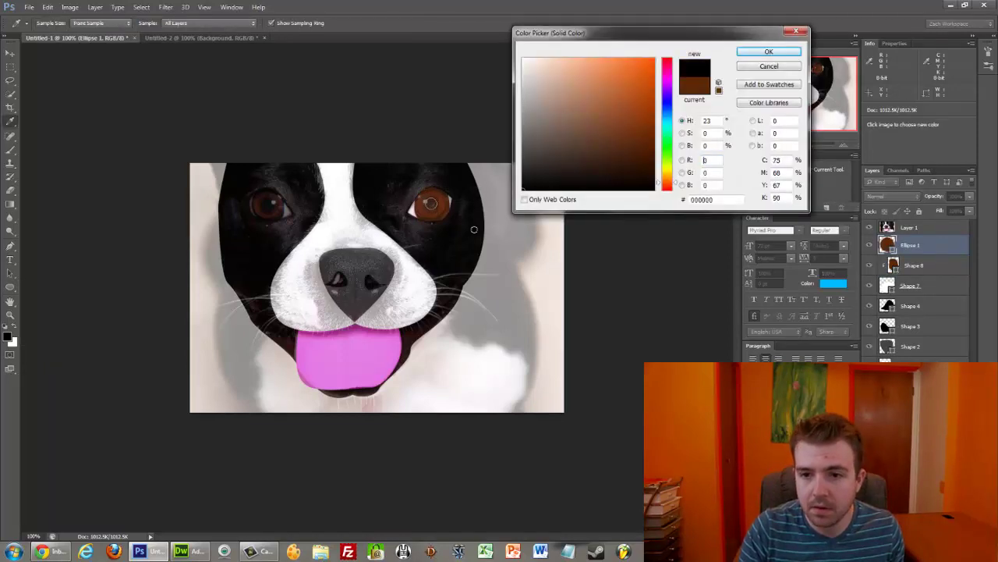
{"action": "left_click", "coordinate": [767, 52]}
Draw a circular highlight about 7 px wide on the pupil's upper-left part and fill it with white
{"action": "scroll", "coordinate": [503, 183], "scroll_direction": "up", "scroll_amount": 5}
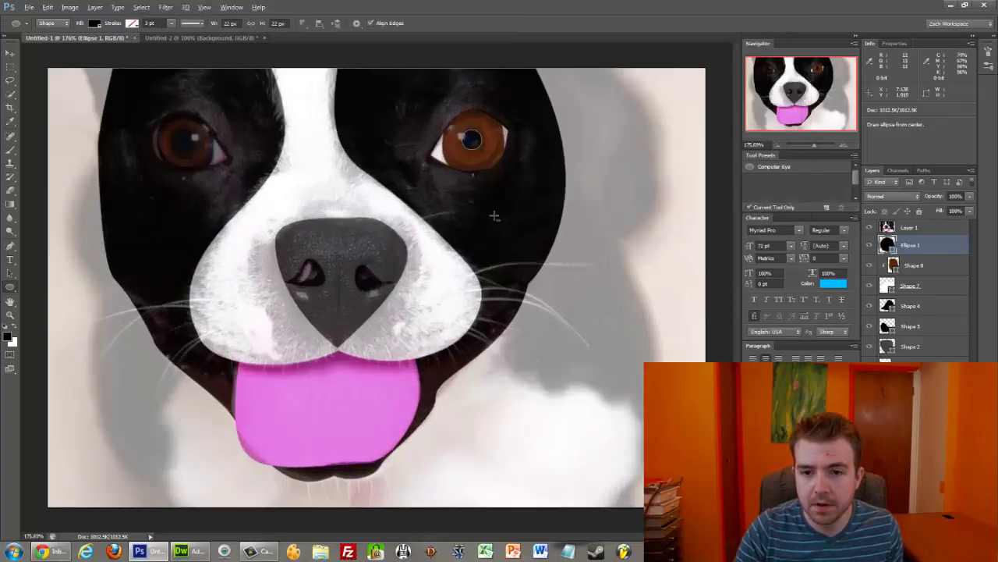
{"action": "scroll", "coordinate": [435, 145], "scroll_direction": "up", "scroll_amount": 2}
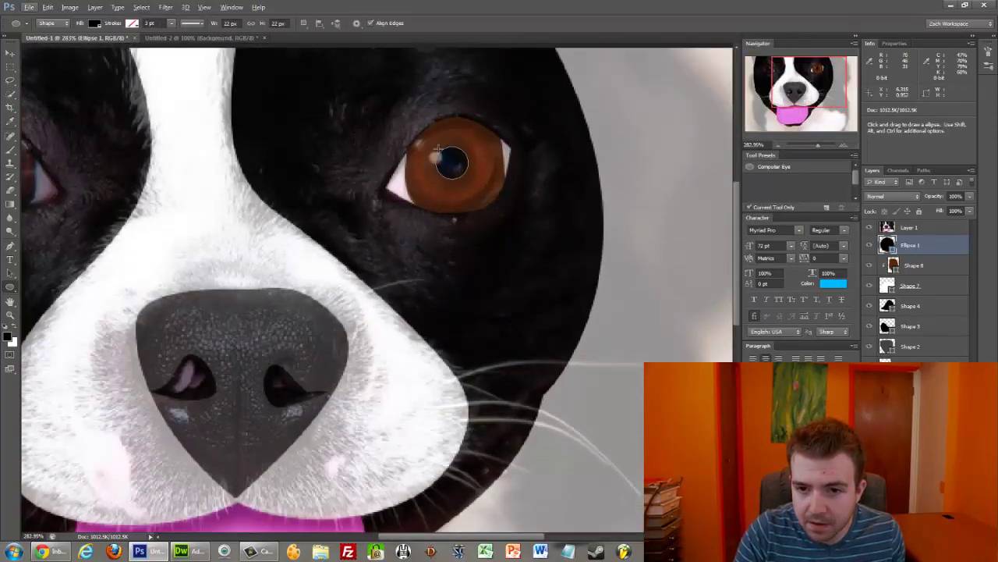
{"action": "left_click_drag", "start_coordinate": [439, 150], "coordinate": [449, 160]}
{"action": "double_click", "coordinate": [890, 245]}
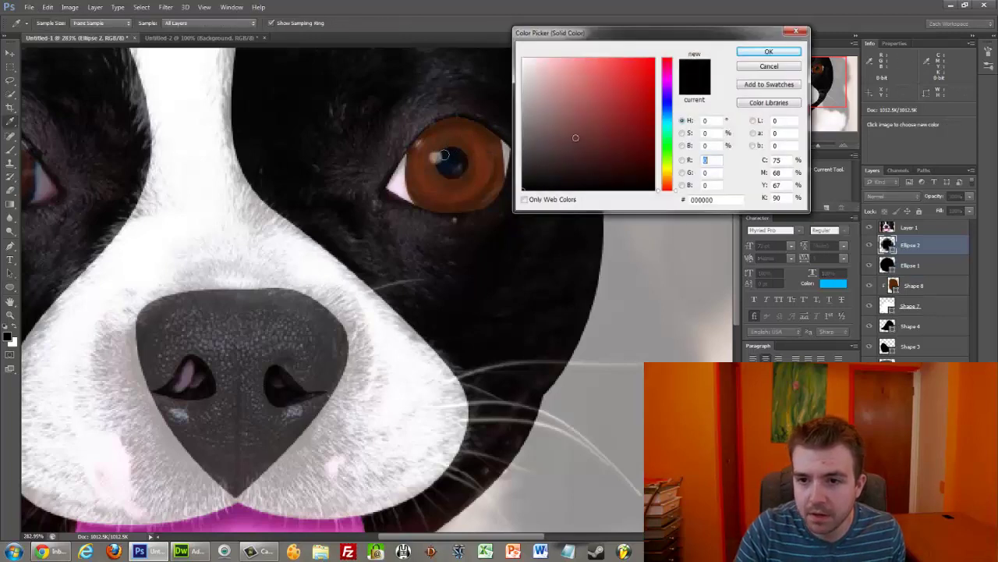
{"action": "left_click_drag", "start_coordinate": [575, 138], "coordinate": [533, 14]}
{"action": "left_click", "coordinate": [778, 51]}
{"action": "key", "text": "Return"}
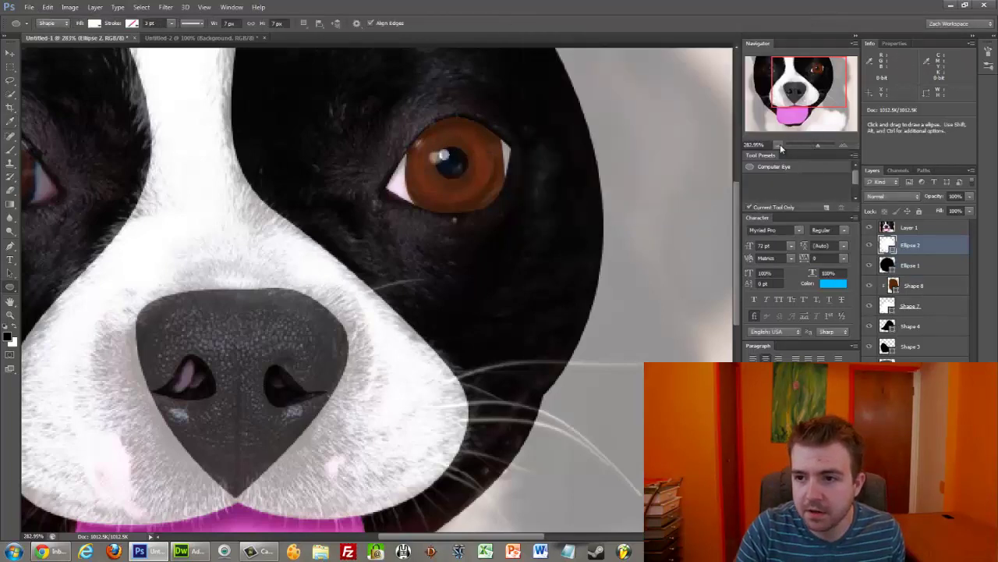
View the document at 100% with the photo layer hidden to check the finished eye against the other shapes
{"action": "left_click", "coordinate": [778, 145]}
{"action": "left_click", "coordinate": [778, 145]}
{"action": "left_click", "coordinate": [778, 145]}
{"action": "key", "text": "ctrl+1"}
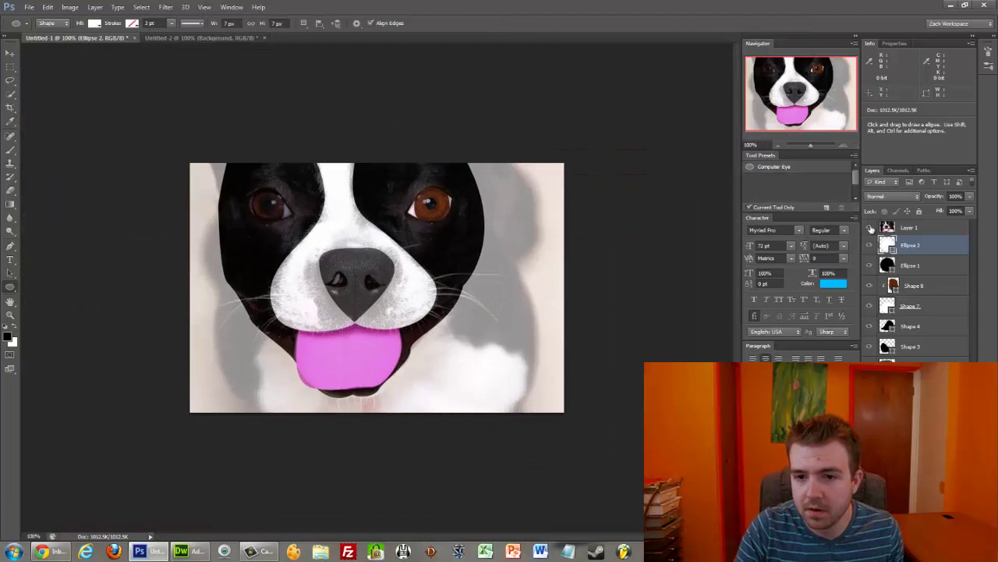
{"action": "left_click", "coordinate": [869, 227]}
{"action": "left_click", "coordinate": [935, 265]}
{"action": "left_click", "coordinate": [942, 345]}
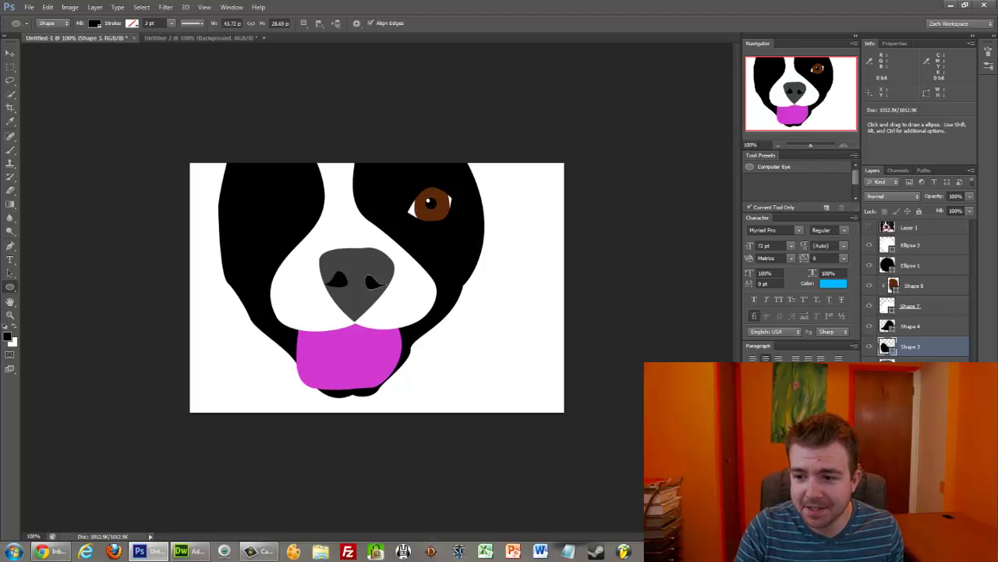
Pick a very dark, near-black fill for the large Shape 5 head shape, and show the photo layer again
{"action": "double_click", "coordinate": [888, 427]}
{"action": "left_click", "coordinate": [526, 170]}
{"action": "left_click", "coordinate": [769, 53]}
{"action": "left_click", "coordinate": [869, 227]}
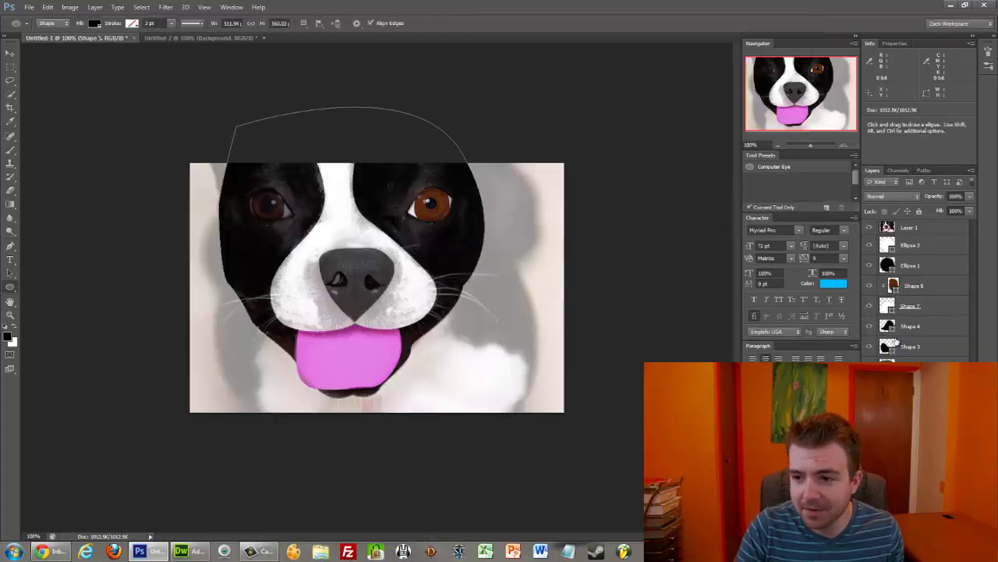
Trace the outline of the eye on the photo's left side with the Pen tool as a new closed shape above Shape 4
{"action": "left_click", "coordinate": [909, 312]}
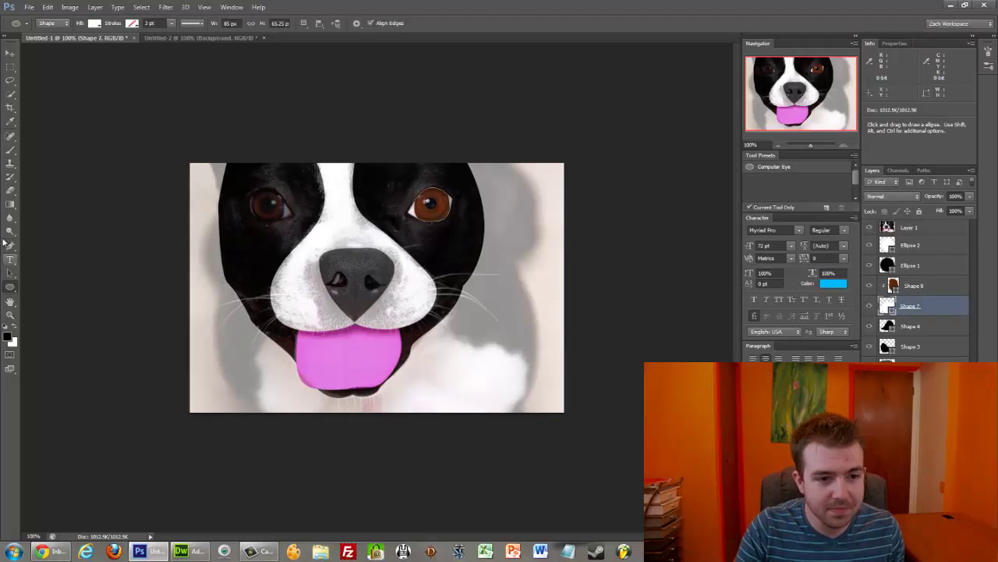
{"action": "left_click", "coordinate": [11, 245]}
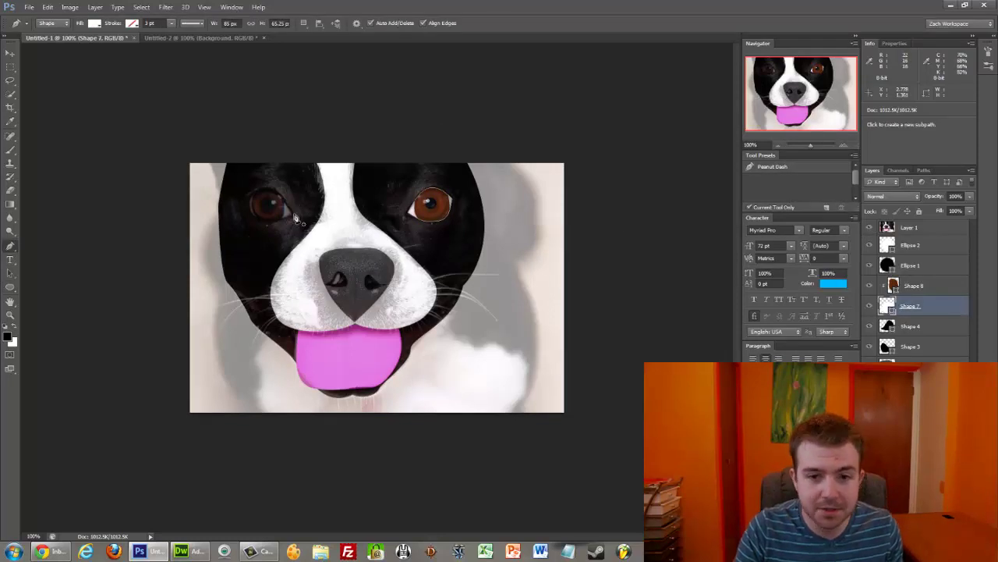
{"action": "left_click", "coordinate": [936, 328]}
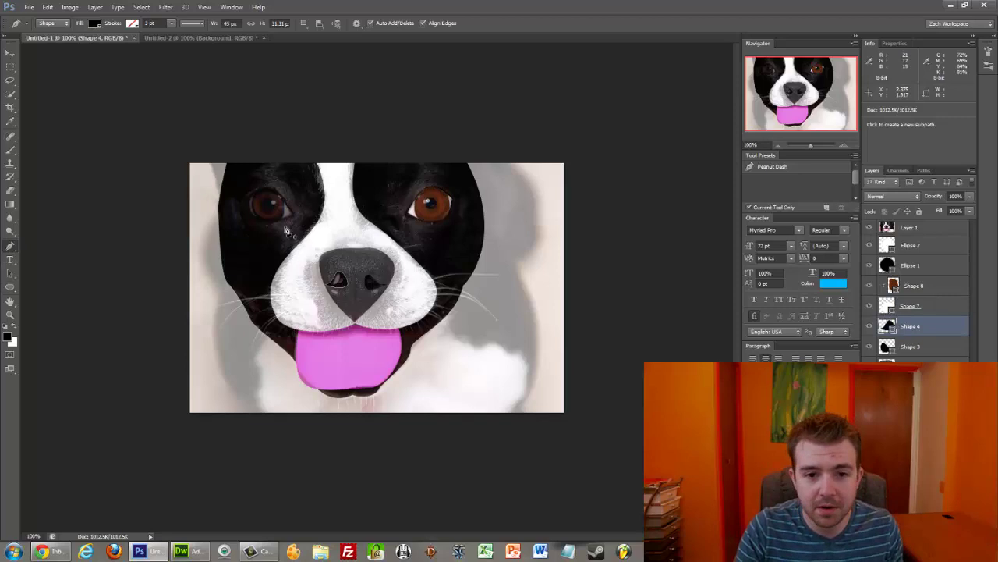
{"action": "mouse_move", "coordinate": [286, 211]}
{"action": "left_mouse_down"}
{"action": "mouse_move", "coordinate": [256, 193]}
{"action": "mouse_move", "coordinate": [242, 205]}
{"action": "mouse_move", "coordinate": [279, 224]}
{"action": "mouse_move", "coordinate": [300, 214]}
{"action": "left_mouse_up"}
{"action": "left_click", "coordinate": [247, 203]}
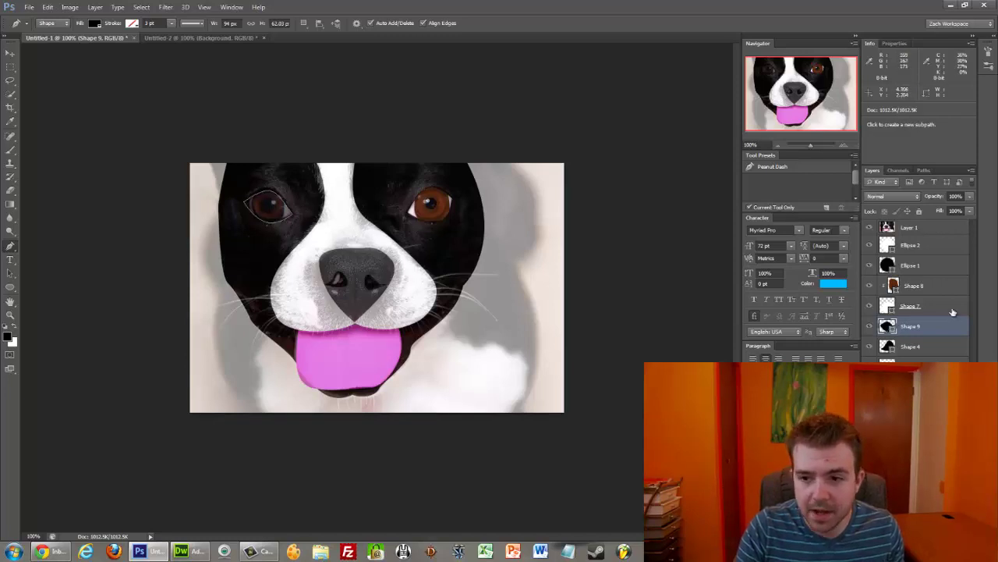
Change the fill colour of the newly traced left-side eye outline to white ffffff
{"action": "double_click", "coordinate": [887, 326]}
{"action": "left_click", "coordinate": [523, 60]}
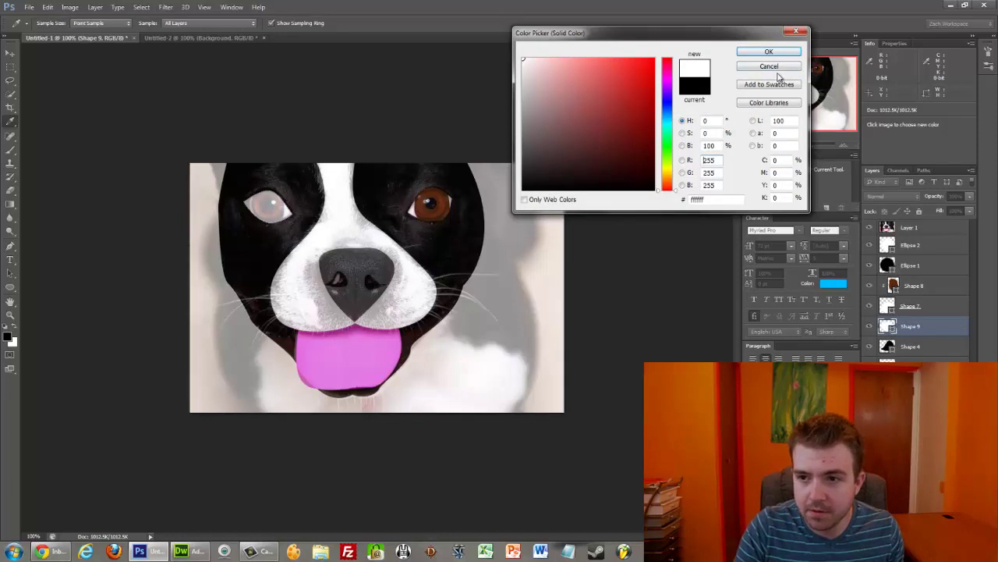
{"action": "left_click", "coordinate": [769, 52]}
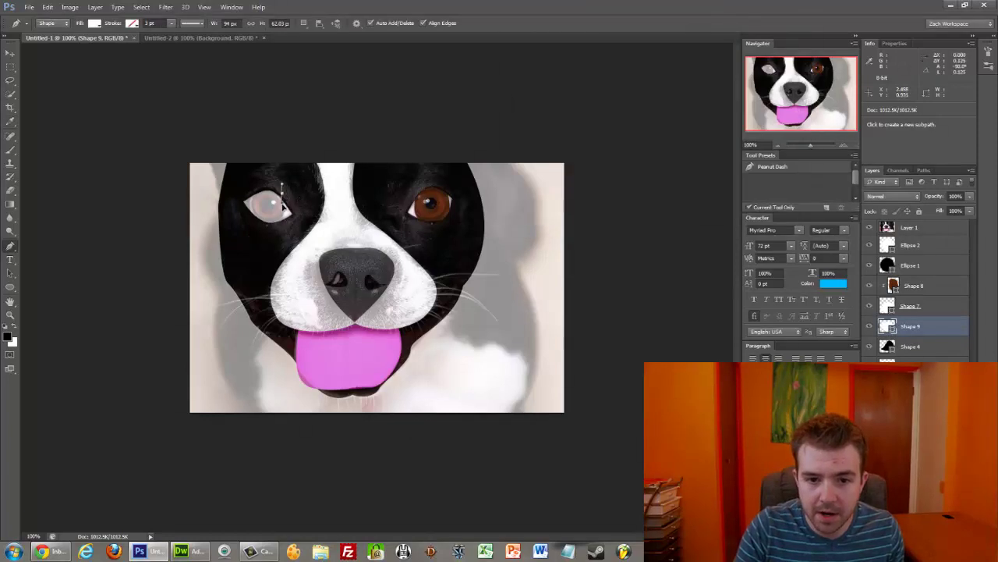
Trace the left-side eye's iris as a separate closed shape above the white Shape 9 outline, and hide the photo layer
{"action": "left_click", "coordinate": [280, 187]}
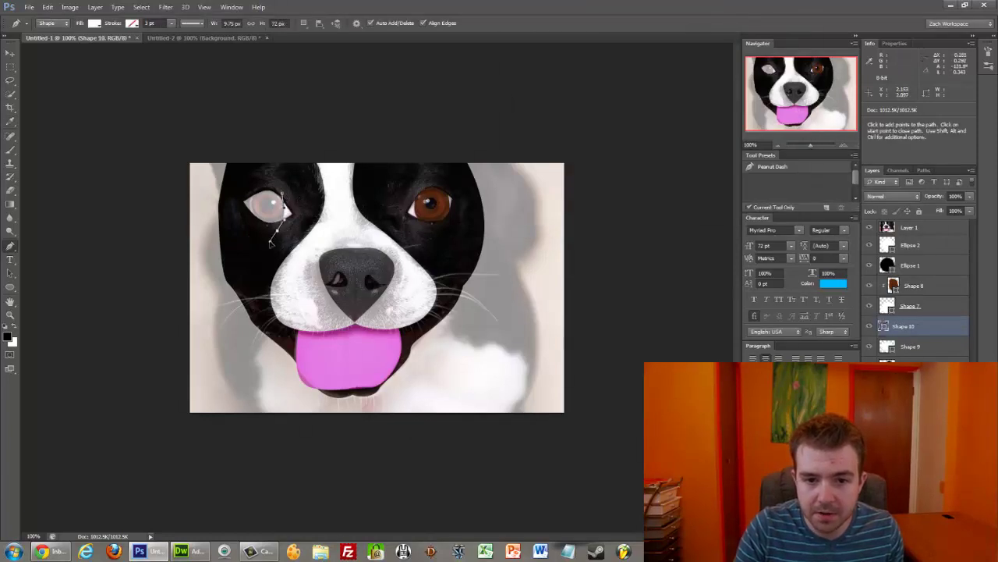
{"action": "left_click_drag", "start_coordinate": [270, 242], "coordinate": [286, 198]}
{"action": "left_click", "coordinate": [869, 229]}
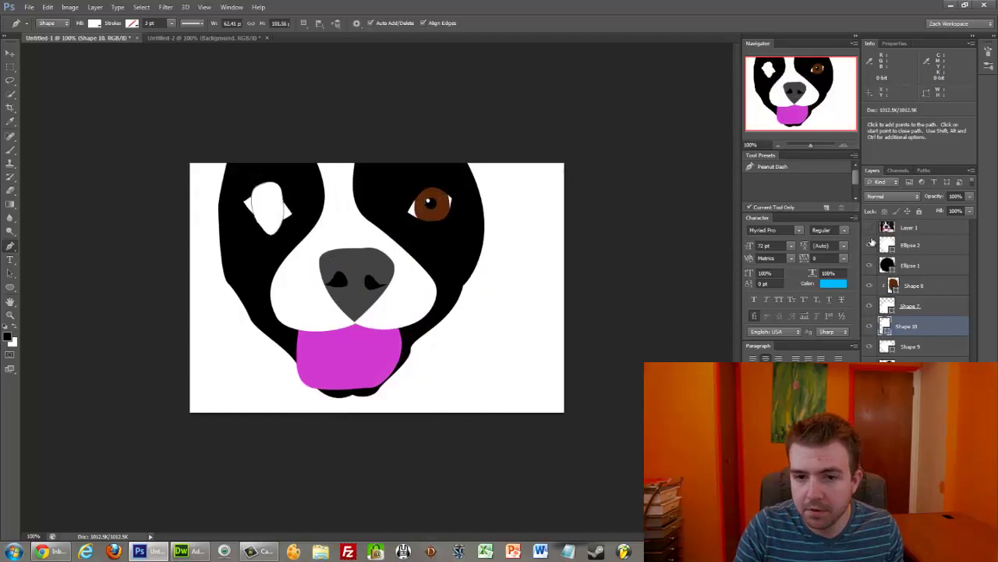
Fill the left-side iris with the brown 5c2808 sampled from the finished iris, and clip it to the white Shape 9 outline
{"action": "double_click", "coordinate": [885, 326]}
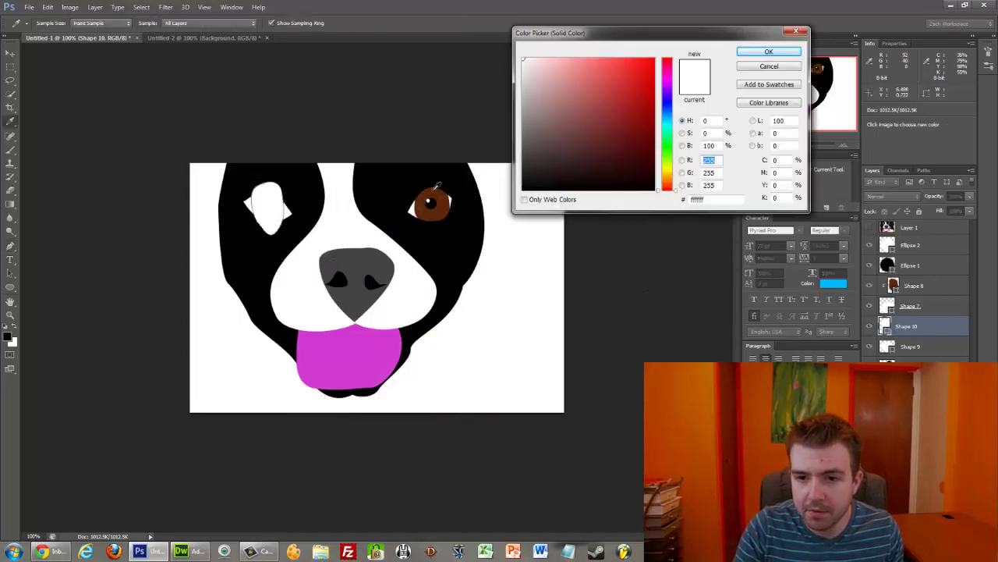
{"action": "left_click", "coordinate": [432, 195]}
{"action": "left_click", "coordinate": [760, 52]}
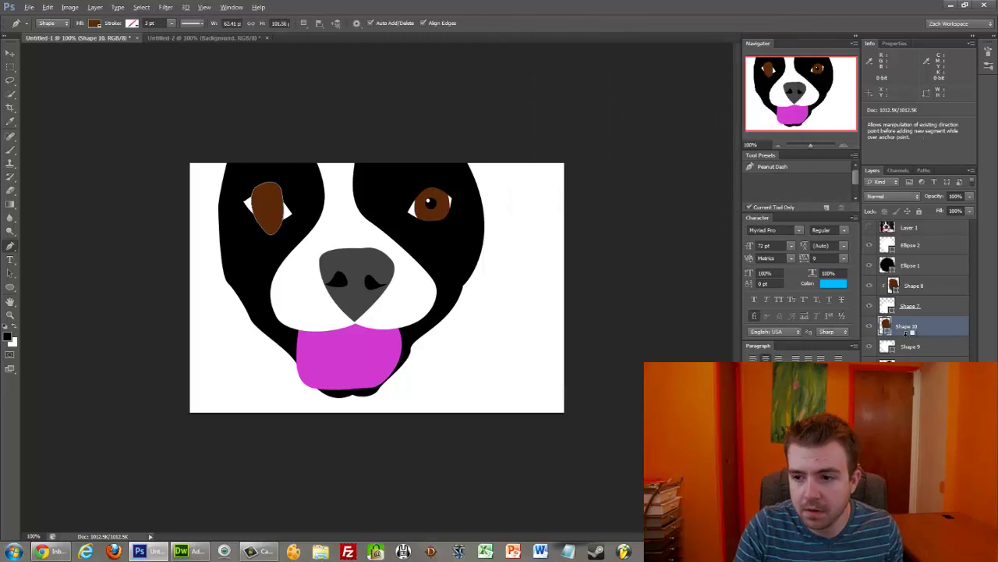
{"action": "left_click", "coordinate": [907, 329], "text": "alt"}
Show the photo layer and draw a 20 px pupil circle on the left-side iris with the Ellipse tool, filled black
{"action": "left_click", "coordinate": [869, 227]}
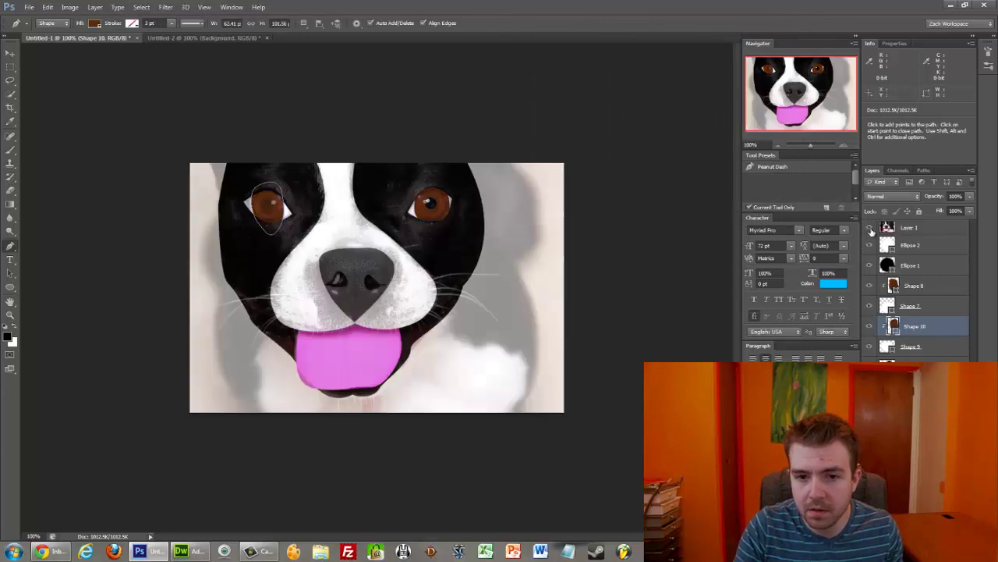
{"action": "left_click", "coordinate": [10, 286]}
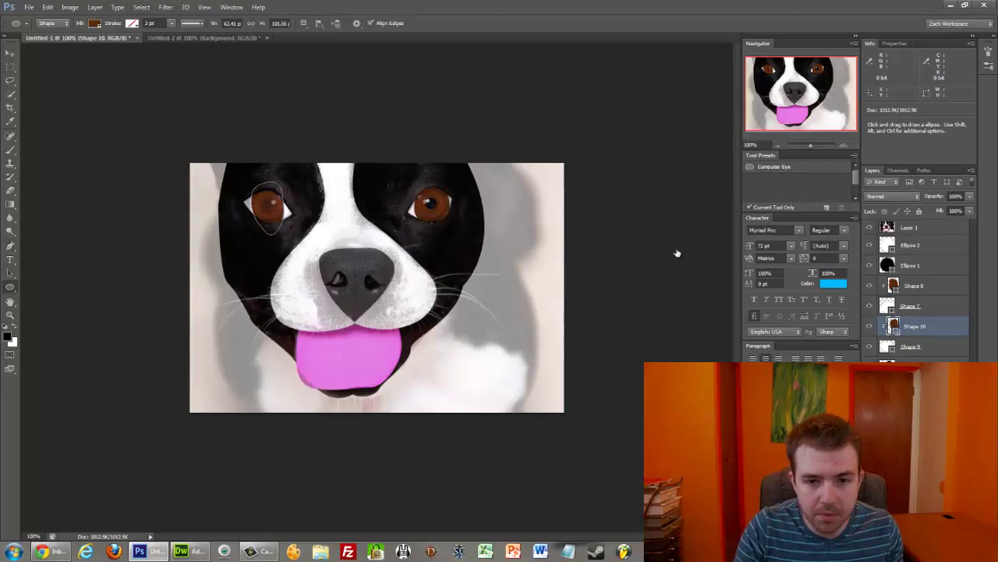
{"action": "scroll", "coordinate": [272, 205], "scroll_direction": "up", "scroll_amount": 5}
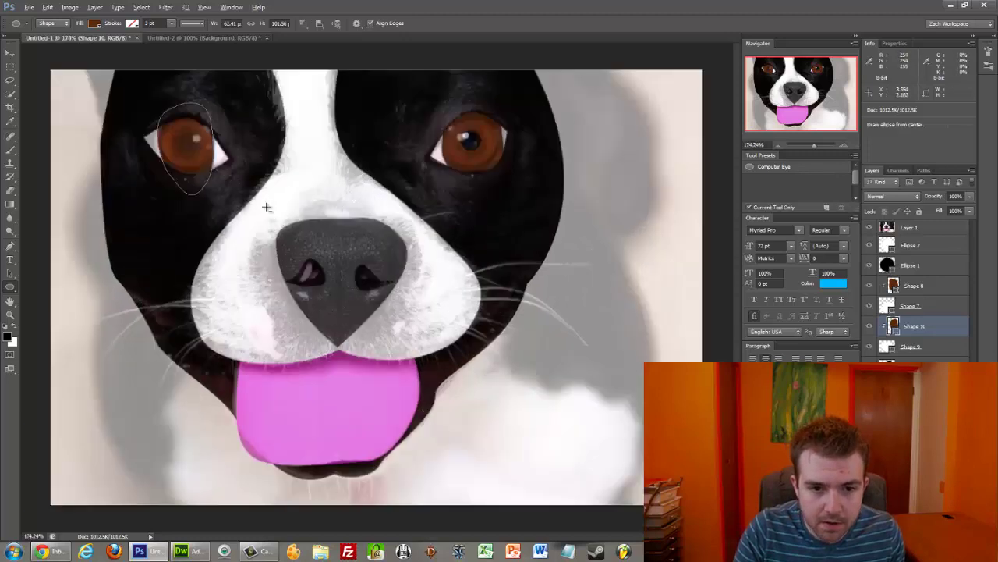
{"action": "left_click_drag", "start_coordinate": [132, 150], "coordinate": [161, 180]}
{"action": "double_click", "coordinate": [888, 326]}
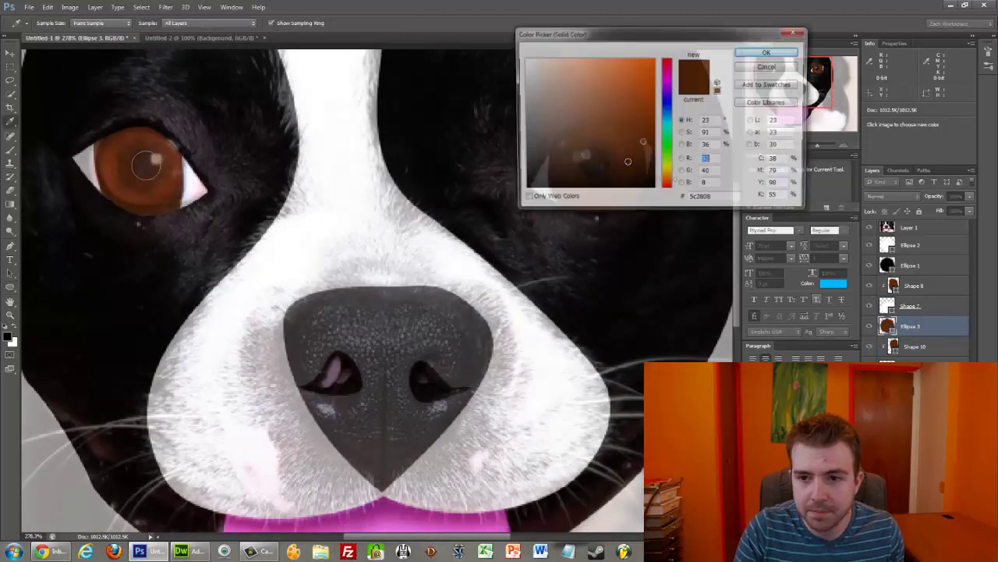
{"action": "left_click", "coordinate": [524, 188]}
{"action": "left_click", "coordinate": [768, 52]}
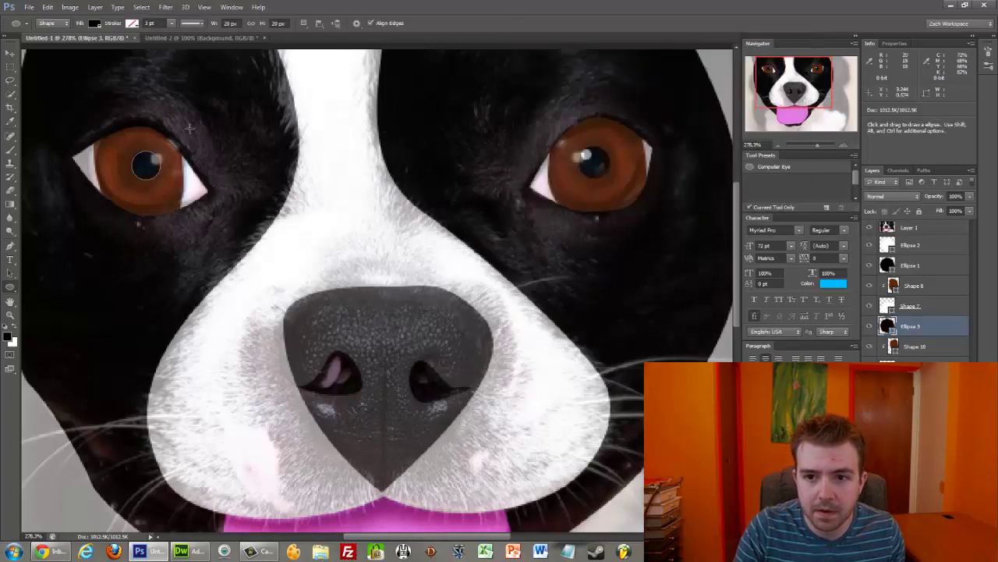
Draw a 6 px highlight circle at the upper edge of the left-side pupil and fill it with white ffffff
{"action": "left_click_drag", "start_coordinate": [152, 153], "coordinate": [161, 163]}
{"action": "left_click", "coordinate": [10, 53]}
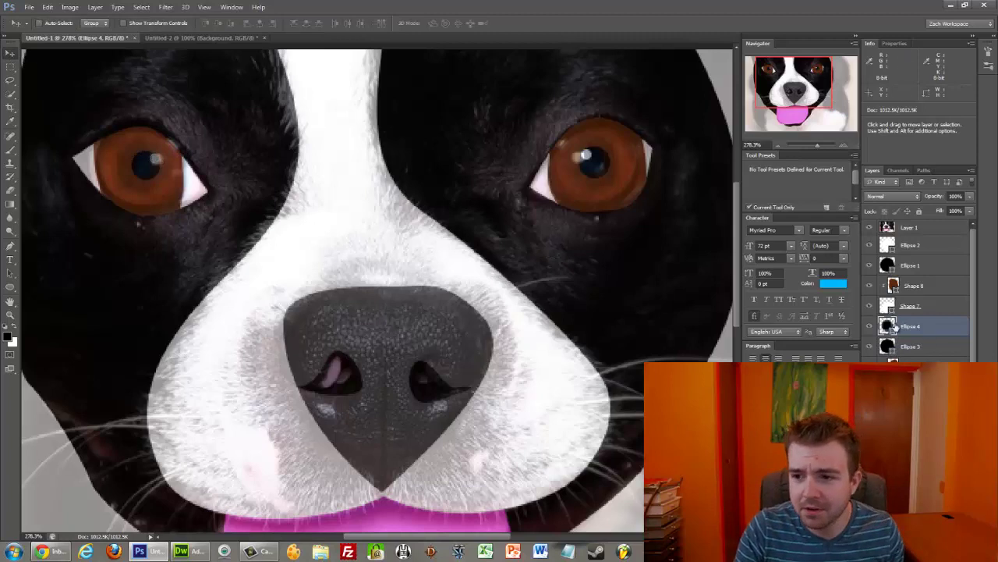
{"action": "double_click", "coordinate": [890, 326]}
{"action": "left_click_drag", "start_coordinate": [546, 78], "coordinate": [476, 12]}
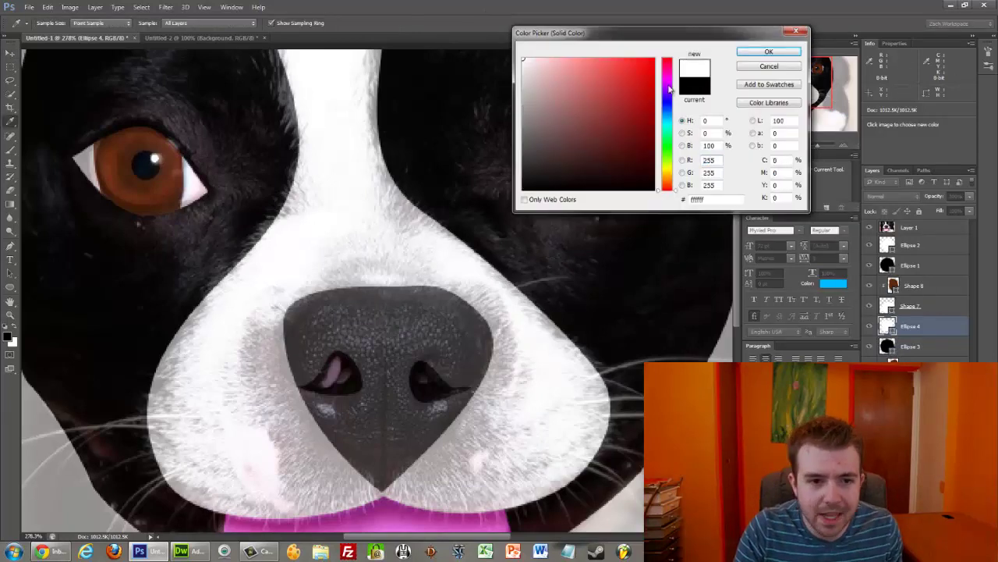
{"action": "left_click", "coordinate": [768, 67]}
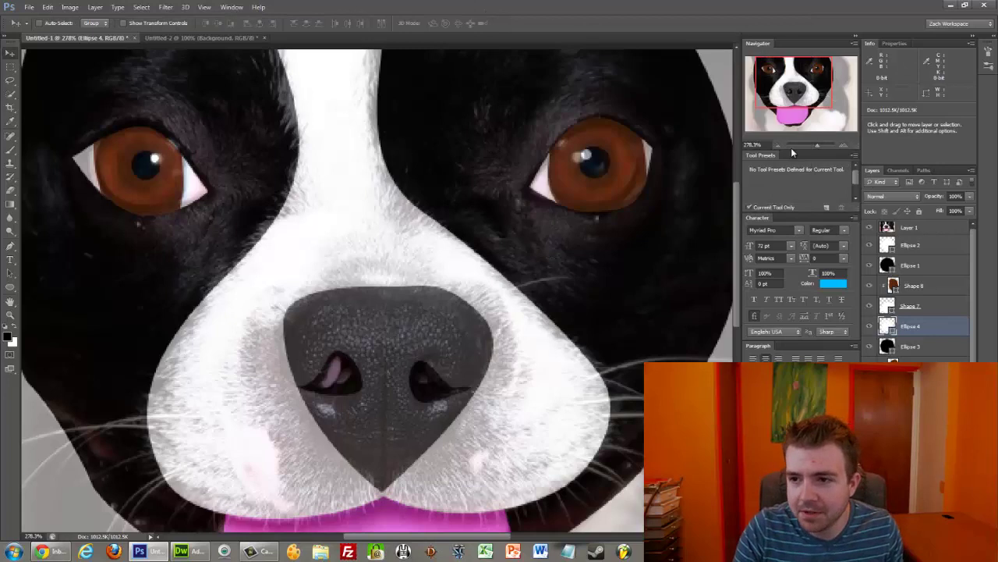
Compare the drawn eyes with the photo at 100% zoom by toggling the photo layer, leaving it hidden
{"action": "left_click", "coordinate": [780, 145]}
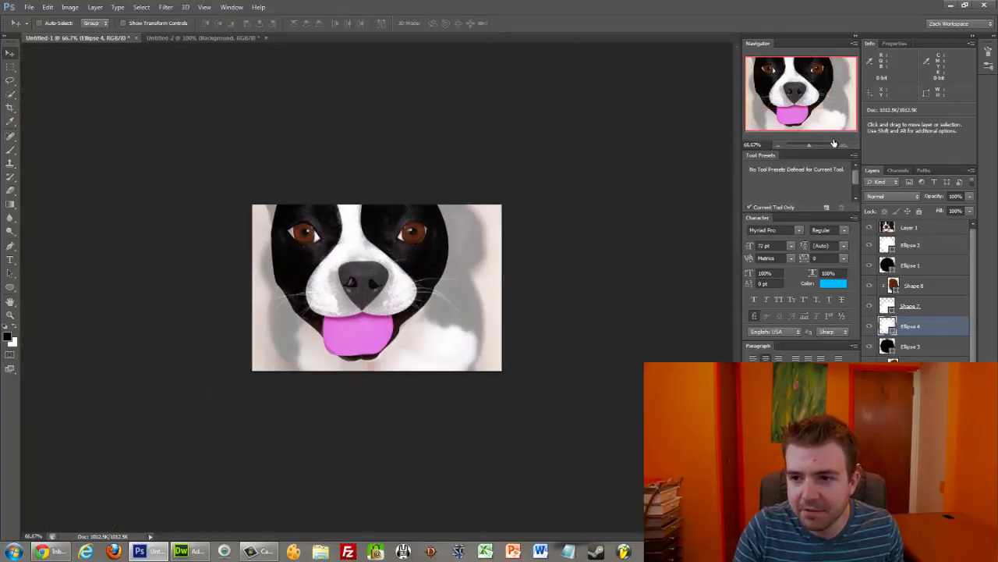
{"action": "left_click", "coordinate": [843, 146]}
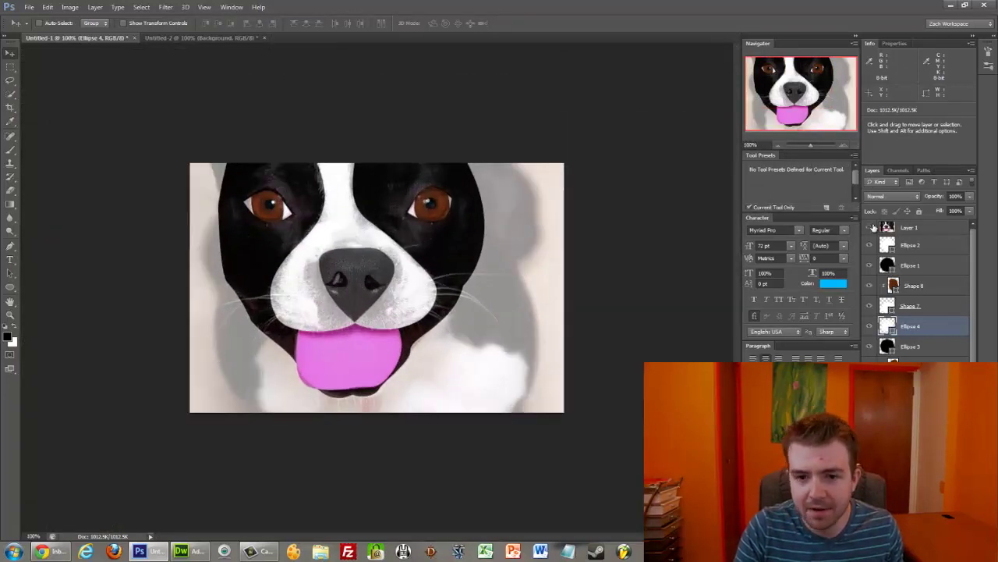
{"action": "left_click", "coordinate": [872, 227]}
{"action": "left_click", "coordinate": [873, 227]}
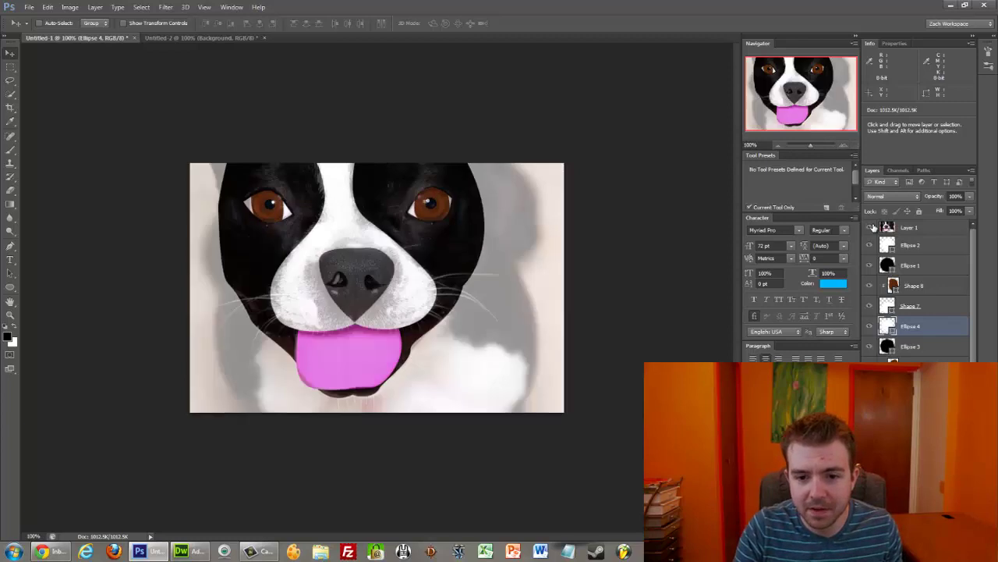
{"action": "left_click", "coordinate": [872, 227]}
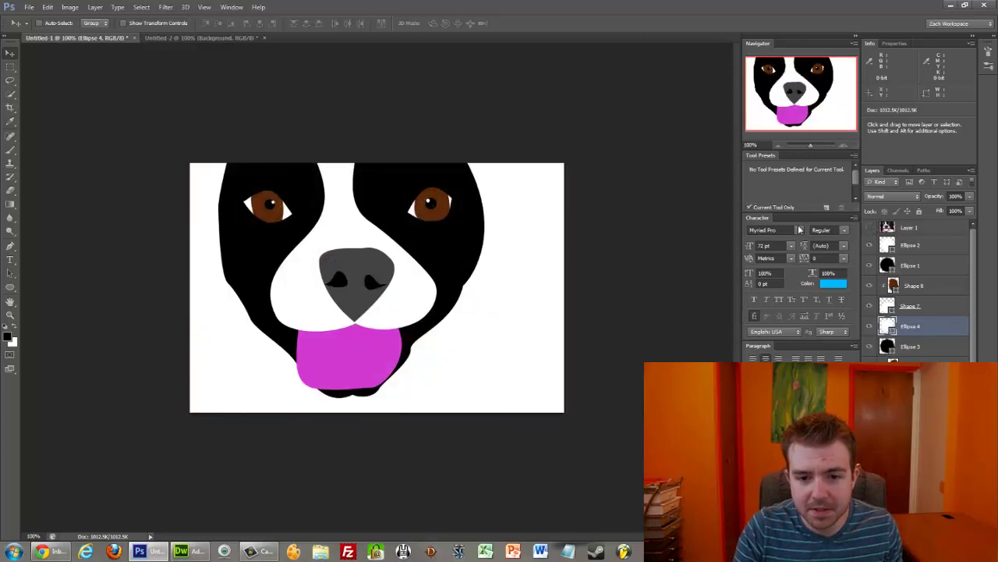
With the photo shown, trace a narrow closed crease about 15 px wide and 113 px tall down the tongue, above the Shape 6 layer
{"action": "left_click", "coordinate": [11, 245]}
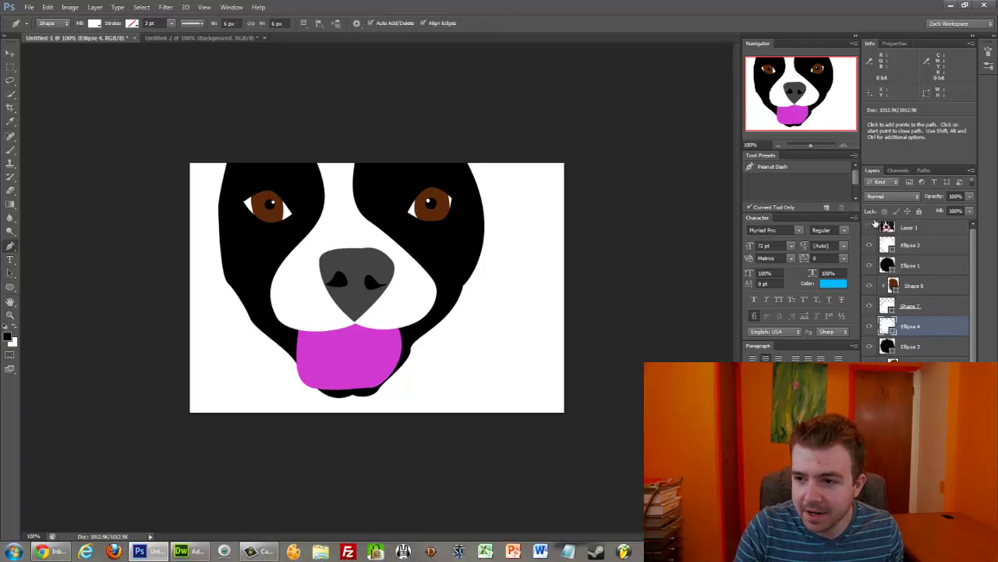
{"action": "left_click", "coordinate": [872, 227]}
{"action": "left_click", "coordinate": [911, 407]}
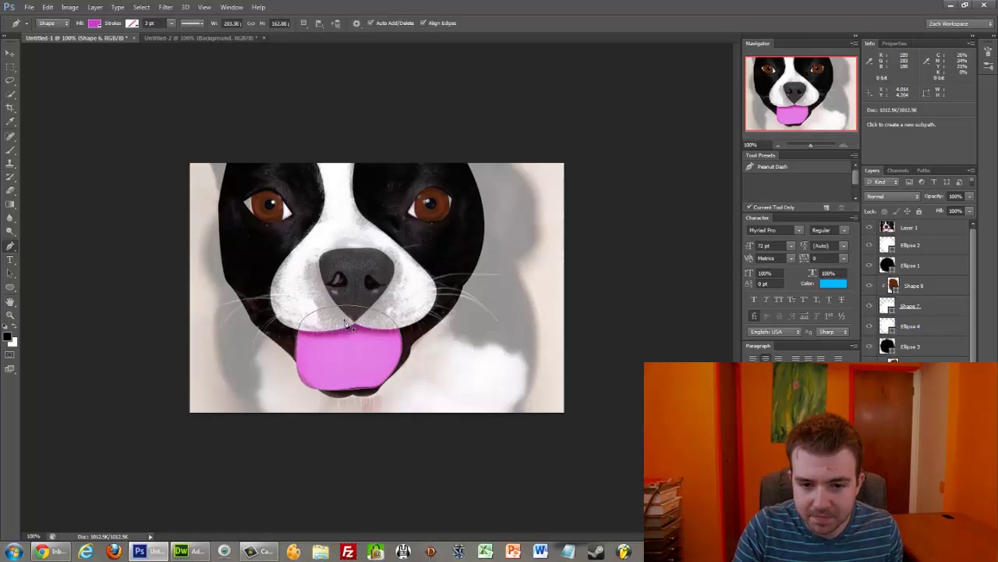
{"action": "left_click_drag", "start_coordinate": [341, 320], "coordinate": [347, 353]}
{"action": "left_click", "coordinate": [346, 358]}
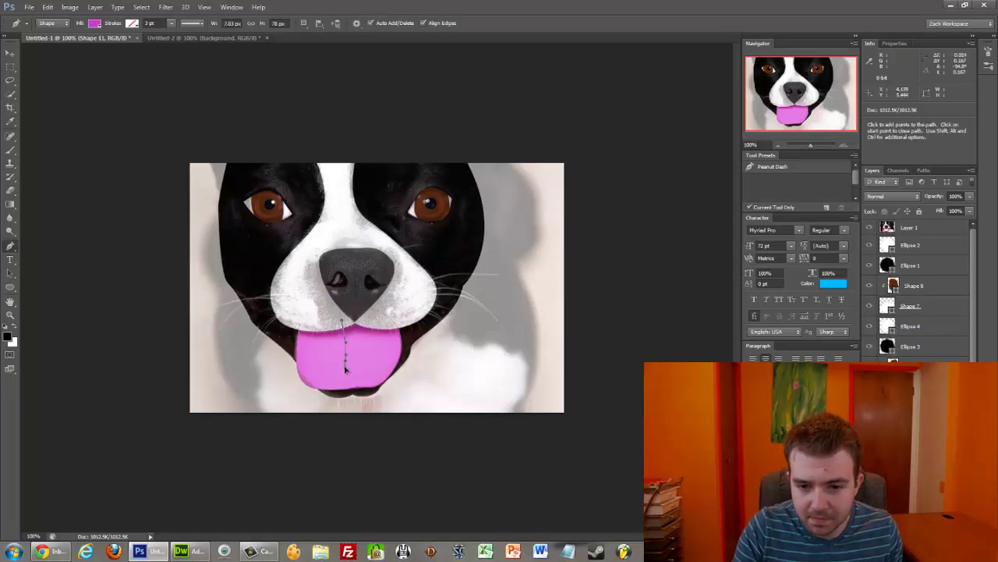
{"action": "left_click_drag", "start_coordinate": [349, 351], "coordinate": [348, 350]}
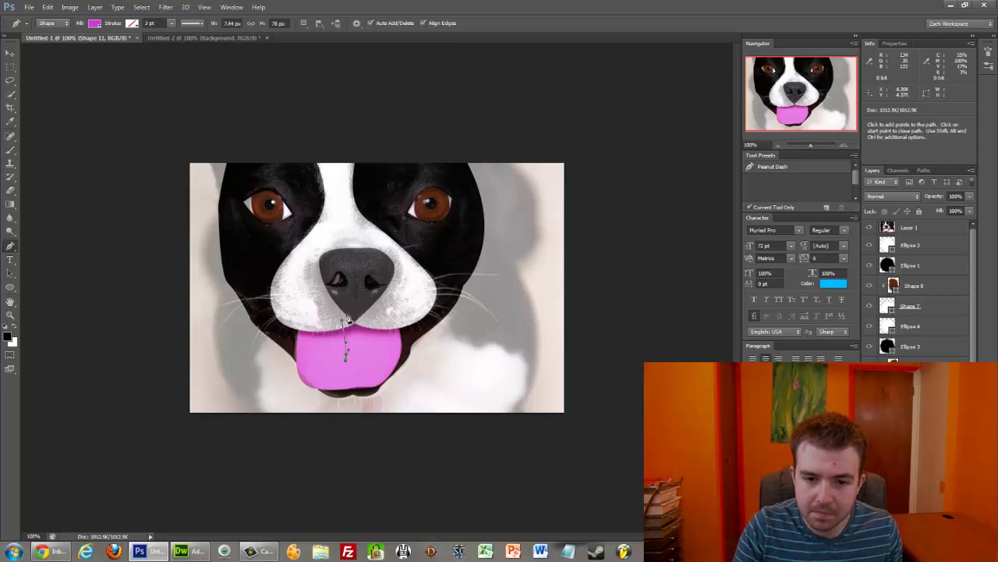
{"action": "left_click_drag", "start_coordinate": [344, 313], "coordinate": [340, 298]}
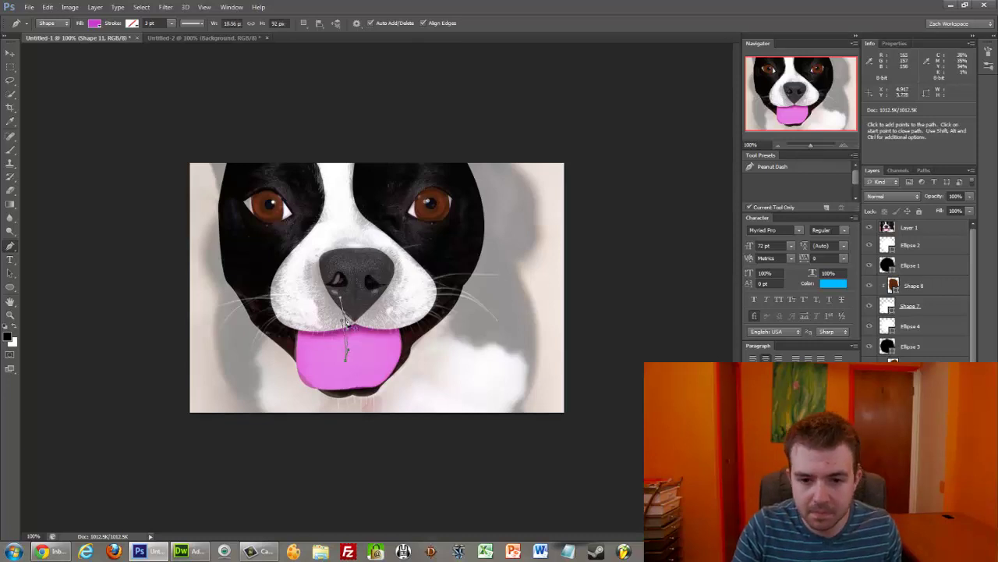
{"action": "left_click", "coordinate": [342, 321]}
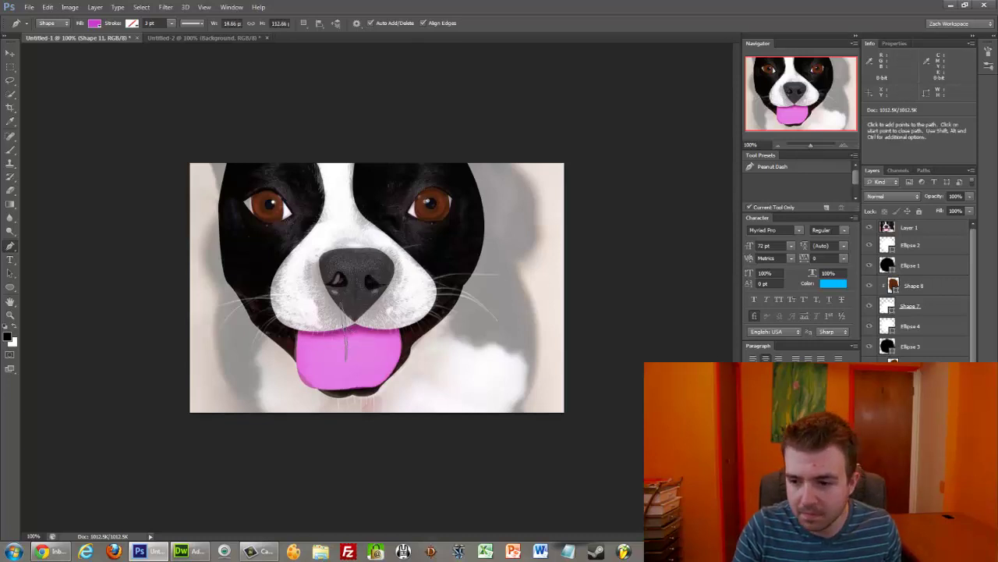
Fill the tongue crease with the darker purple 9e199e and hide the photo layer
{"action": "double_click", "coordinate": [888, 448]}
{"action": "left_click", "coordinate": [635, 108]}
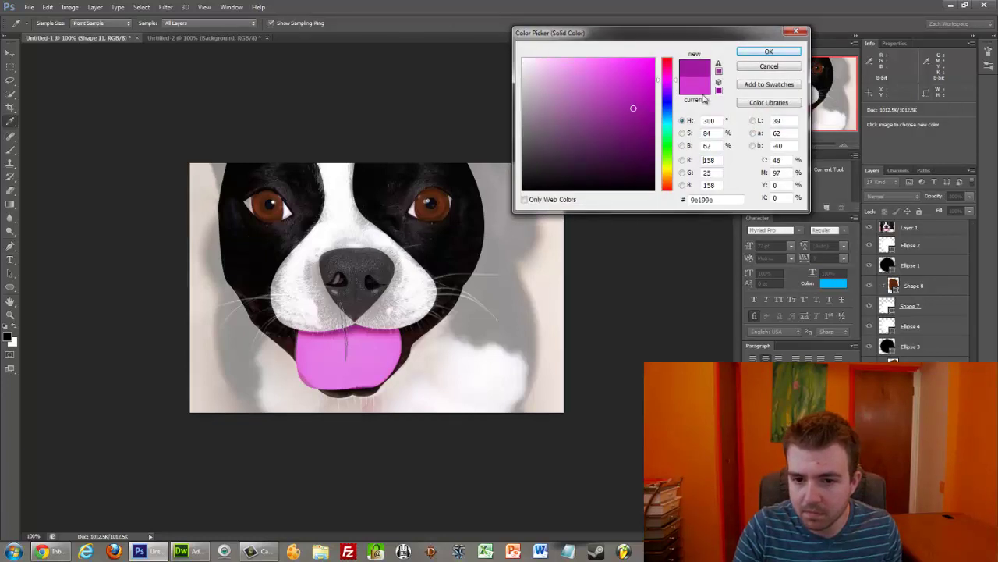
{"action": "left_click", "coordinate": [768, 52]}
{"action": "left_click", "coordinate": [869, 227]}
Move the tongue crease on Shape 11 slightly to the right, under the tip of the nose, and deselect its layer
{"action": "left_click", "coordinate": [934, 285]}
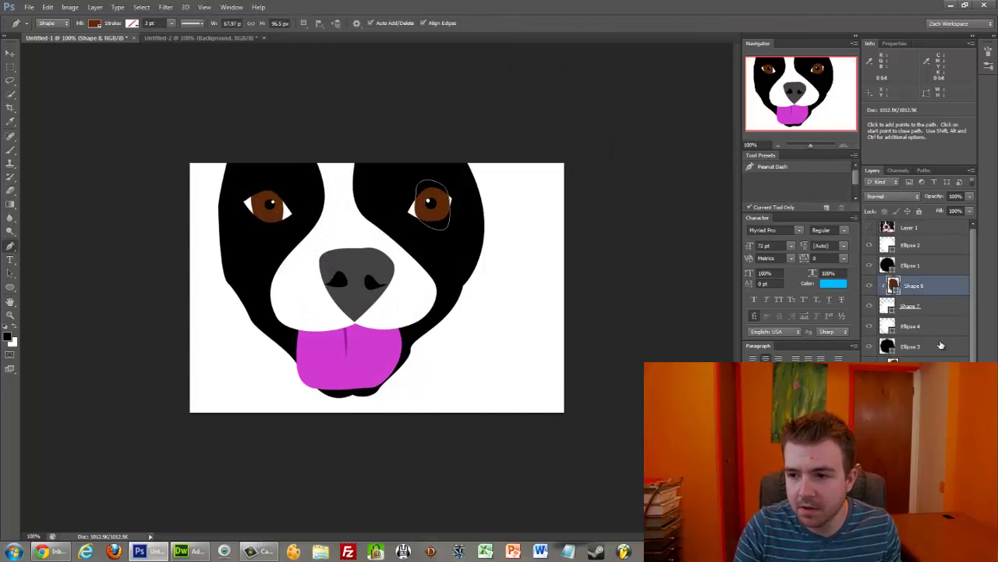
{"action": "left_click", "coordinate": [927, 447]}
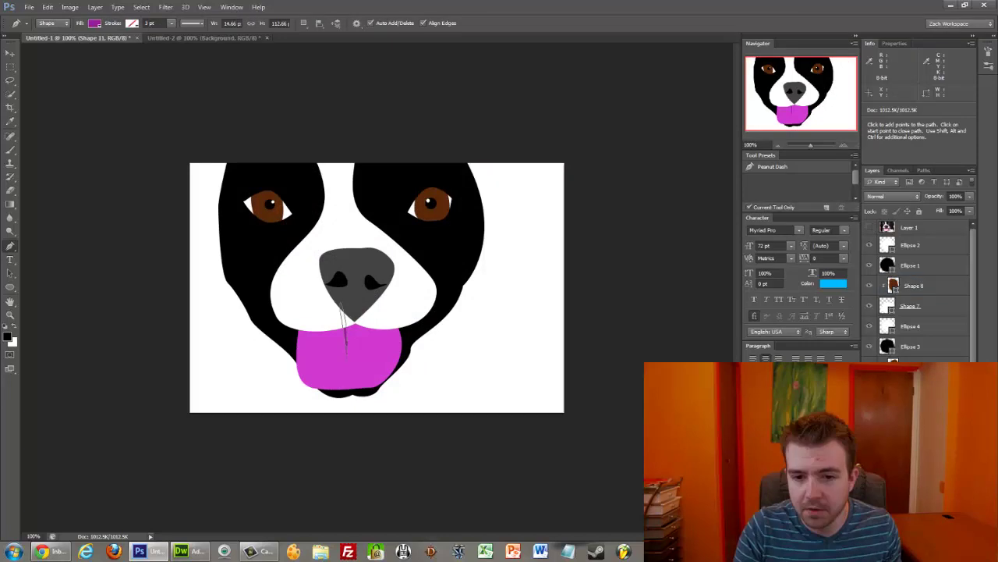
{"action": "left_click", "coordinate": [11, 52]}
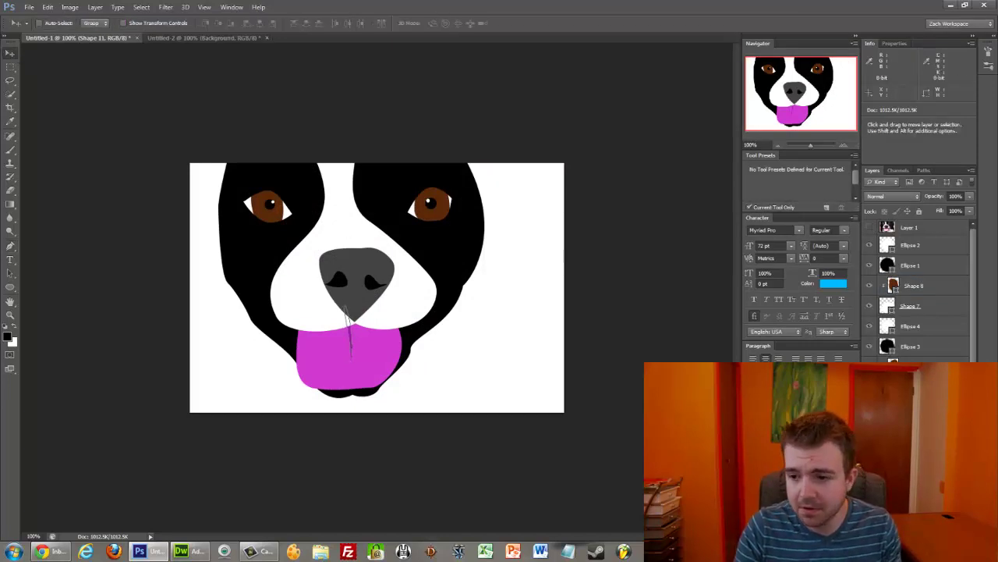
{"action": "left_click", "coordinate": [921, 464]}
{"action": "left_click", "coordinate": [909, 244]}
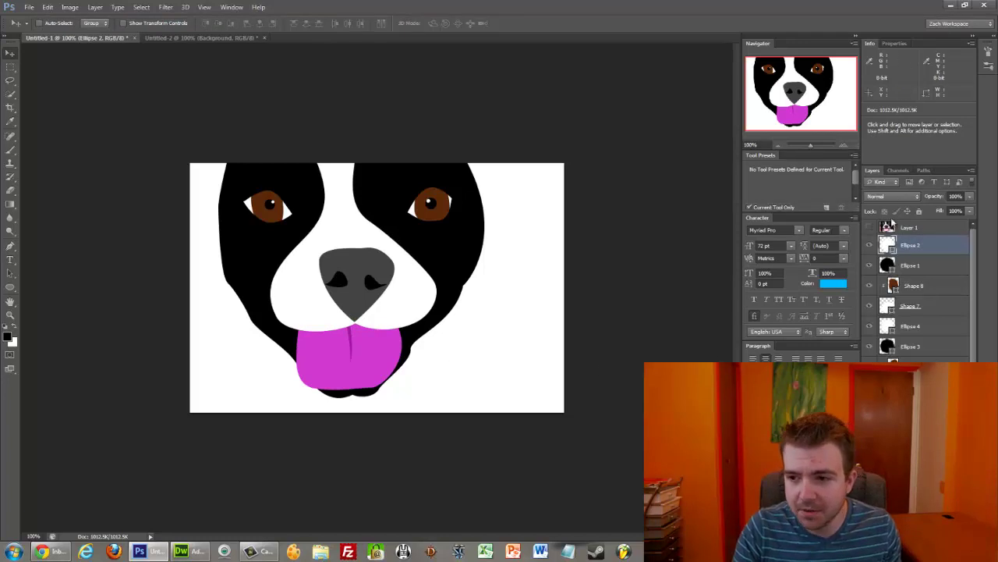
Show the photo at 100% opacity, toggle it to compare with the illustration, and set its opacity to 48%
{"action": "left_click", "coordinate": [871, 227]}
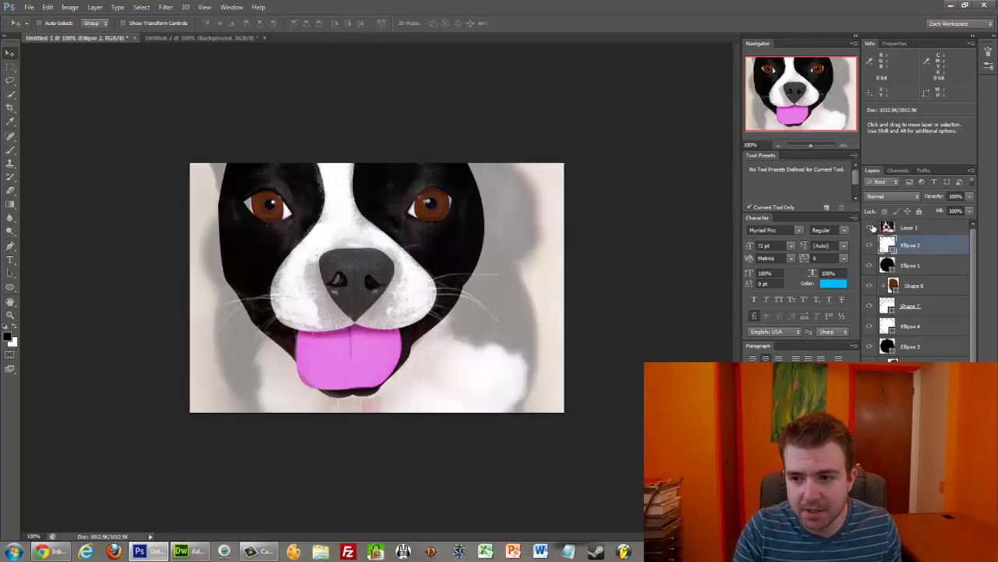
{"action": "left_click", "coordinate": [909, 227]}
{"action": "left_click_drag", "start_coordinate": [970, 195], "coordinate": [990, 220]}
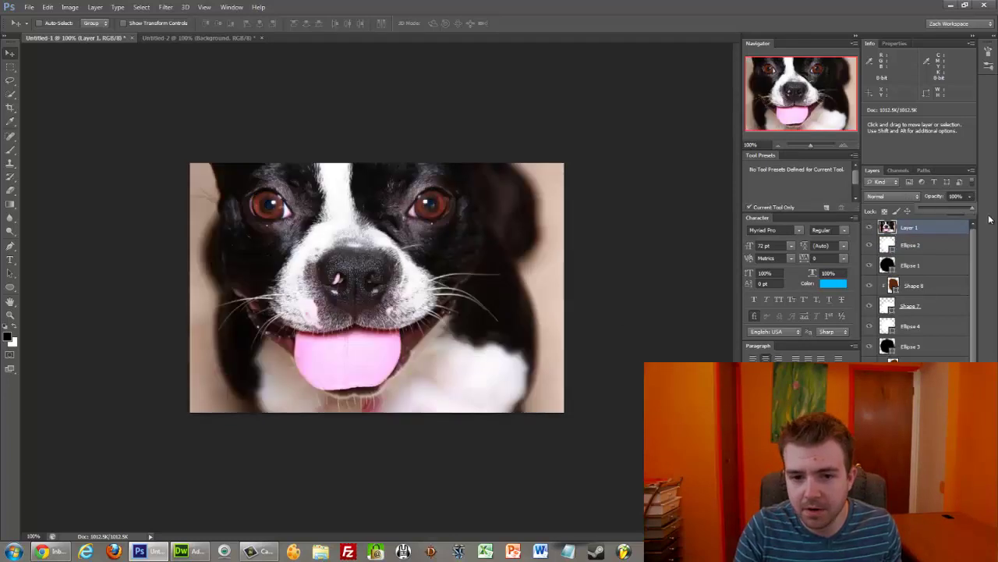
{"action": "left_click", "coordinate": [867, 227]}
{"action": "left_click", "coordinate": [868, 227]}
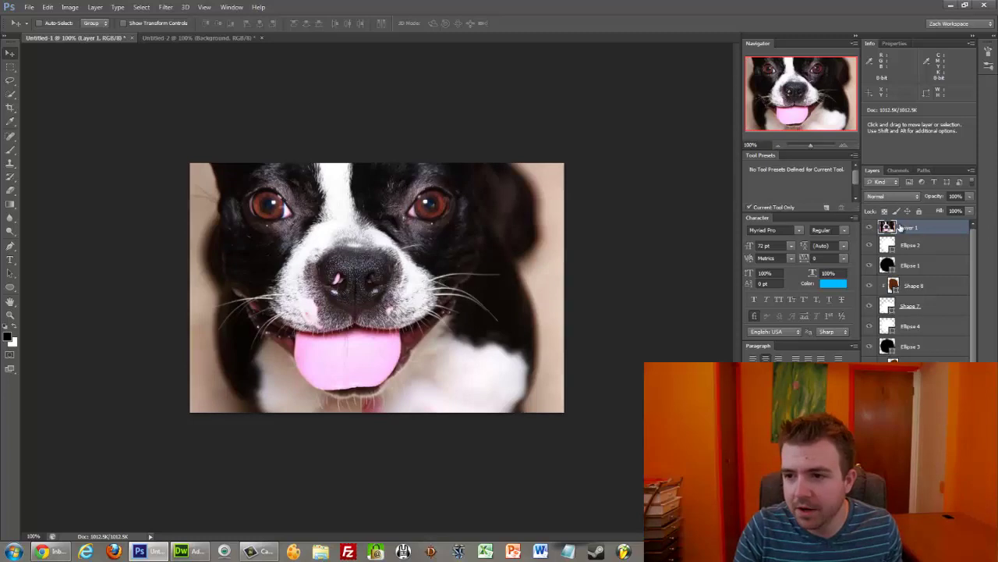
{"action": "left_click", "coordinate": [969, 196]}
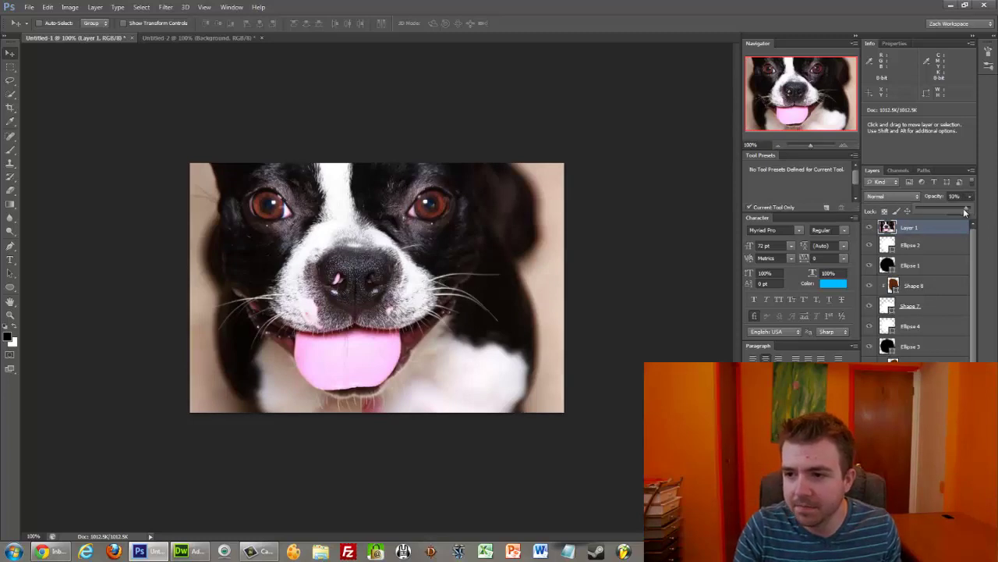
{"action": "left_click_drag", "start_coordinate": [971, 209], "coordinate": [943, 206]}
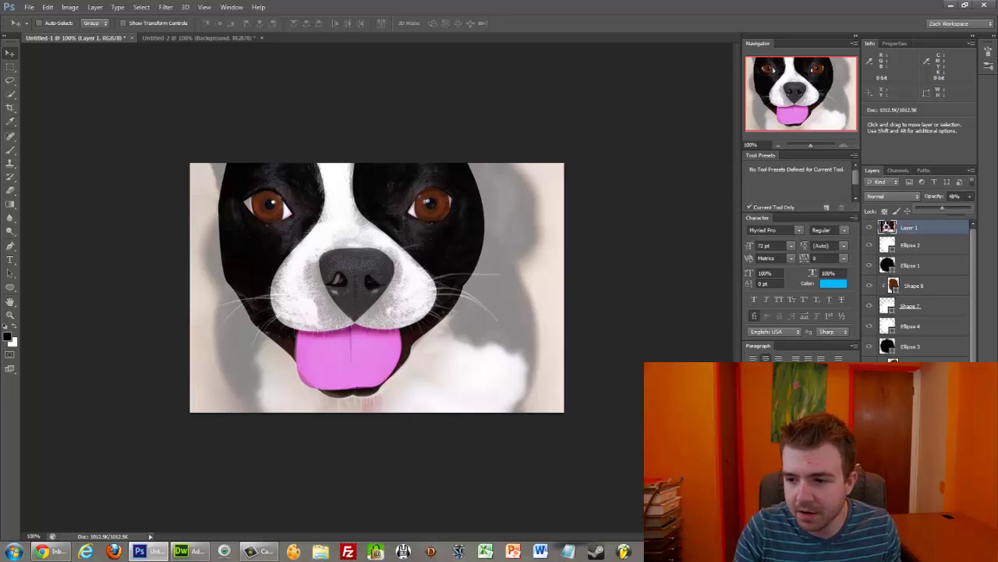
Trace a black closed shape directly above the Background layer, extending behind the head to both ears, and hide the photo layer
{"action": "scroll", "coordinate": [920, 289], "scroll_direction": "down", "scroll_amount": 2}
{"action": "left_click", "coordinate": [913, 393]}
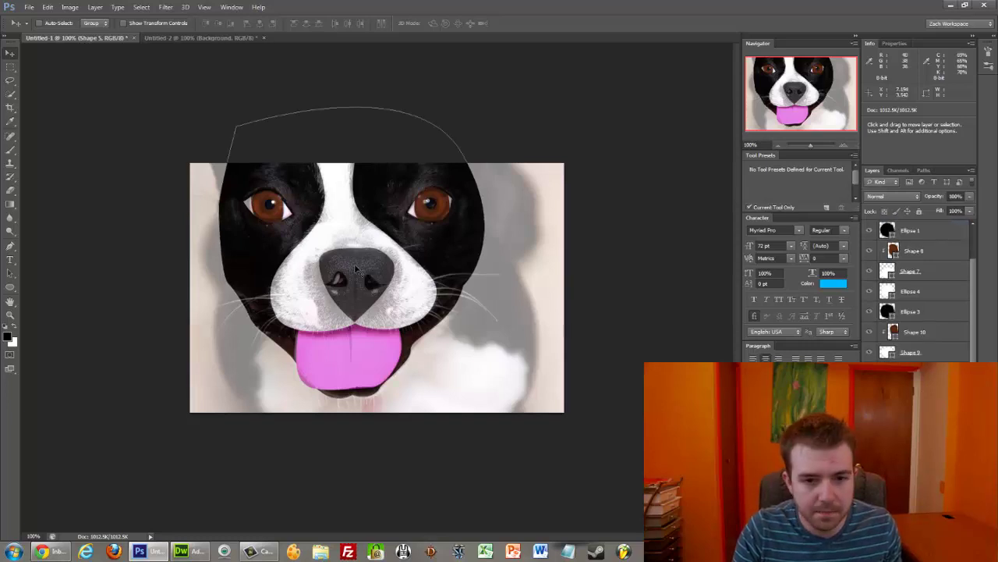
{"action": "left_click", "coordinate": [912, 514]}
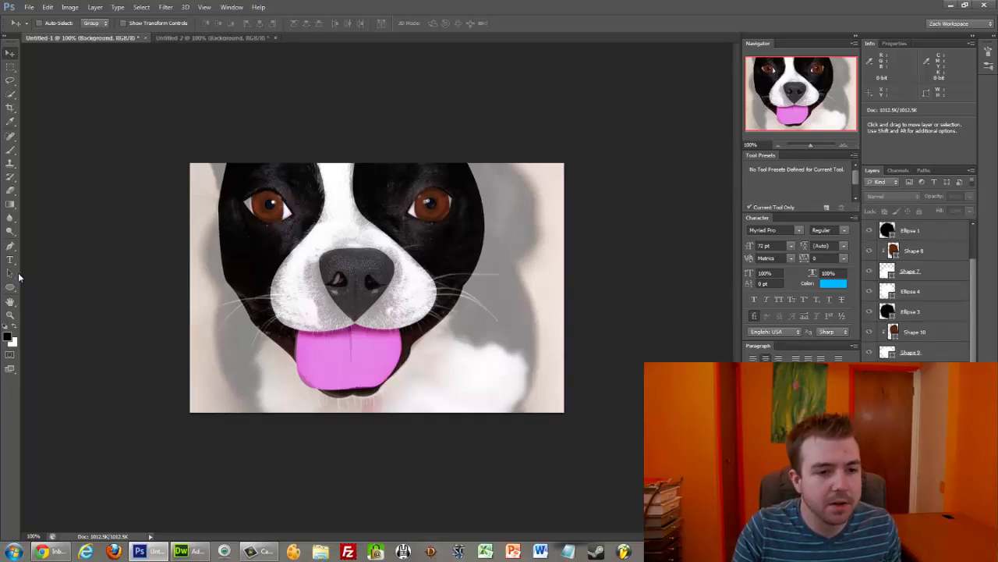
{"action": "left_click", "coordinate": [10, 287]}
{"action": "left_click", "coordinate": [10, 245]}
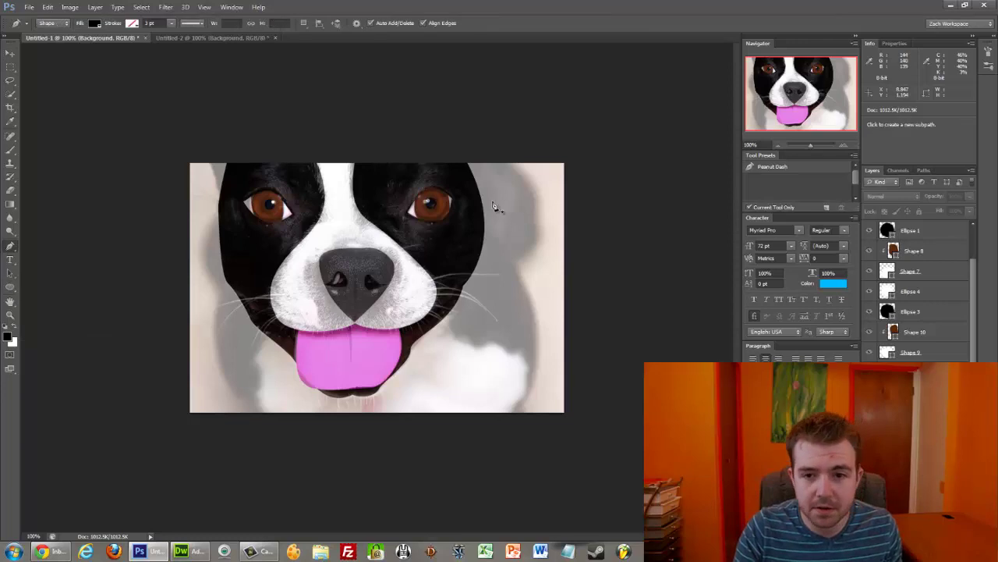
{"action": "left_click_drag", "start_coordinate": [478, 207], "coordinate": [490, 182]}
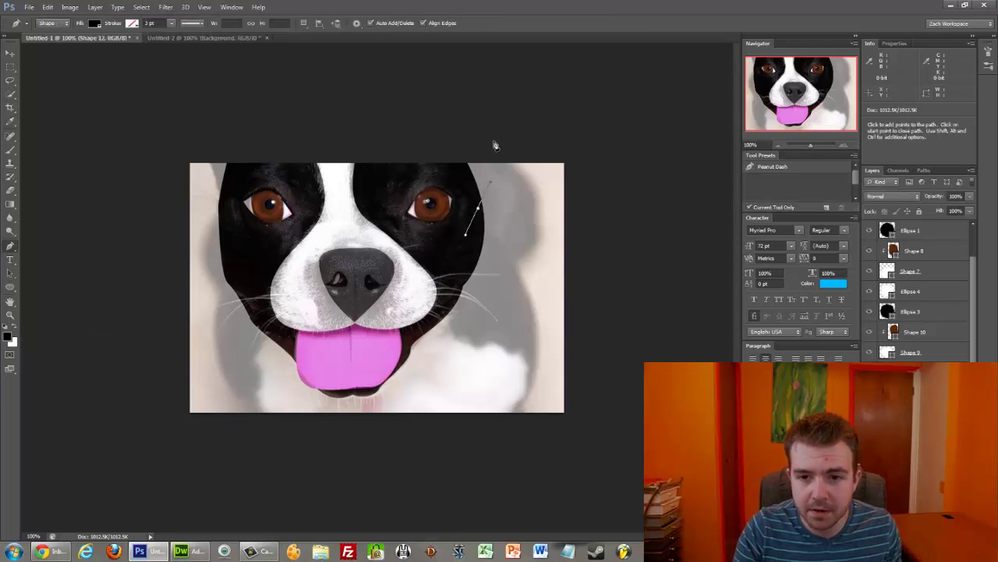
{"action": "left_click_drag", "start_coordinate": [494, 145], "coordinate": [485, 122]}
{"action": "left_click_drag", "start_coordinate": [198, 110], "coordinate": [242, 230]}
{"action": "left_click", "coordinate": [478, 208]}
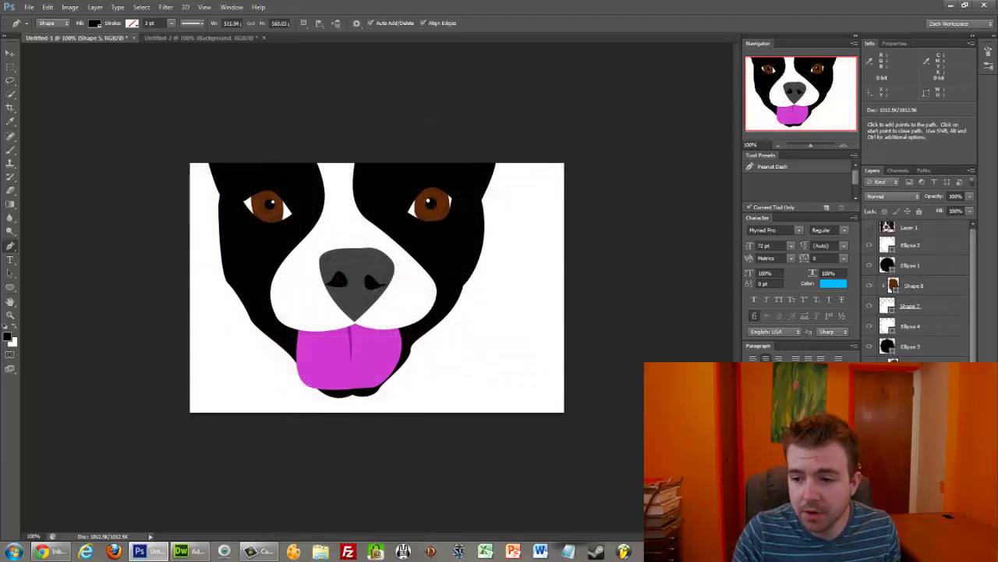
Try to reshape the head outline's left cheek by pulling an anchor's direction handle outward, and undo the change
{"action": "scroll", "coordinate": [916, 293], "scroll_direction": "down", "scroll_amount": 3}
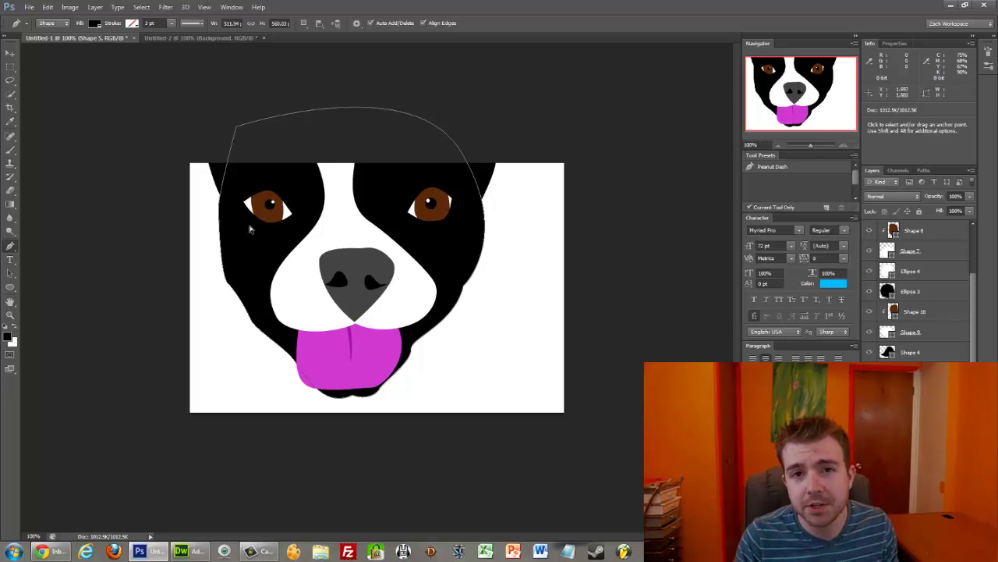
{"action": "left_click_drag", "start_coordinate": [243, 233], "coordinate": [196, 306]}
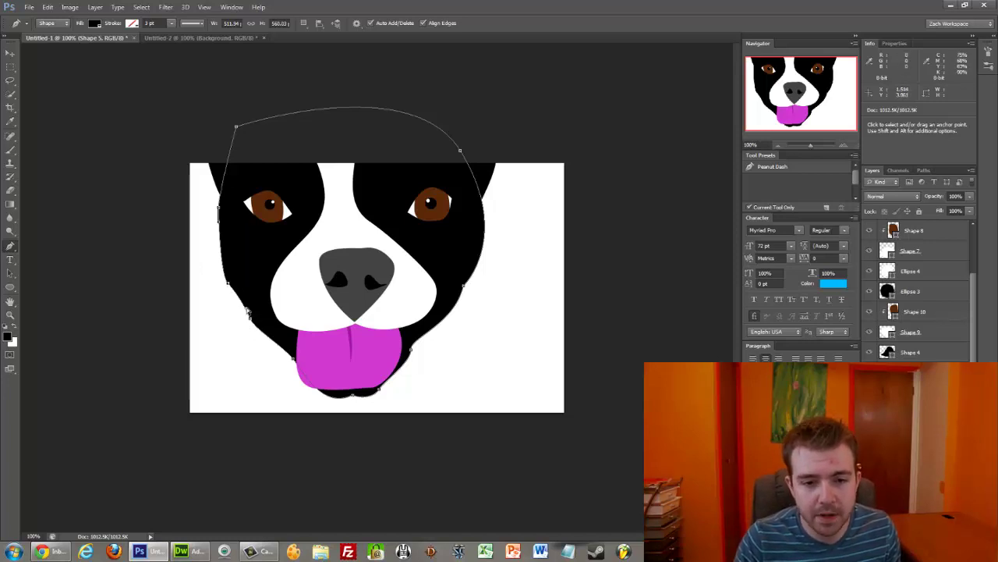
{"action": "left_click_drag", "start_coordinate": [246, 308], "coordinate": [233, 310]}
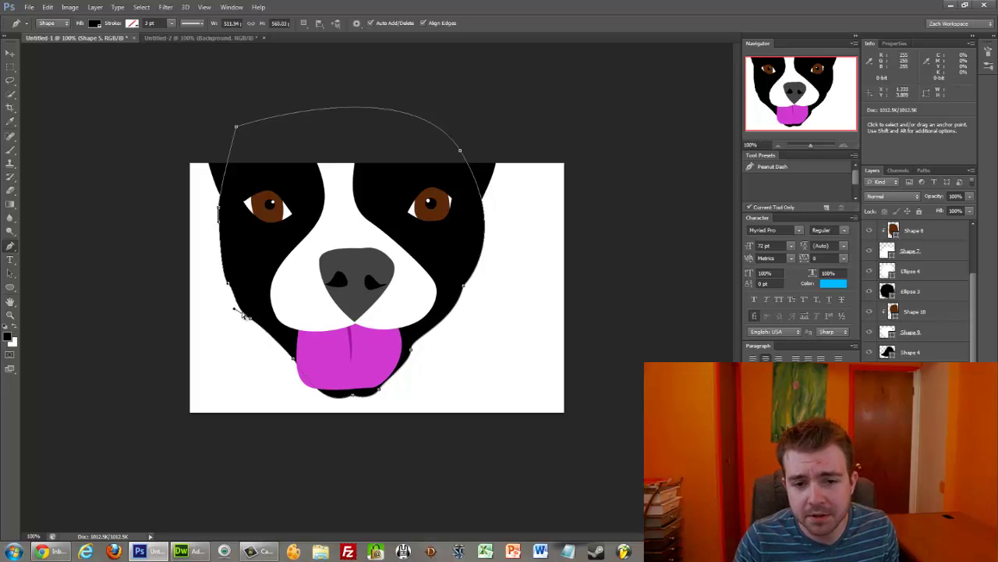
{"action": "key", "text": "ctrl+z"}
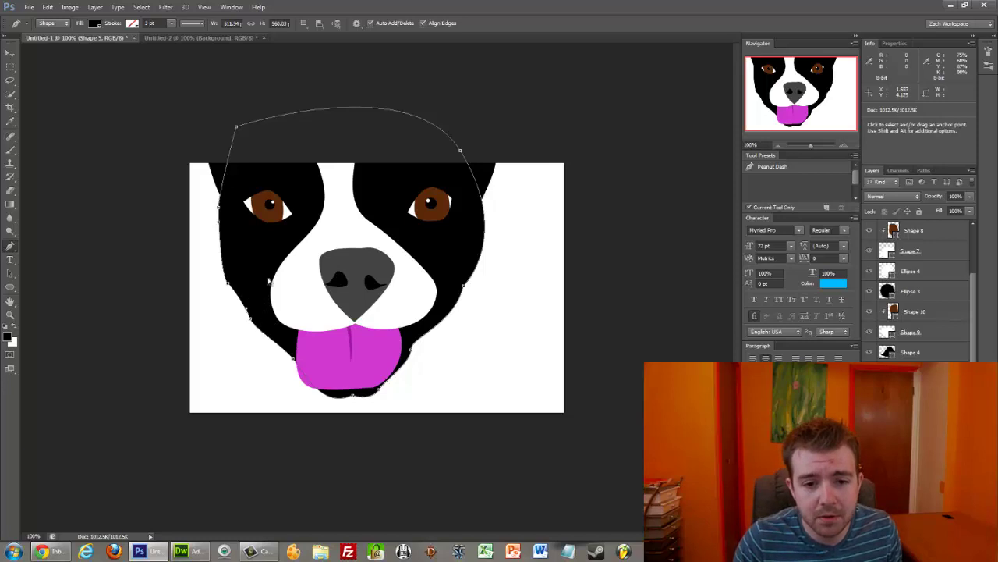
{"action": "left_click_drag", "start_coordinate": [282, 243], "coordinate": [163, 383]}
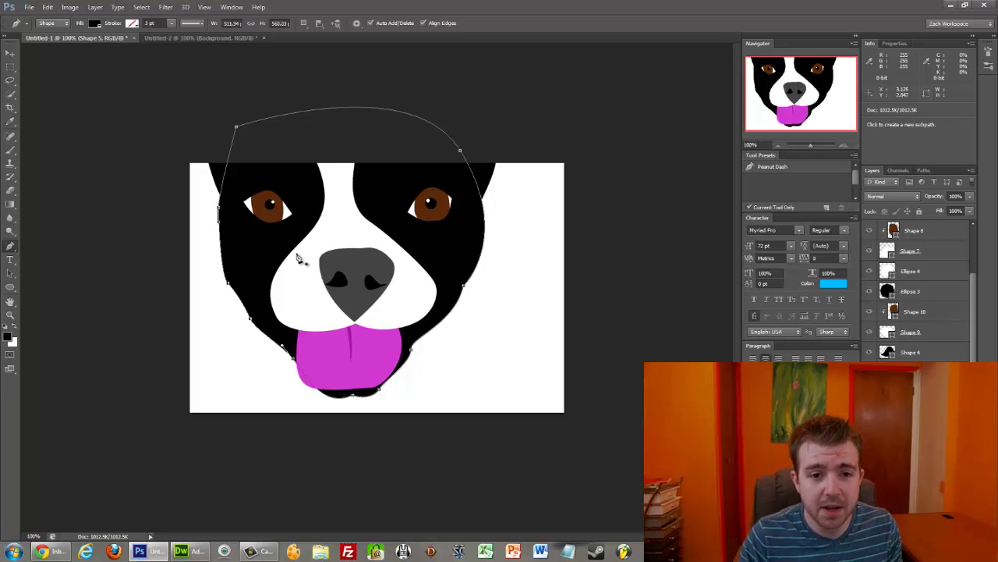
{"action": "left_click_drag", "start_coordinate": [249, 248], "coordinate": [202, 320]}
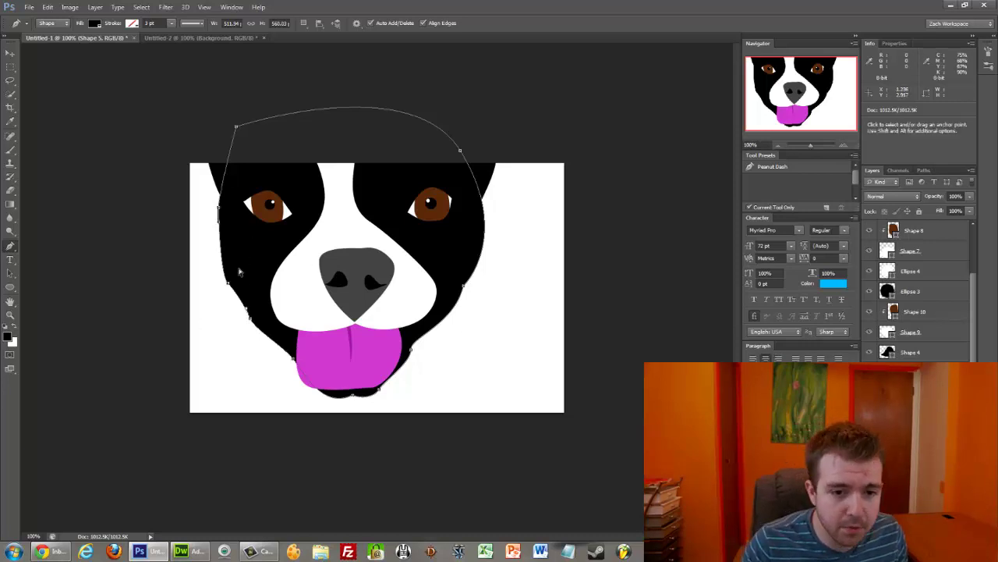
Examine the paths of the tongue, white muzzle and black head outline in turn, and hide them by selecting the Ellipse 3 layer
{"action": "left_click", "coordinate": [377, 360], "text": "ctrl"}
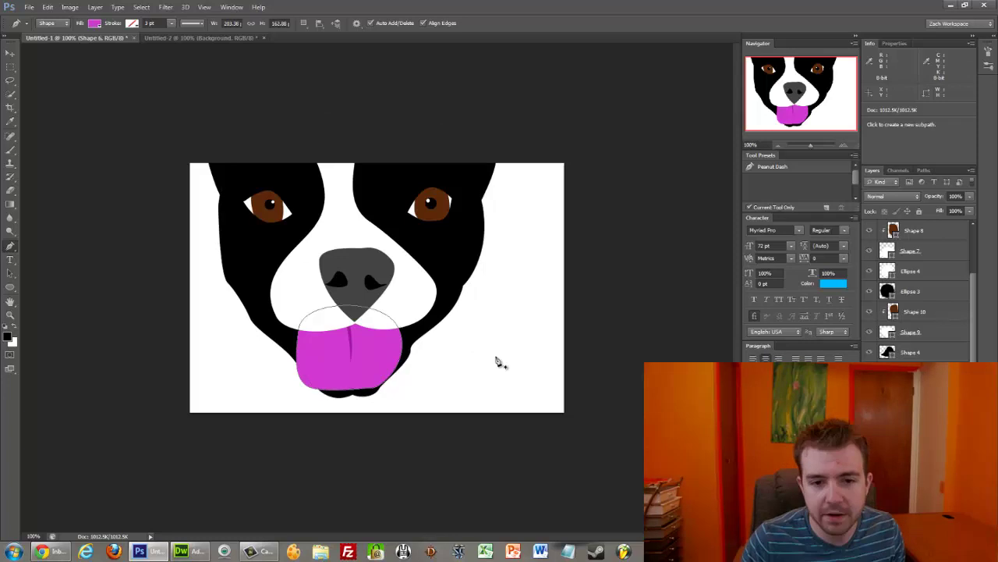
{"action": "left_click", "coordinate": [309, 278], "text": "ctrl"}
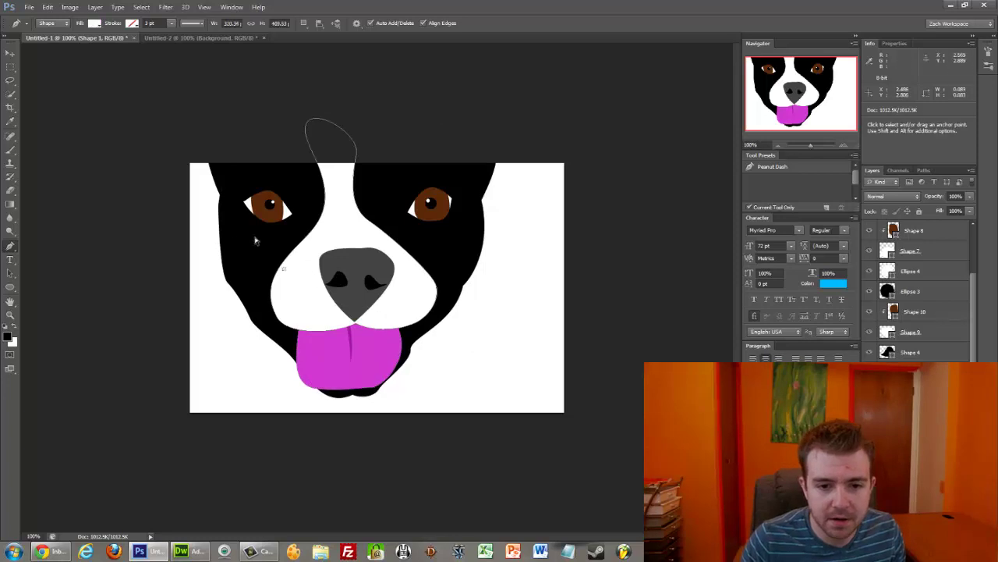
{"action": "left_click", "coordinate": [287, 273]}
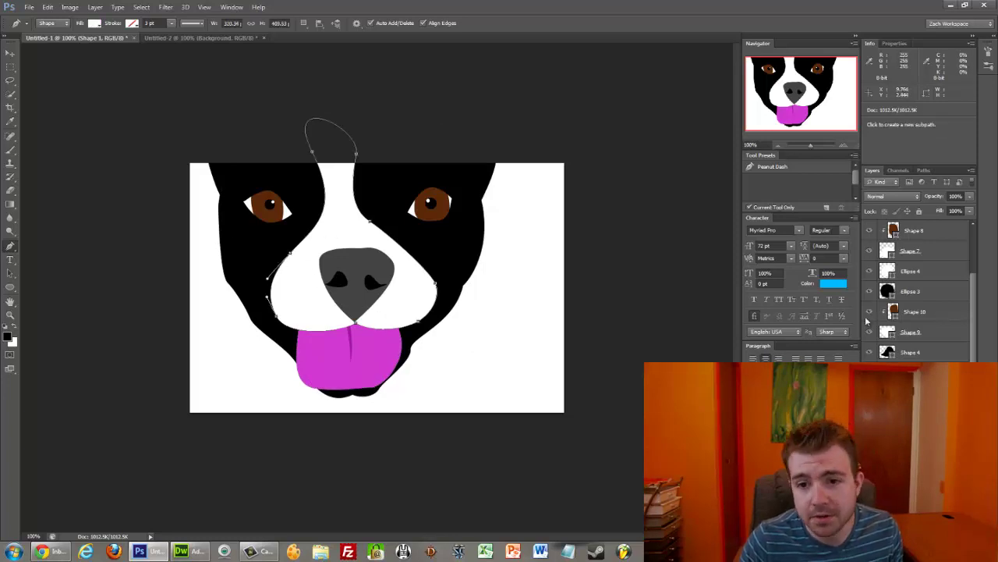
{"action": "left_click", "coordinate": [219, 213]}
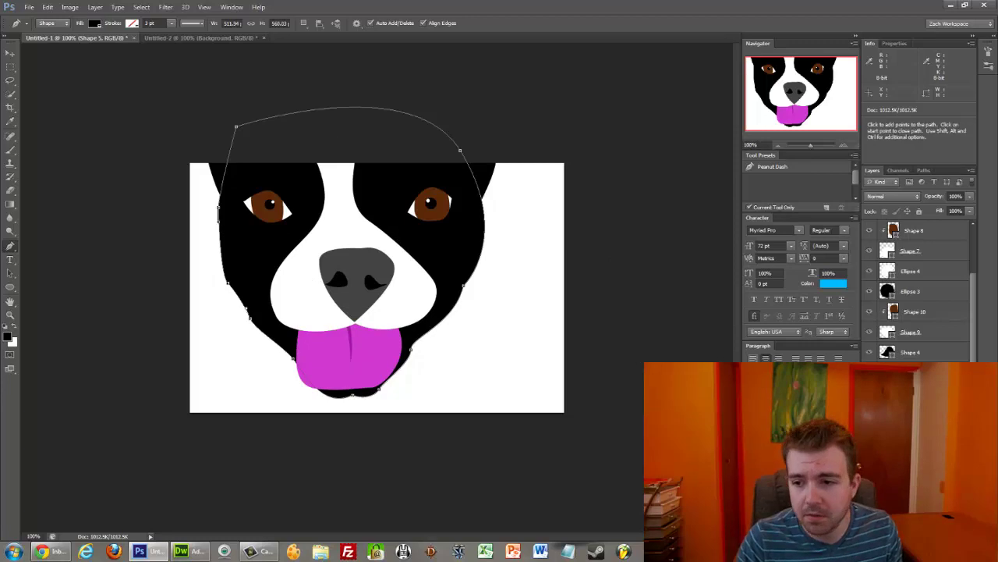
{"action": "left_click", "coordinate": [923, 392]}
{"action": "left_click", "coordinate": [940, 300]}
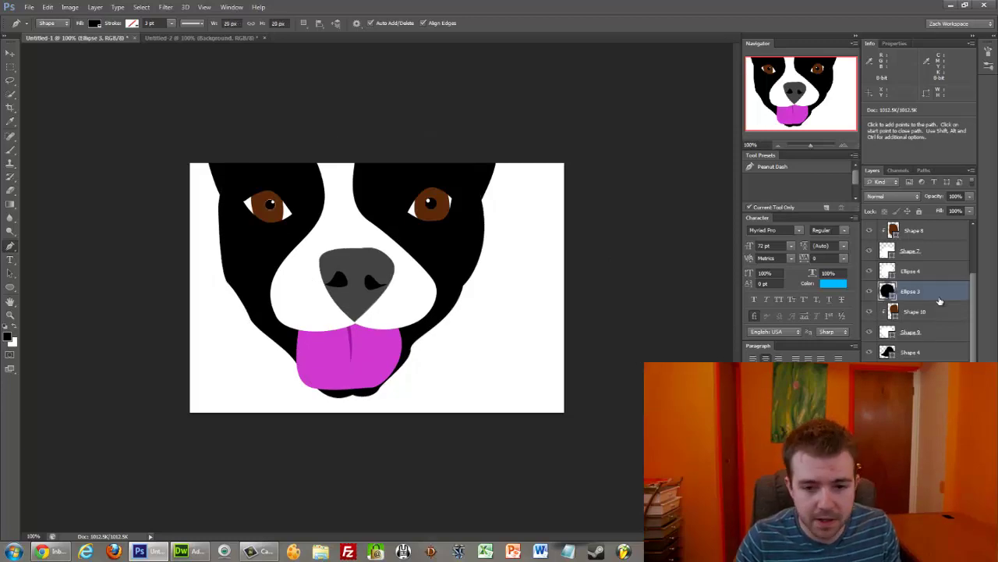
Smooth the head outline's left cheek by adjusting the direction handles of its two anchors, and hide the path by selecting the Shape 4 layer
{"action": "left_click", "coordinate": [238, 295], "text": "ctrl"}
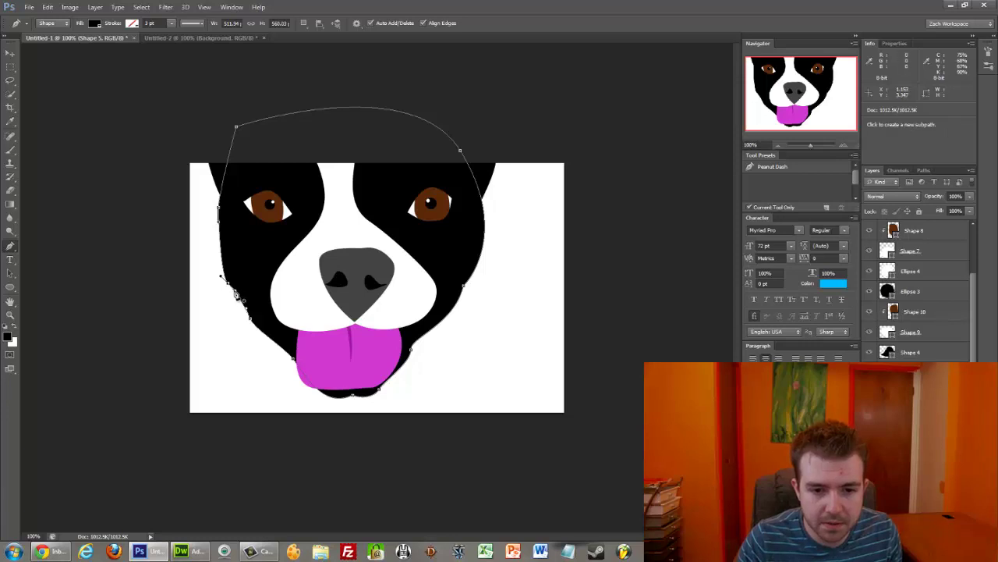
{"action": "left_click_drag", "start_coordinate": [236, 291], "coordinate": [246, 314]}
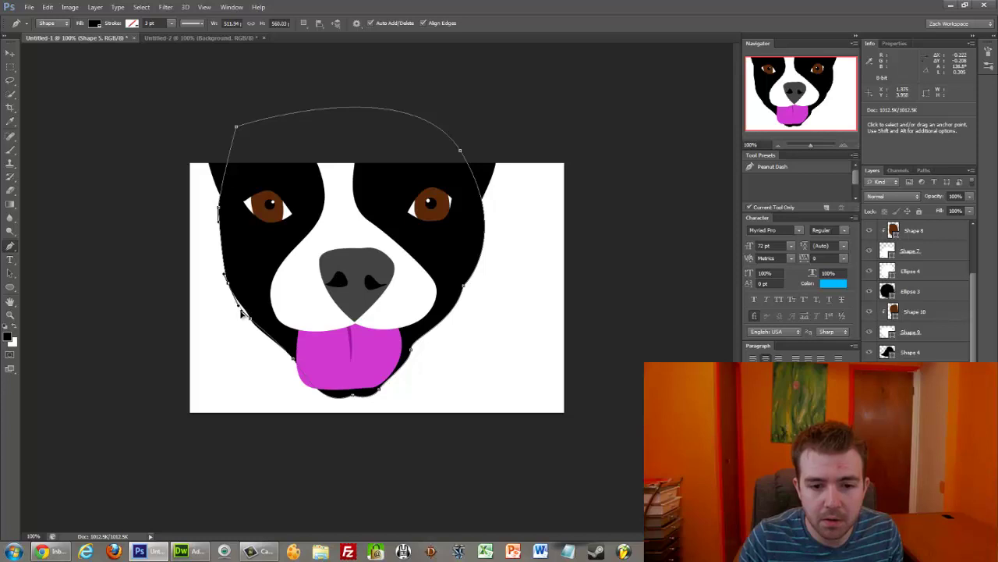
{"action": "mouse_move", "coordinate": [244, 311]}
{"action": "left_mouse_down"}
{"action": "mouse_move", "coordinate": [252, 328]}
{"action": "mouse_move", "coordinate": [250, 320]}
{"action": "left_mouse_up"}
{"action": "left_click_drag", "start_coordinate": [228, 284], "coordinate": [220, 265]}
{"action": "left_click", "coordinate": [911, 393]}
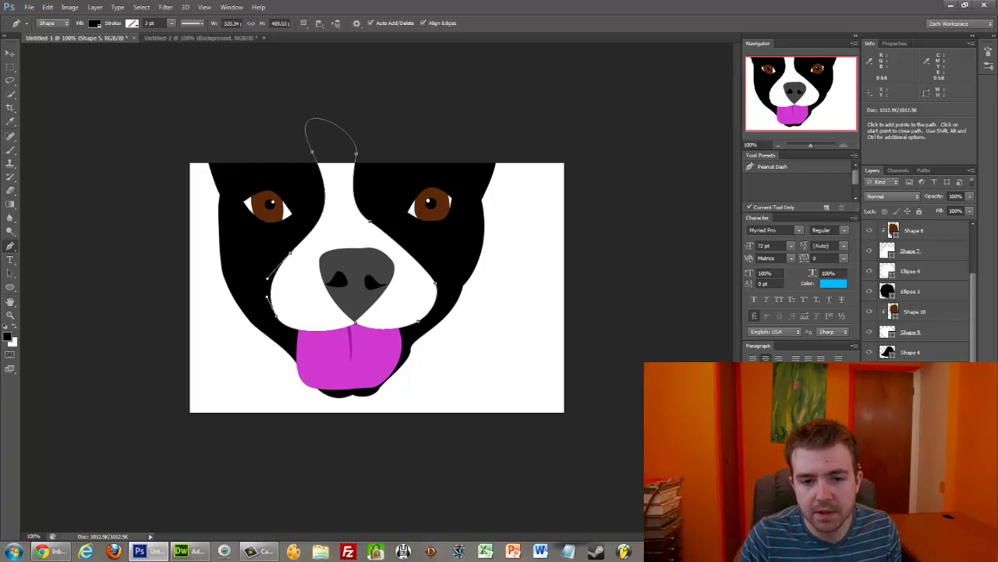
{"action": "left_click", "coordinate": [913, 354]}
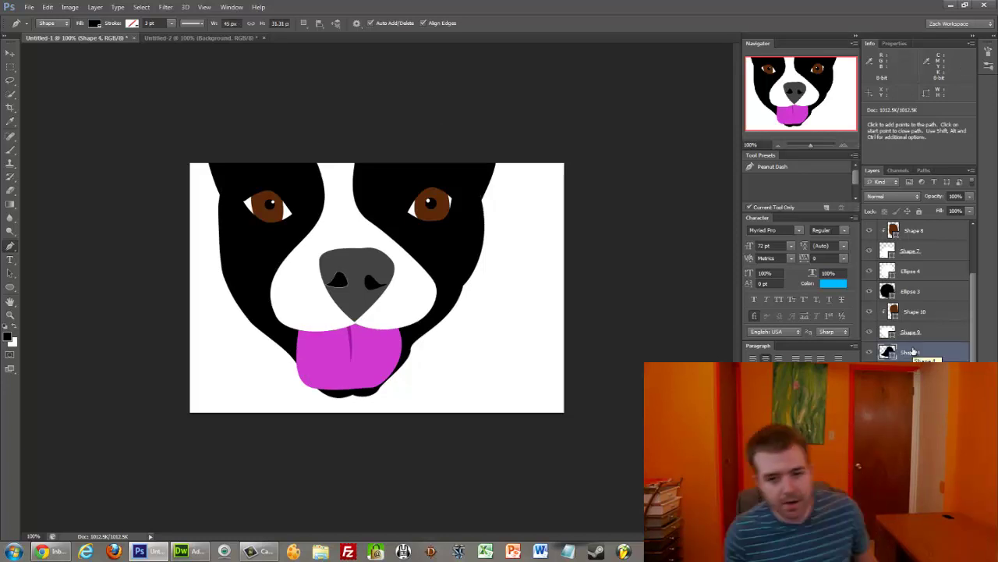
Show the head outline's path again and toggle the last change to compare the left cheek before and after
{"action": "key", "text": "alt+["}
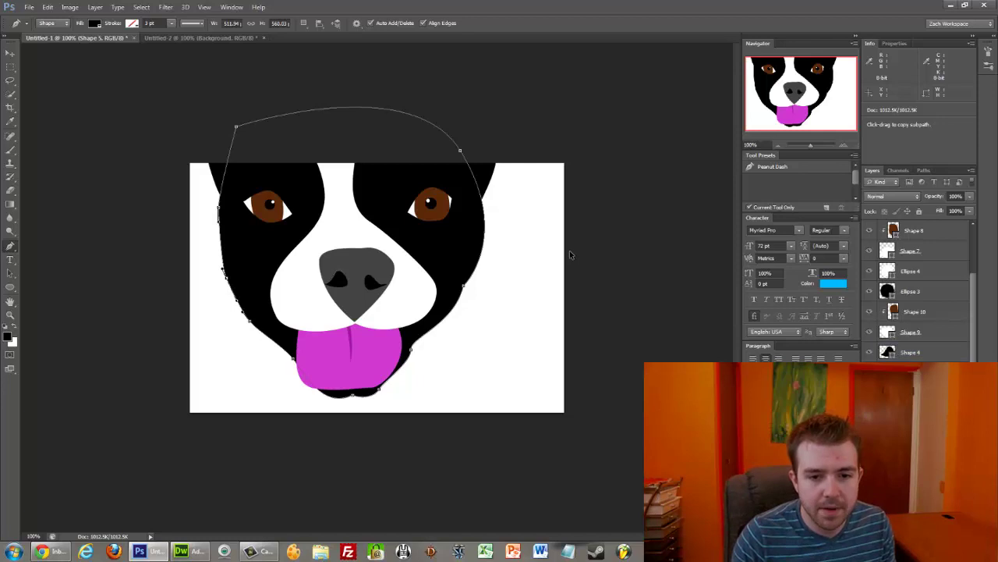
{"action": "key", "text": "ctrl+alt+z"}
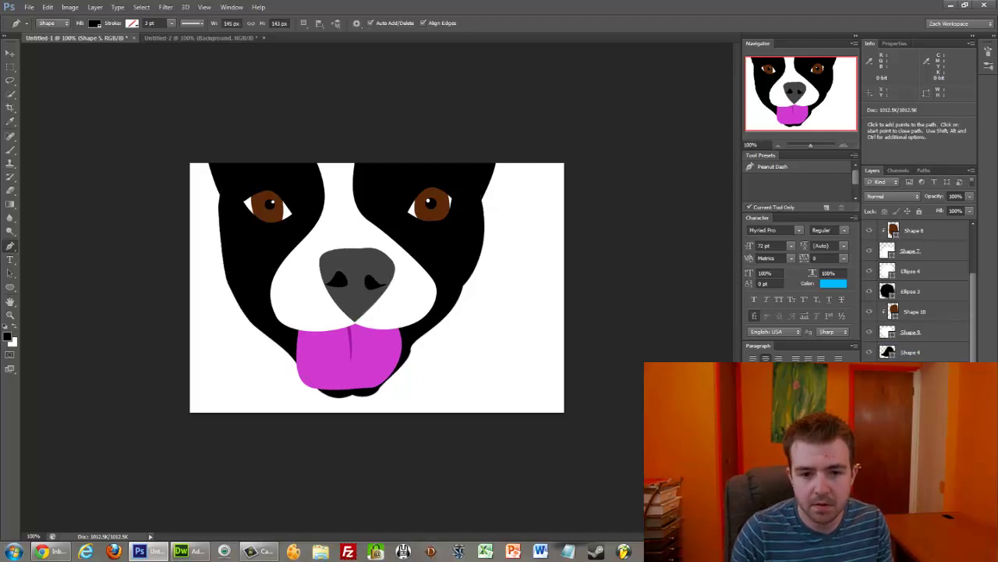
{"action": "key", "text": "ctrl+z"}
{"action": "key", "text": "ctrl+z"}
{"action": "key", "text": "ctrl+z"}
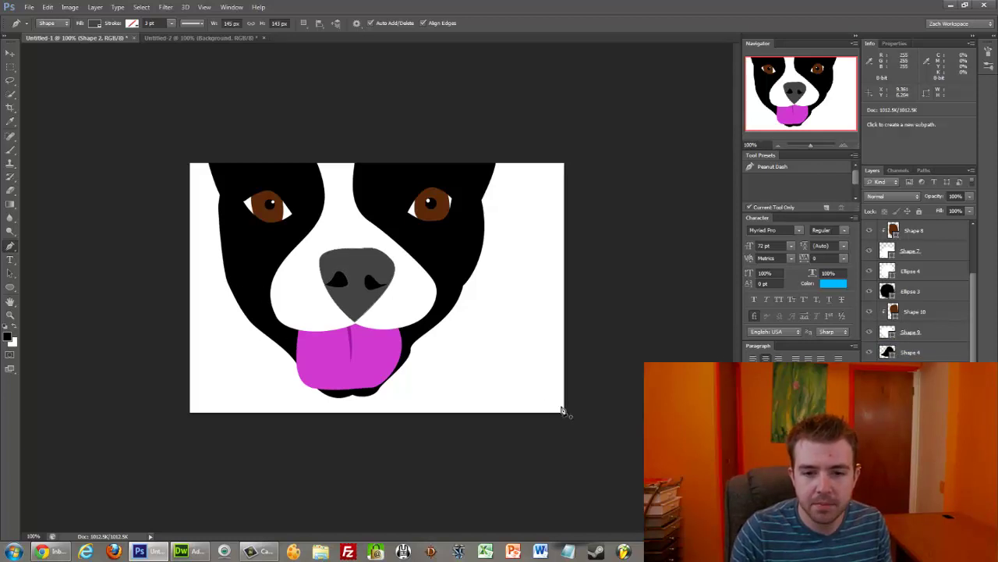
Delete the head outline's anchor point on the right jaw beside the tongue, and hide the path by selecting another layer
{"action": "left_click", "coordinate": [417, 345], "text": "ctrl"}
{"action": "left_click", "coordinate": [412, 353], "text": "ctrl"}
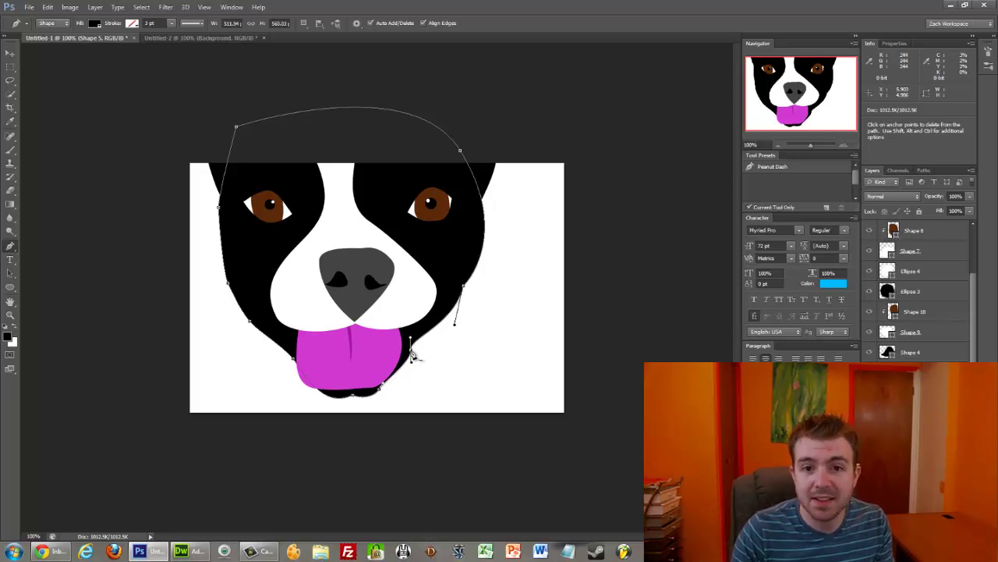
{"action": "left_click", "coordinate": [411, 351]}
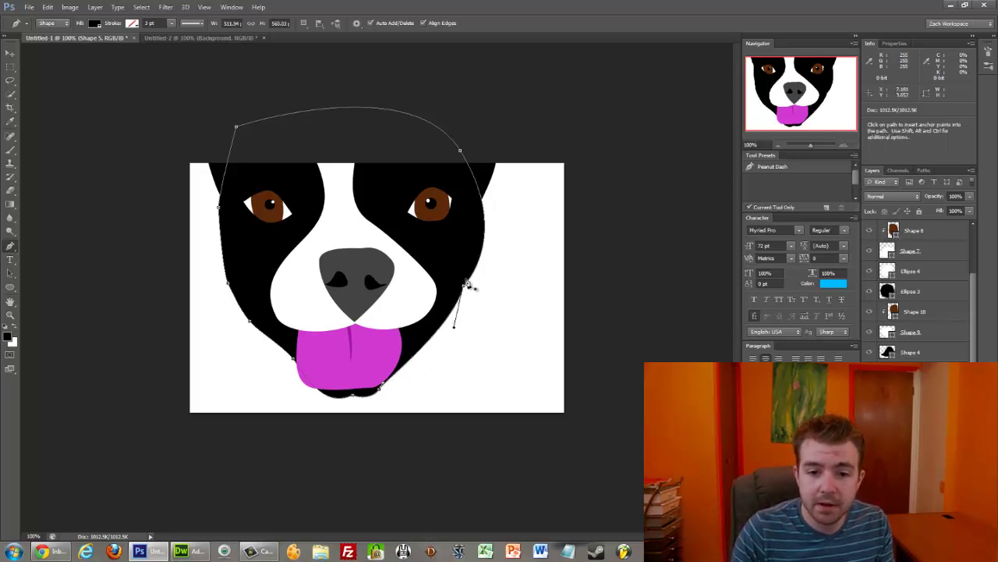
{"action": "left_click", "coordinate": [911, 393]}
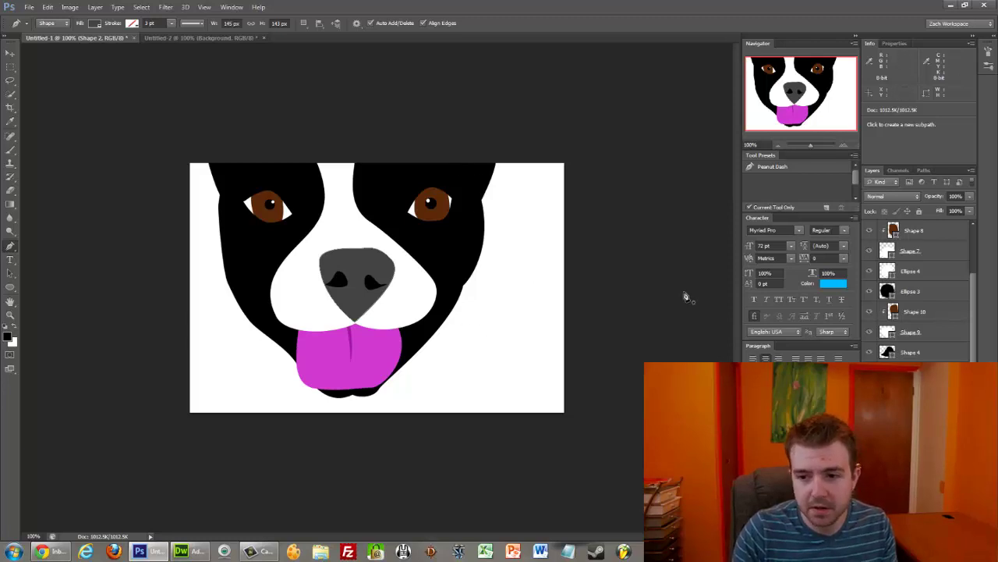
{"action": "left_click_drag", "start_coordinate": [480, 193], "coordinate": [444, 153]}
{"action": "left_click", "coordinate": [444, 153]}
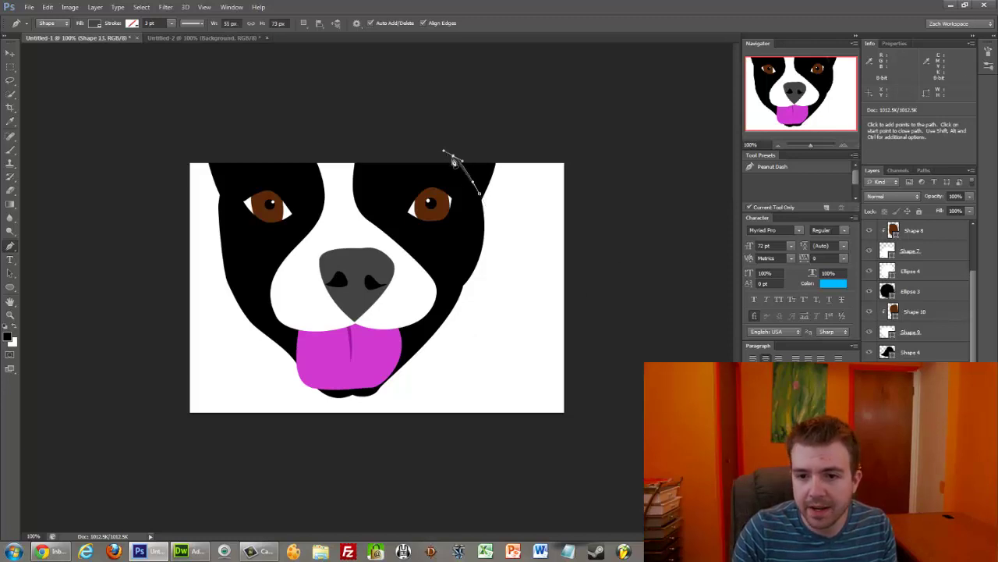
{"action": "left_click", "coordinate": [484, 204]}
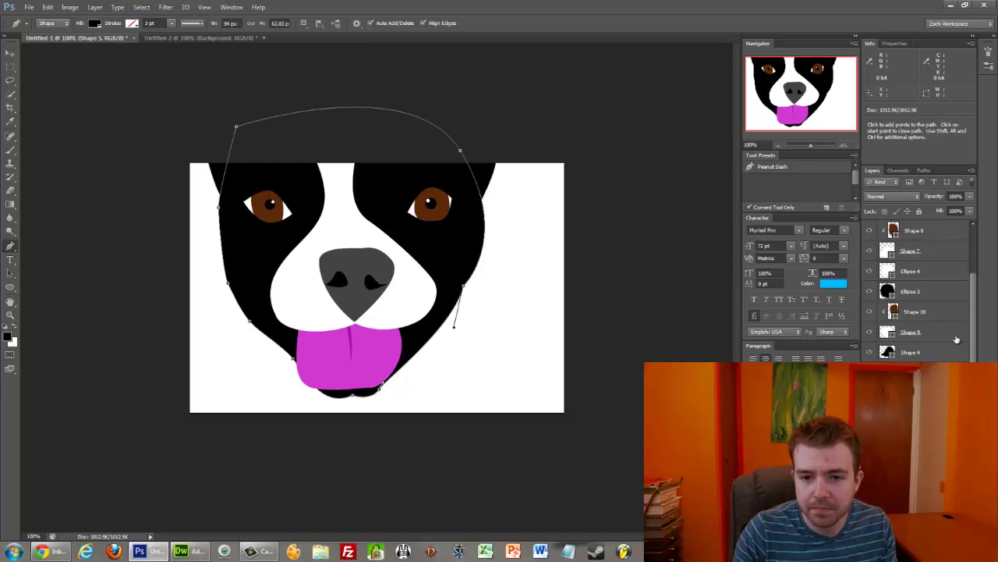
Select the Ellipse 4 layer to hide the head outline's path and view the illustration
{"action": "left_click", "coordinate": [956, 337]}
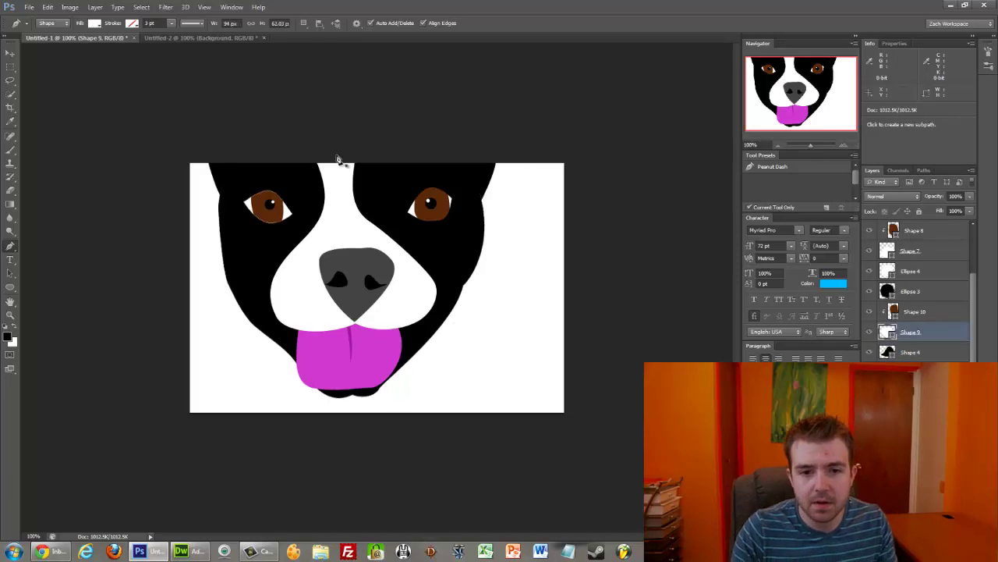
{"action": "left_click", "coordinate": [926, 270]}
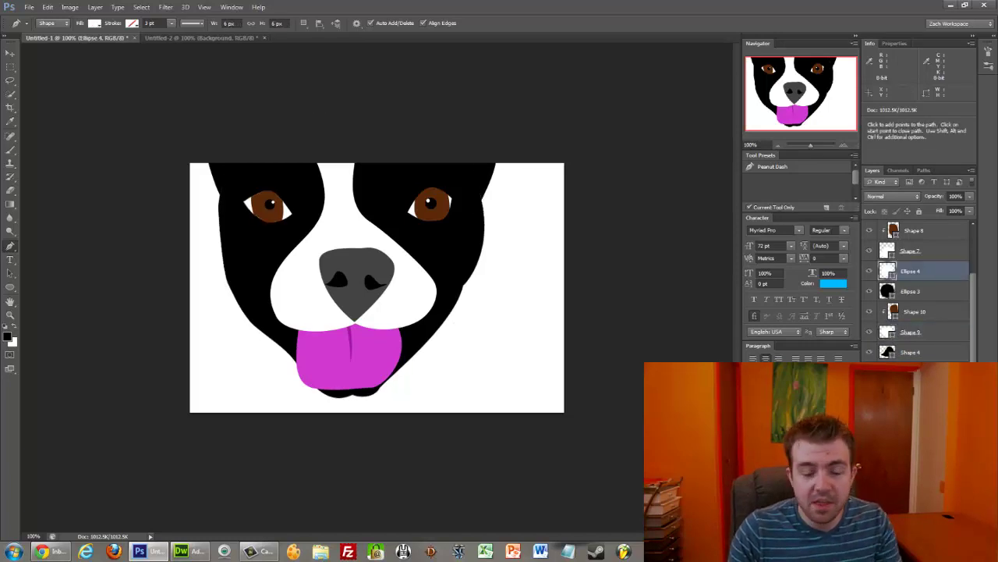